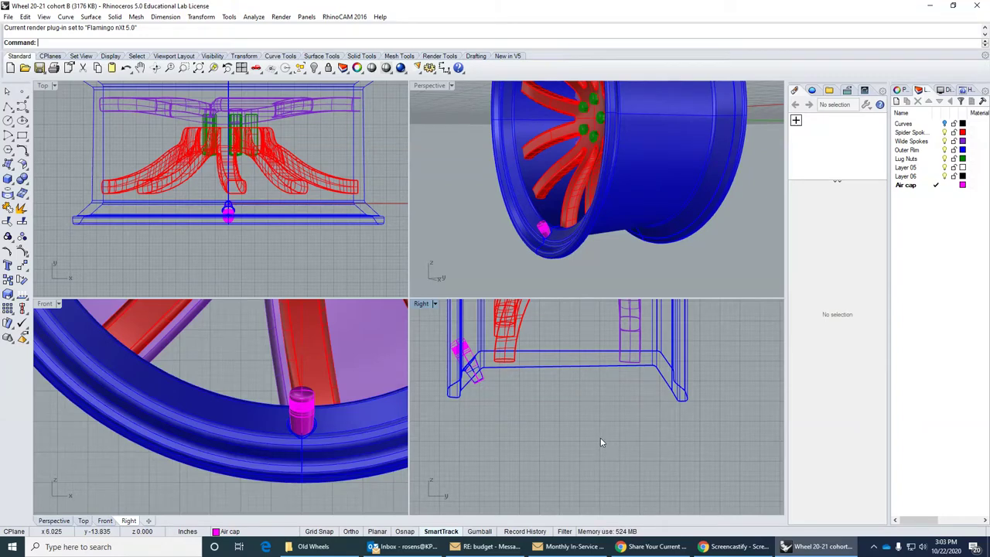
# Orbit Perspective toward the wheel's side, then pan and zoom the Right view to show the whole cross-section
pyautogui.scroll(-2, 578, 423)
pyautogui.scroll(-2, 585, 415)
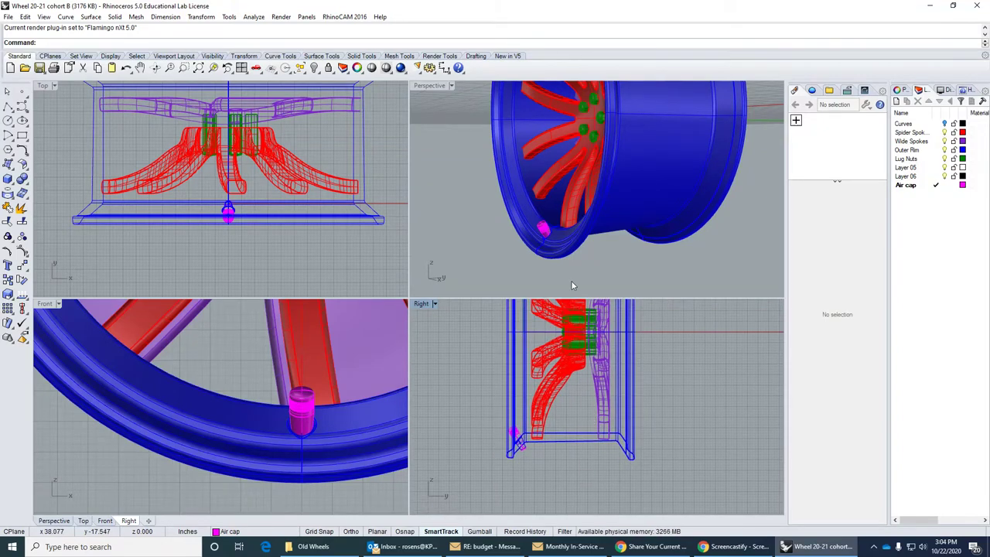
pyautogui.scroll(-2, 578, 219)
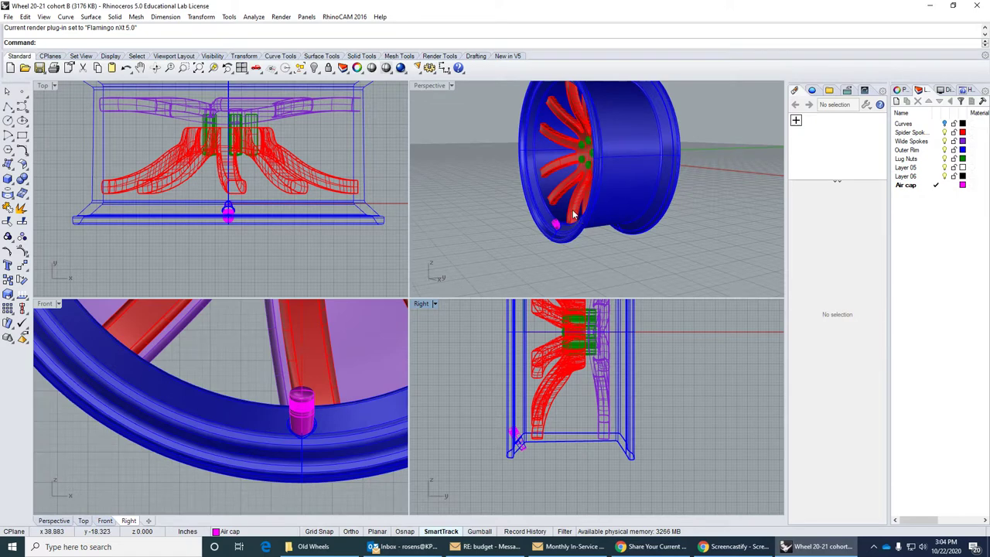
pyautogui.moveTo(578, 219); pyautogui.dragTo(561, 233, button='right')
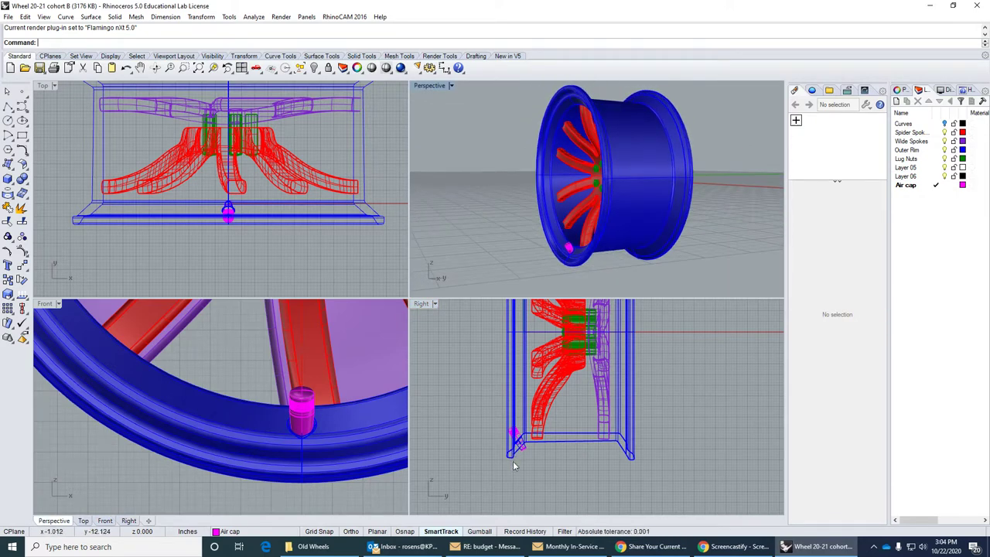
pyautogui.moveTo(534, 452)
pyautogui.mouseDown(button='right')
pyautogui.moveTo(541, 448)
pyautogui.moveTo(541, 470)
pyautogui.mouseUp(button='right')
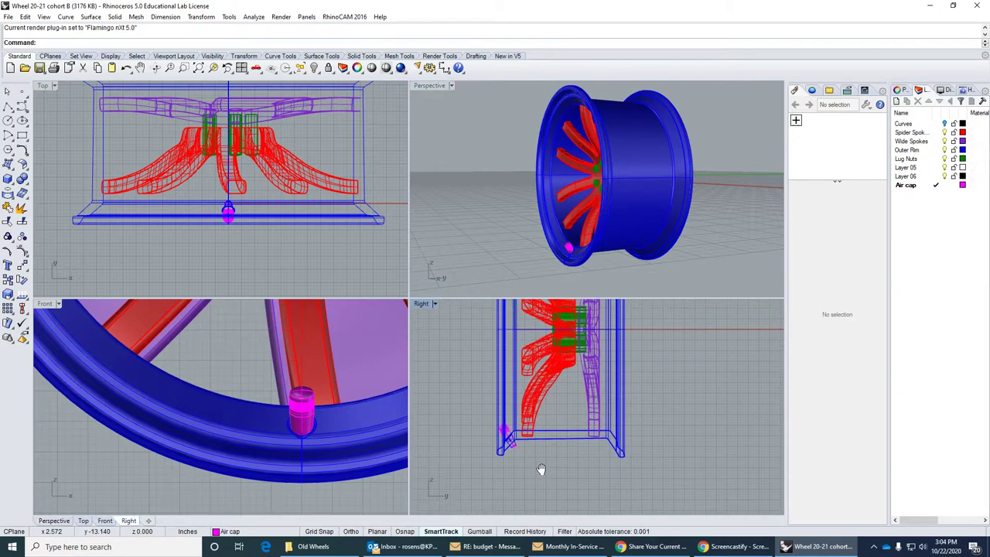
pyautogui.scroll(-2, 541, 471)
# Rename Layer 06 to 'Tire'
pyautogui.click(907, 186)
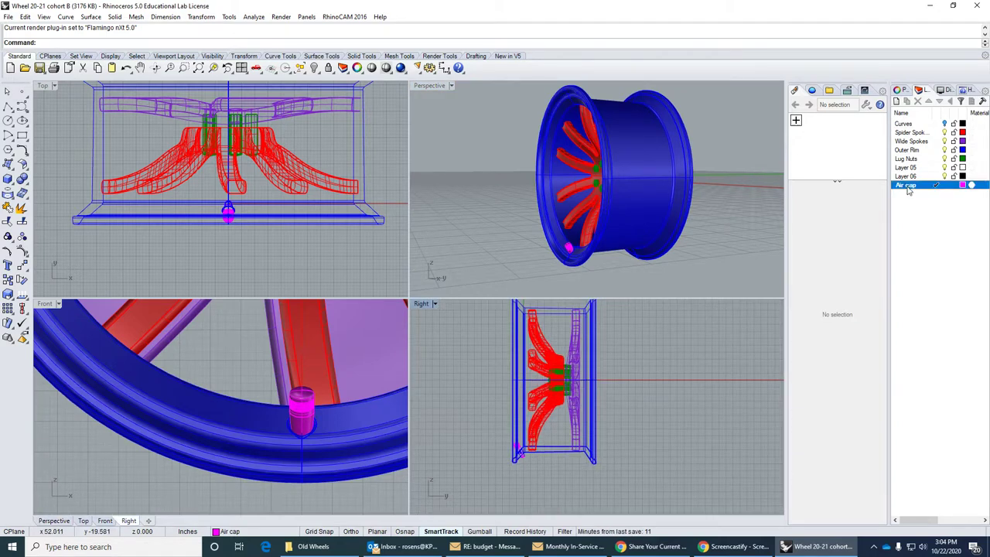
pyautogui.click(911, 177)
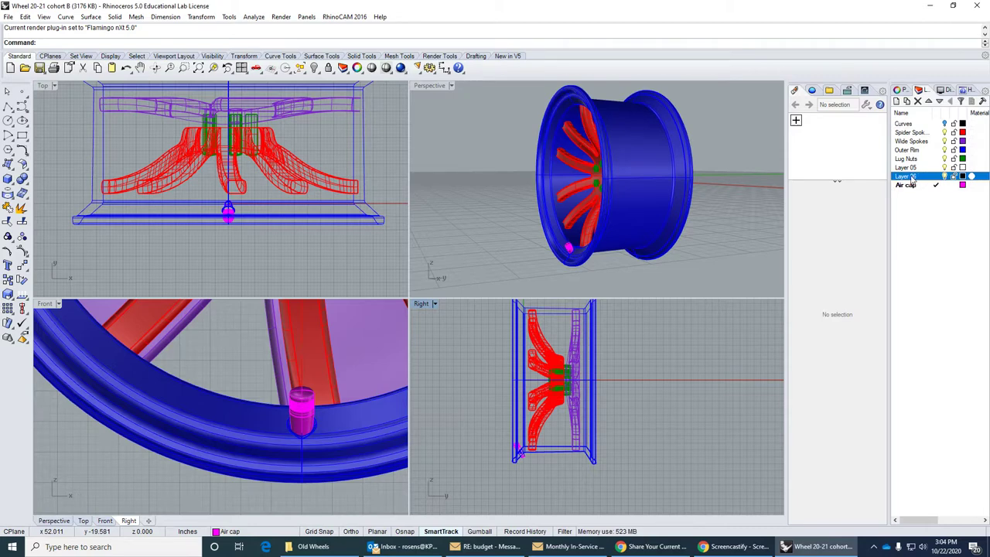
pyautogui.click(911, 177)
pyautogui.write('Ti')
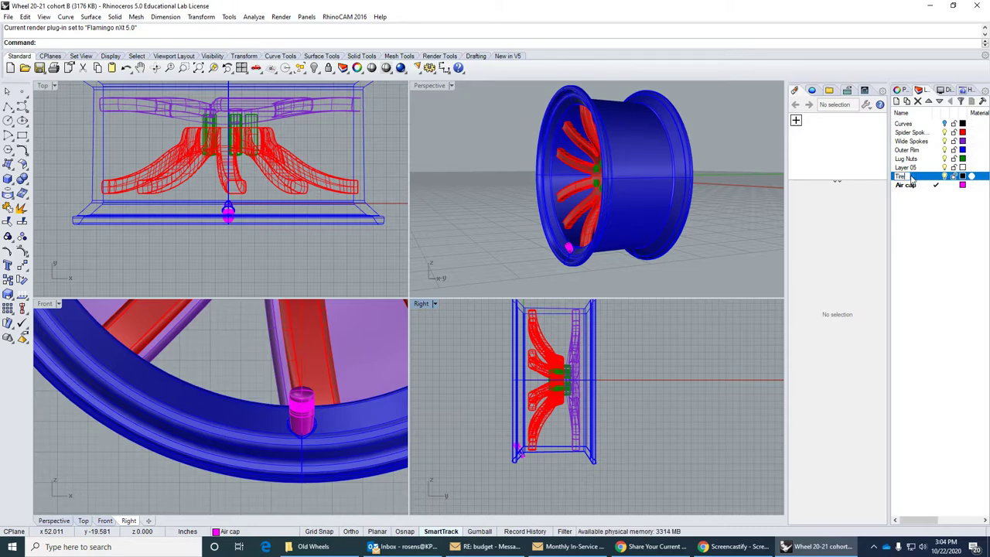
pyautogui.write('re')
pyautogui.press('Return')
# Give the Tire layer a cyan colour and make it the current layer
pyautogui.click(962, 176)
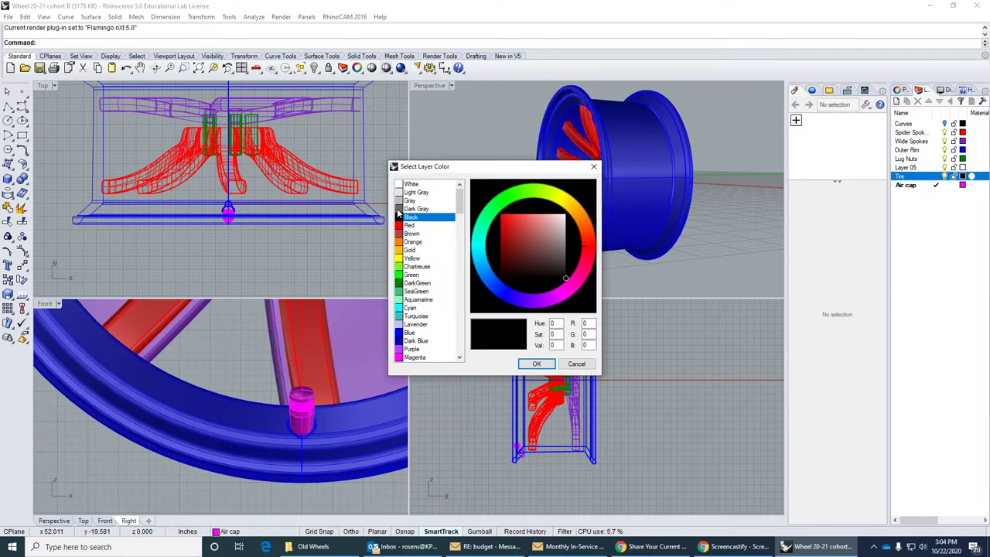
pyautogui.click(407, 307)
pyautogui.click(536, 364)
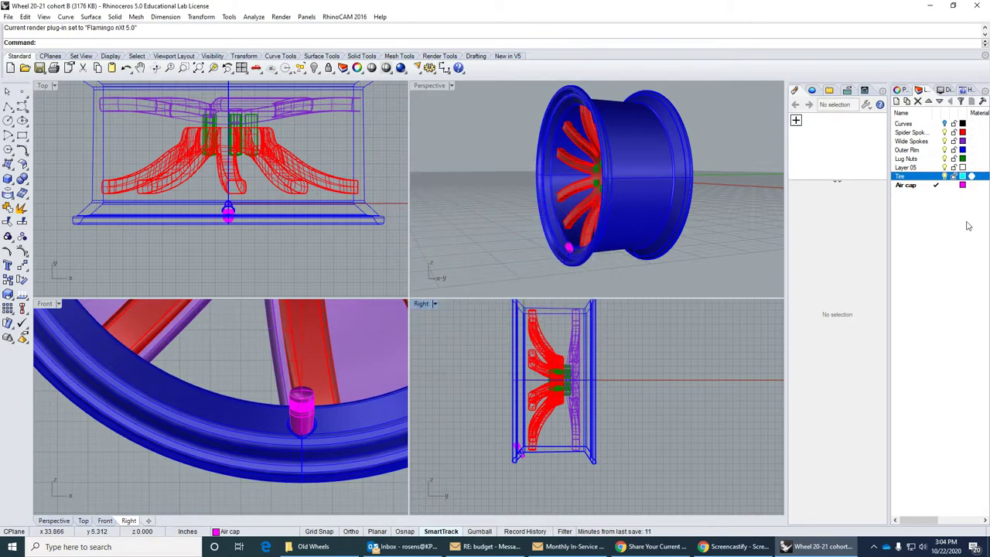
pyautogui.click(937, 177)
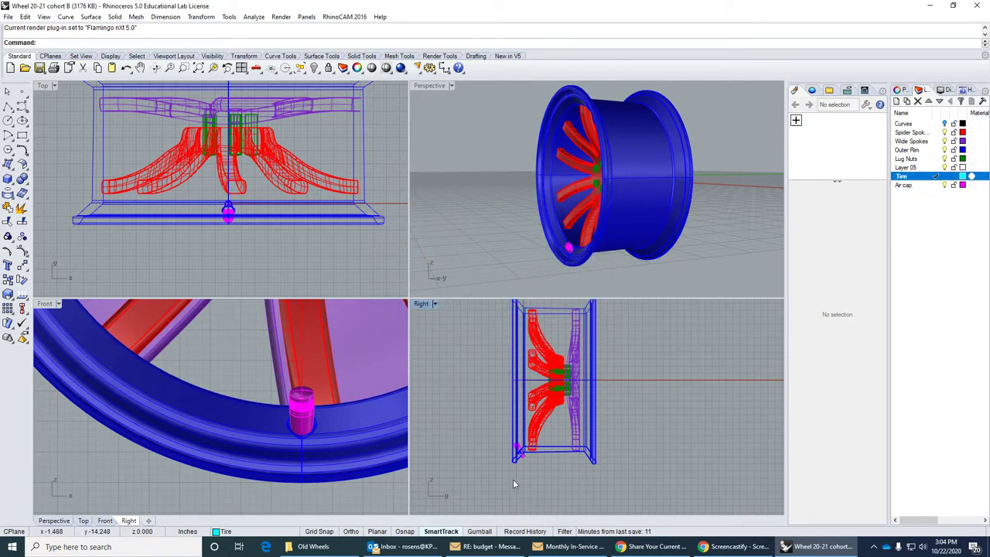
# Maximize the Right view and draw a rounded rectangle from the rim's lower-left corner to below its right side
pyautogui.scroll(5, 513, 484)
pyautogui.doubleClick(424, 303)
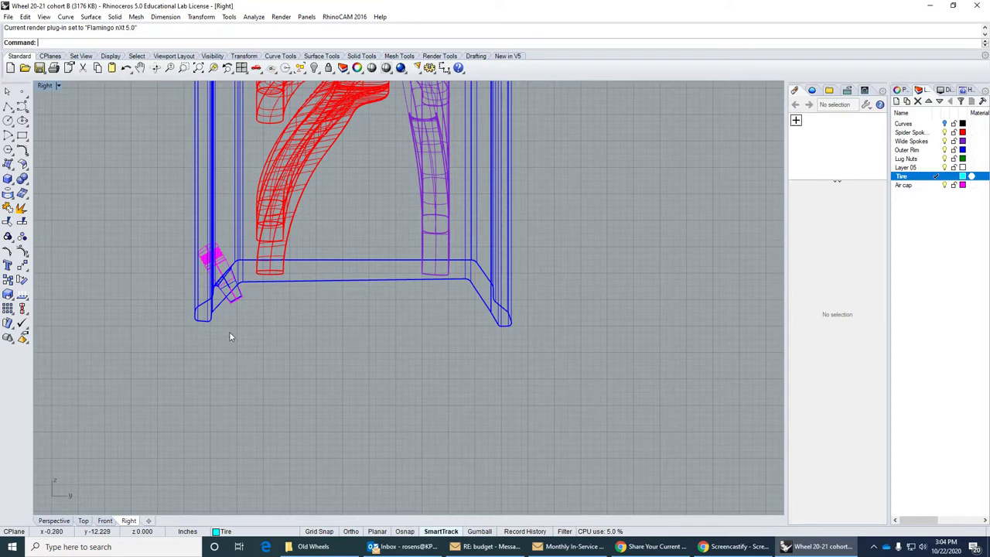
pyautogui.click(7, 107)
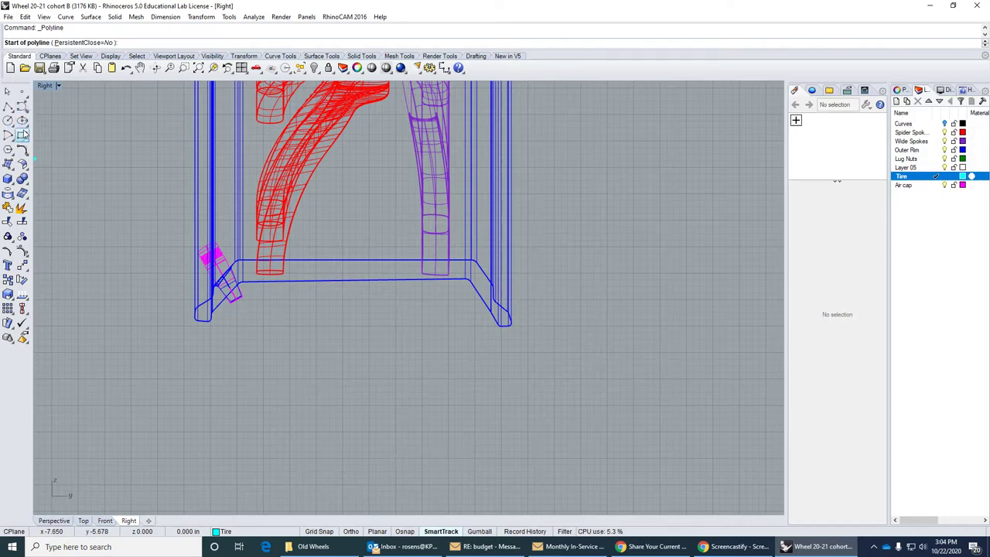
pyautogui.click(22, 137)
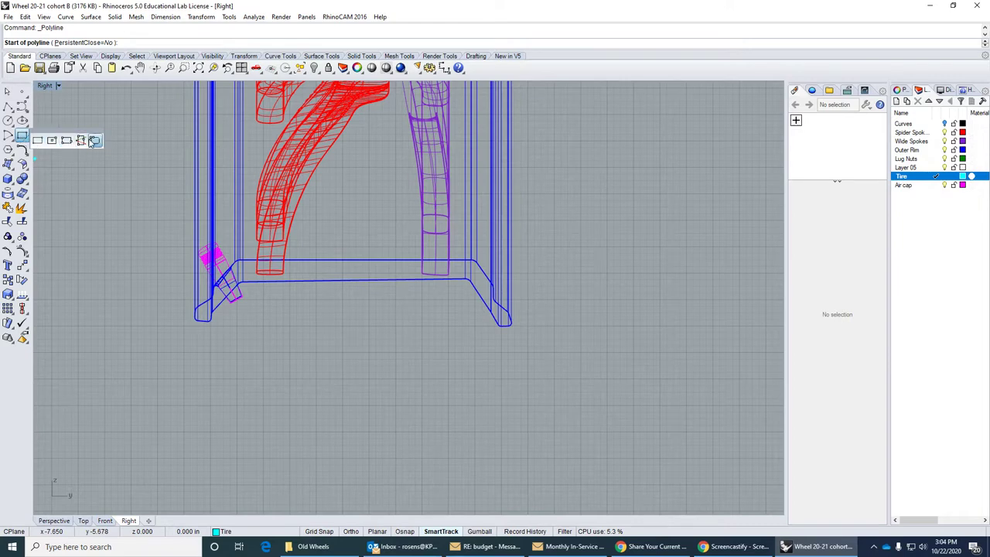
pyautogui.click(95, 141)
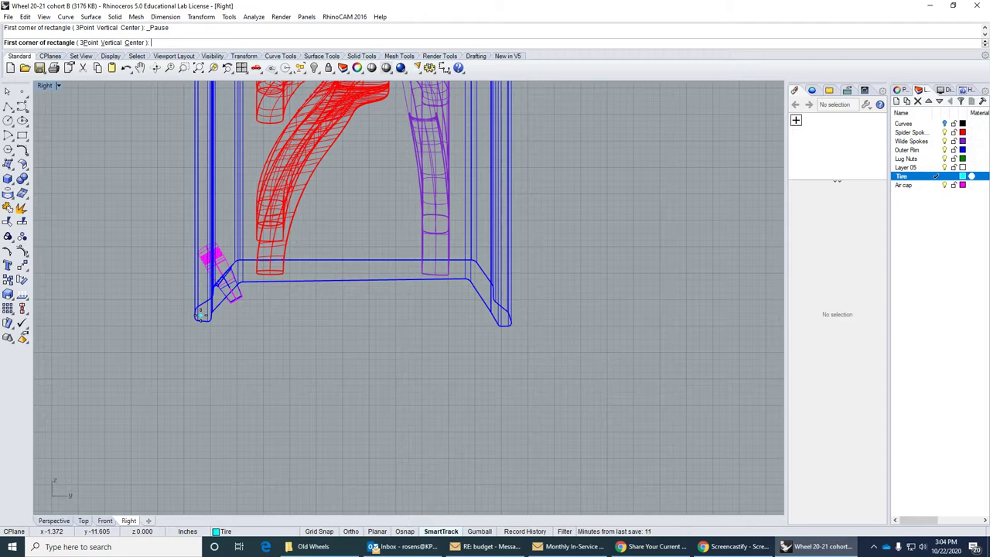
pyautogui.click(201, 314)
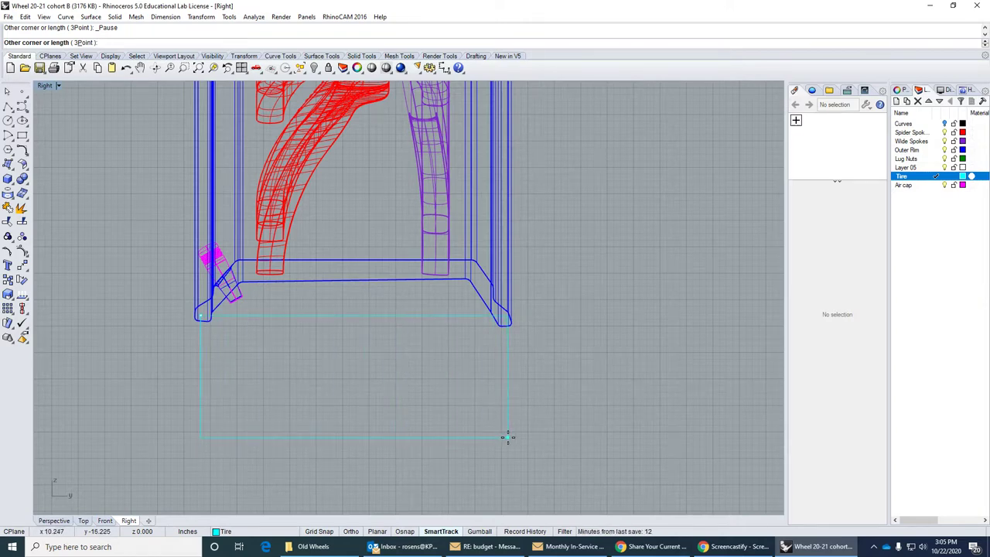
pyautogui.scroll(-4, 507, 439)
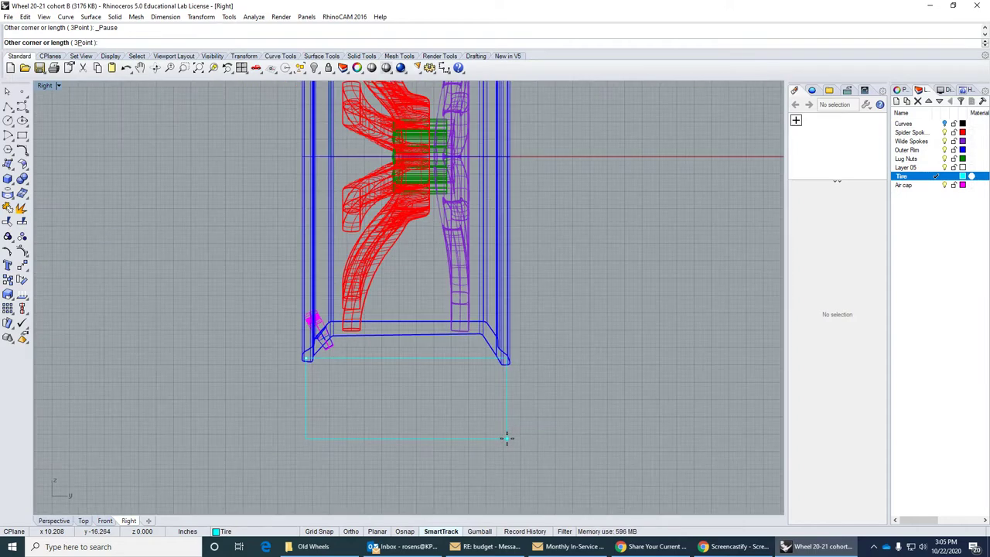
pyautogui.scroll(3, 507, 439)
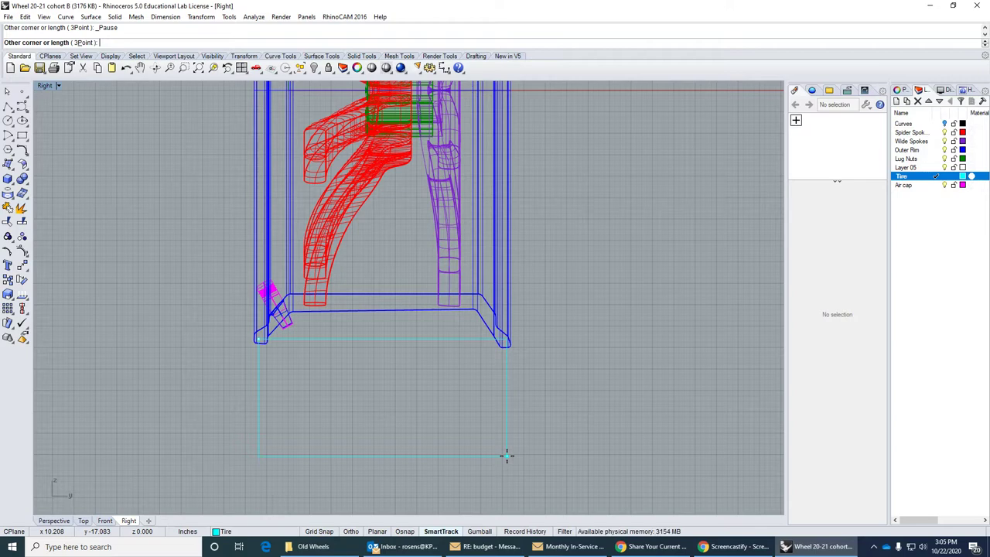
pyautogui.click(506, 455)
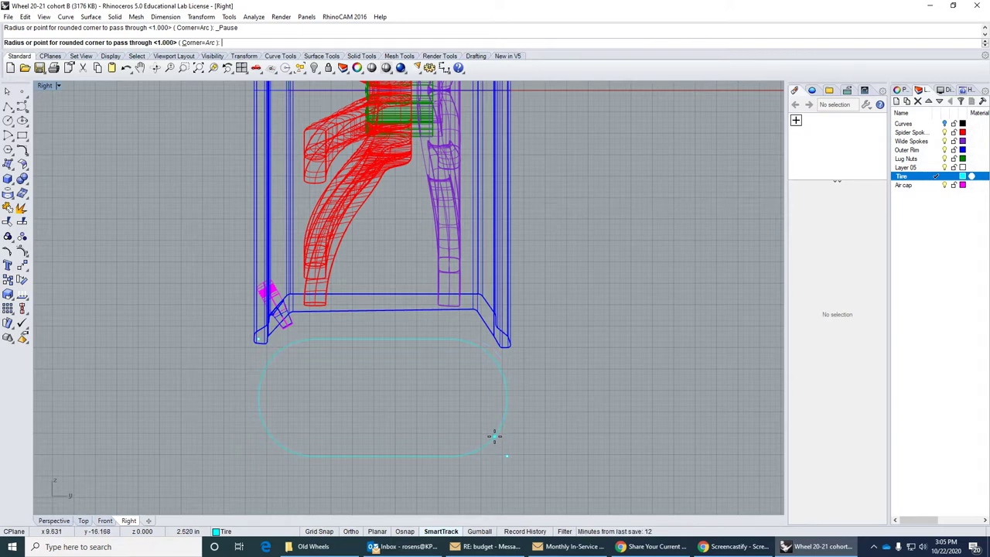
pyautogui.click(496, 437)
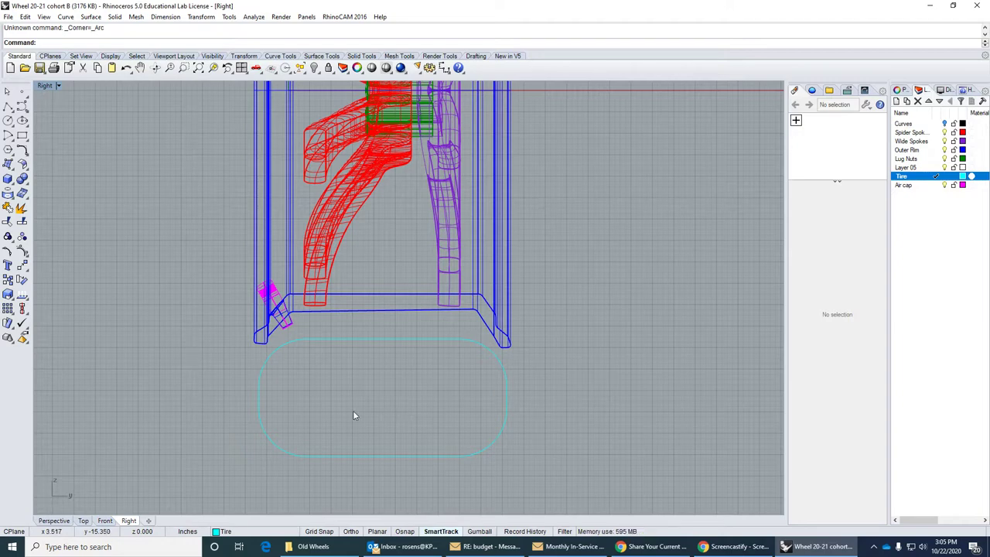
# With End snap on, draw a vertical line from the outline's left side to the rim's lower-left corner
pyautogui.click(8, 106)
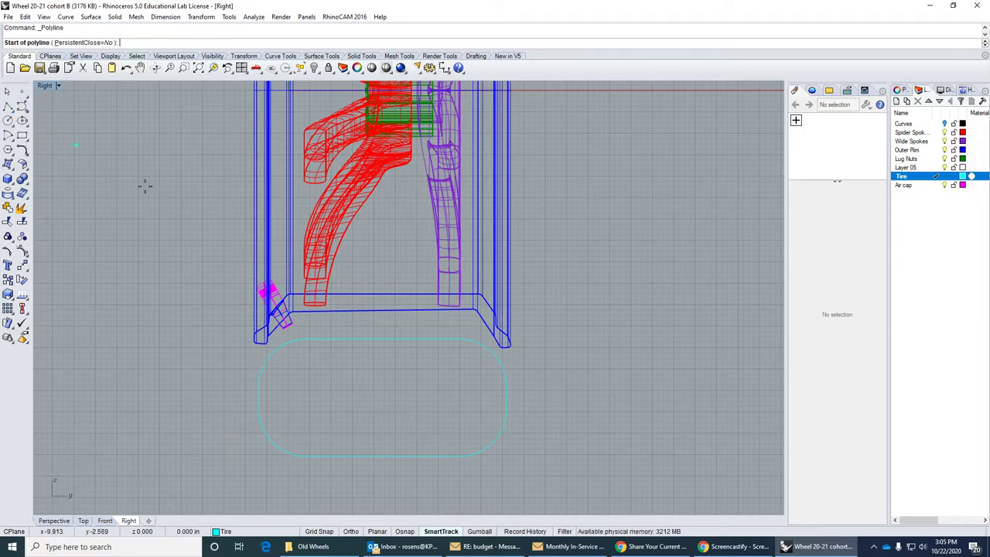
pyautogui.click(405, 532)
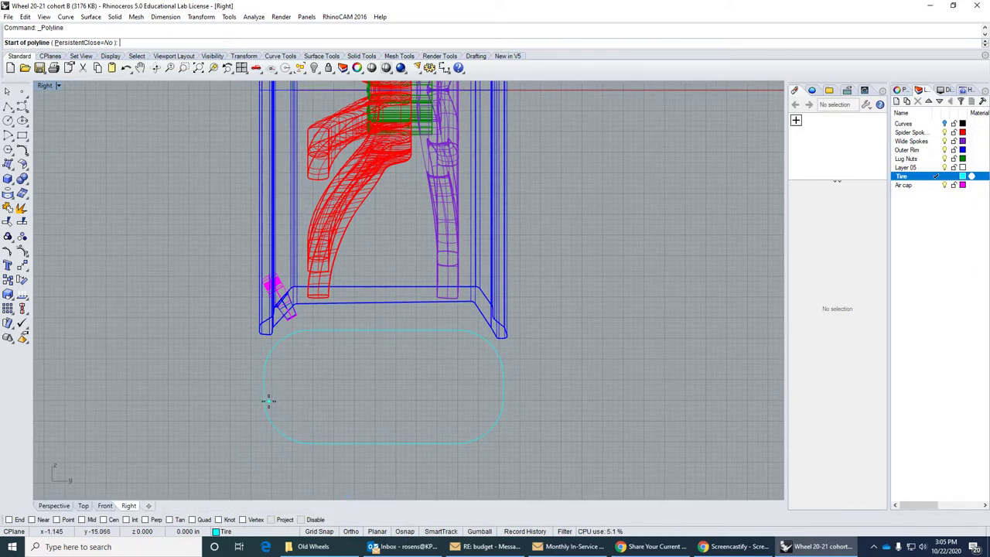
pyautogui.click(9, 519)
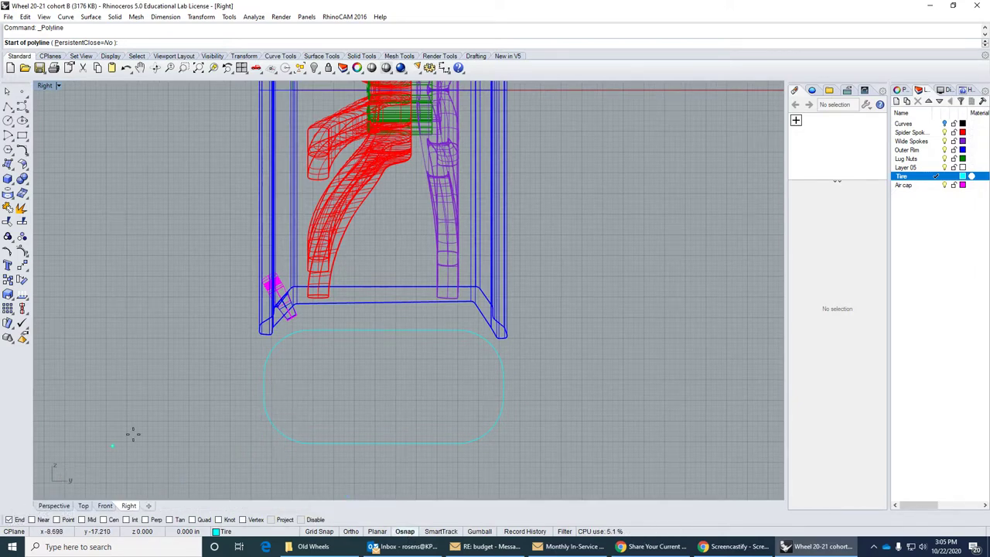
pyautogui.click(263, 374)
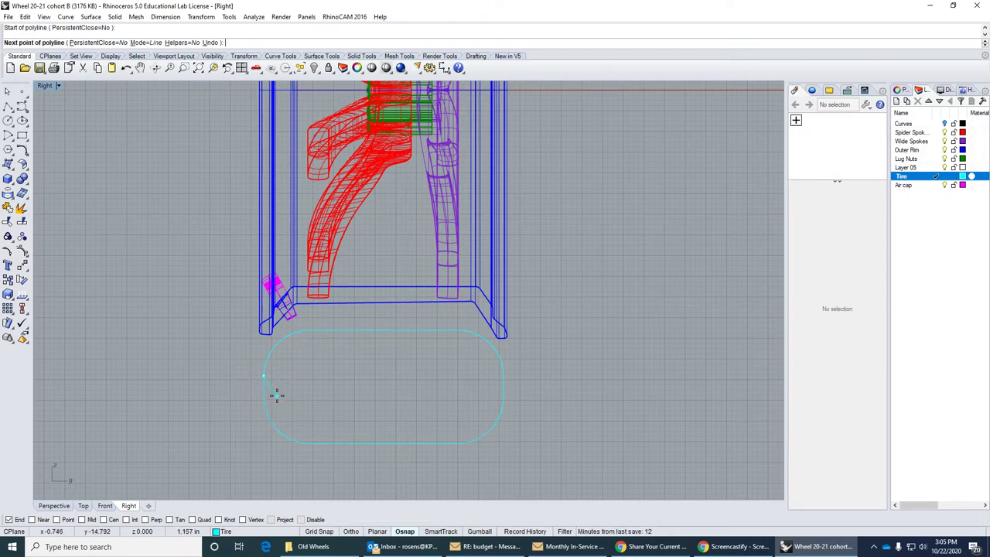
pyautogui.press('F8')
pyautogui.scroll(3, 265, 337)
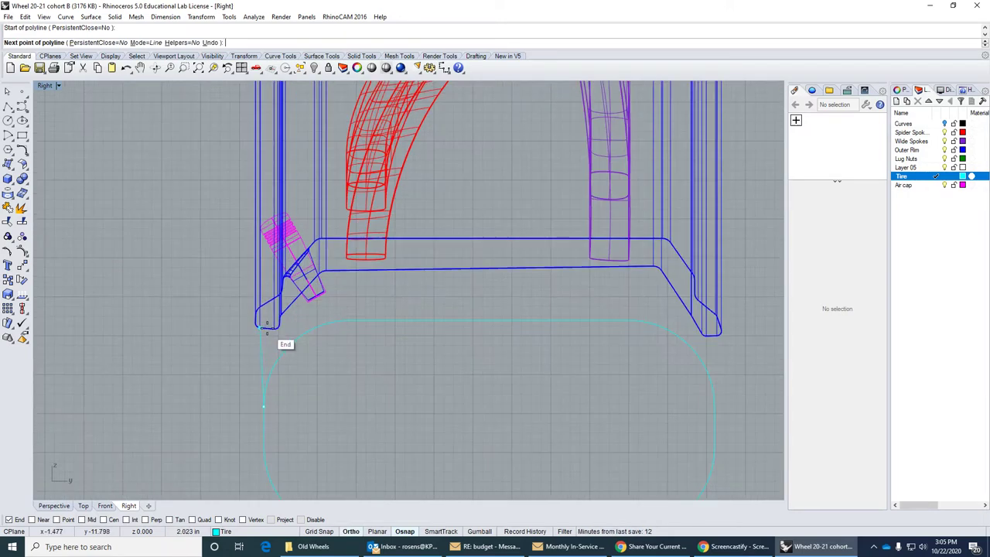
pyautogui.scroll(2, 267, 317)
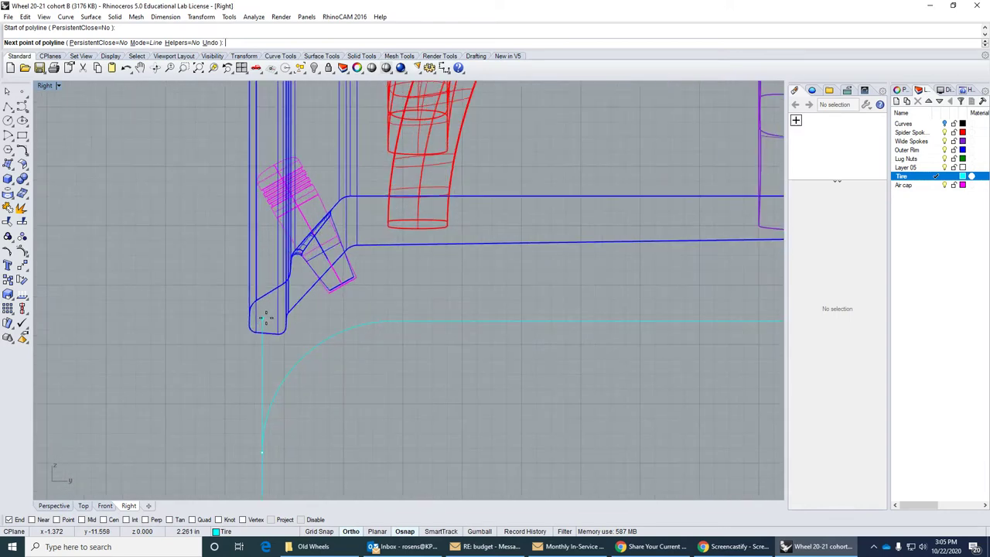
pyautogui.click(265, 316)
pyautogui.rightClick(265, 316)
pyautogui.scroll(-4, 298, 381)
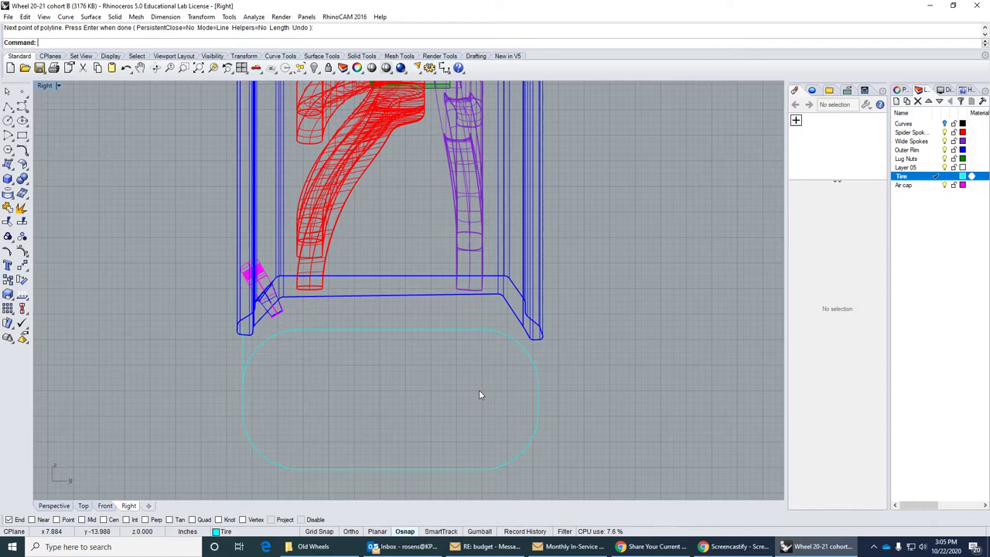
# Draw a matching vertical line from the outline's right side to the rim's lower-right corner
pyautogui.rightClick(506, 392)
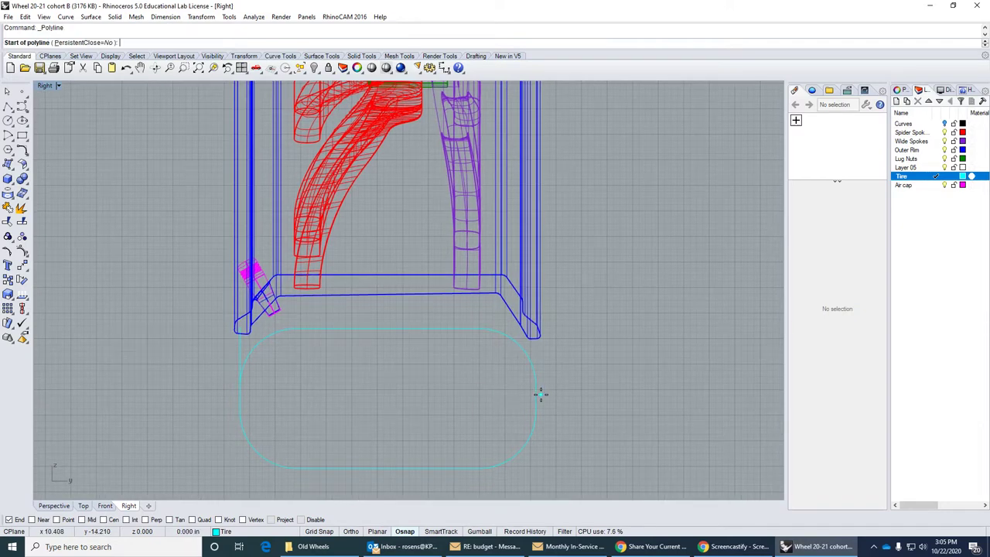
pyautogui.click(535, 384)
pyautogui.press('F8')
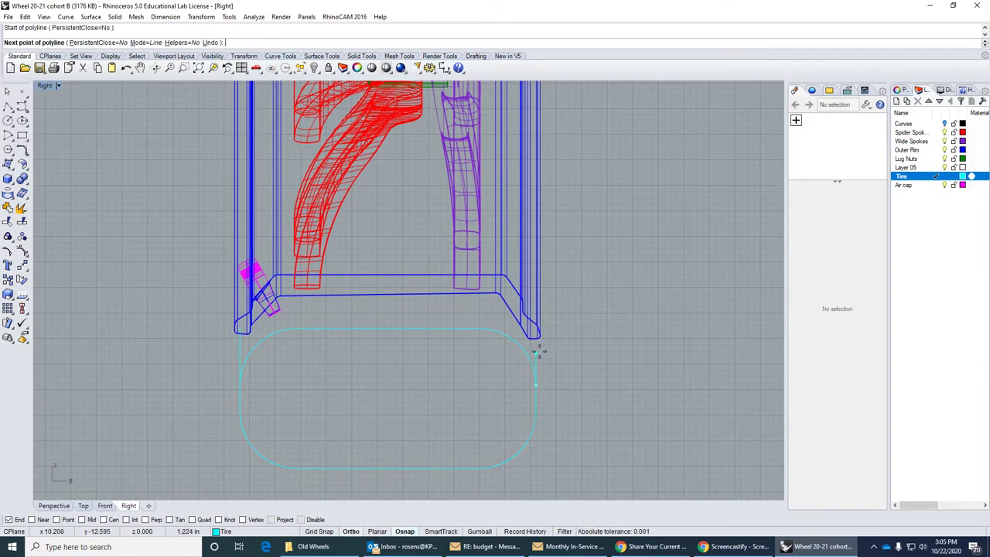
pyautogui.scroll(5, 549, 345)
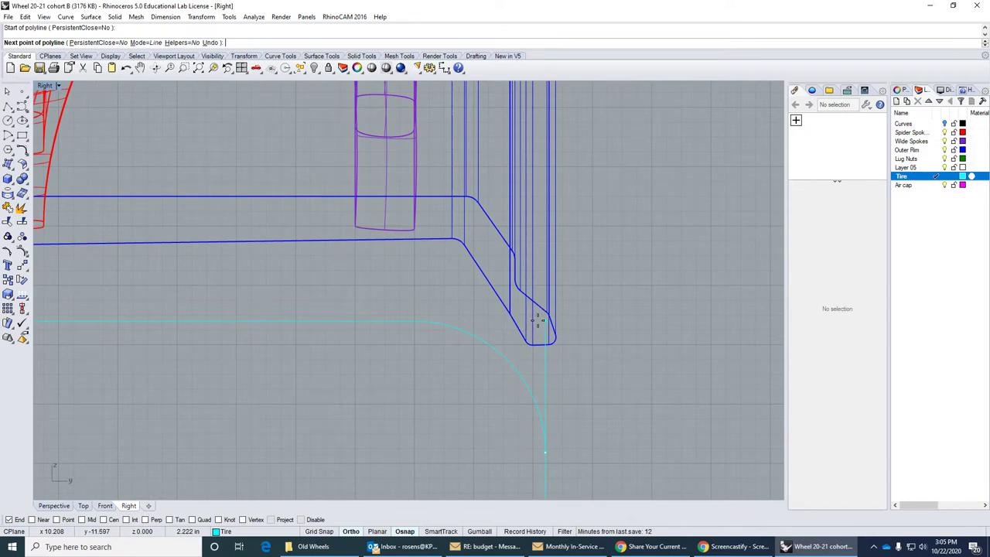
pyautogui.click(533, 320)
pyautogui.rightClick(533, 324)
pyautogui.scroll(-5, 533, 349)
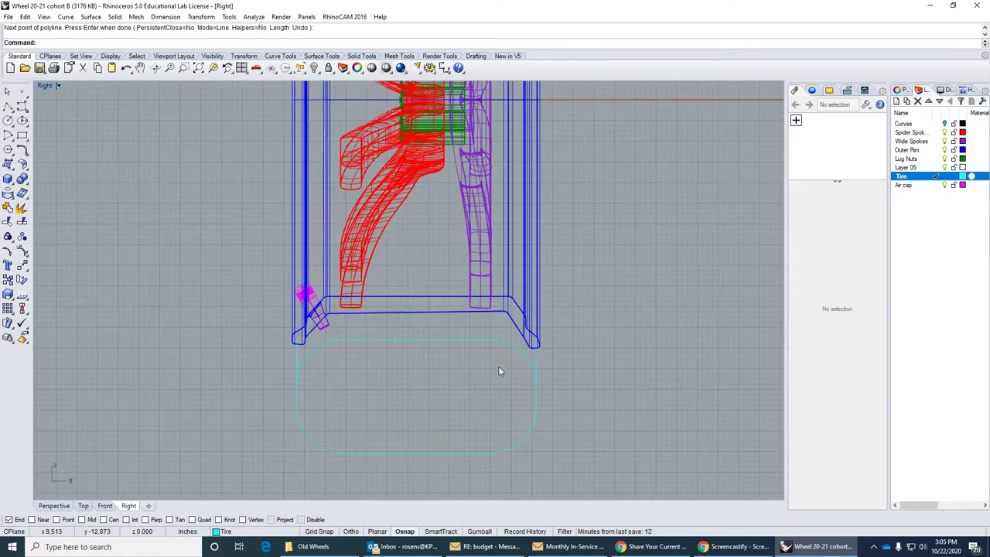
# Trim away the outline's top arc using the two vertical lines as cutters
pyautogui.click(7, 223)
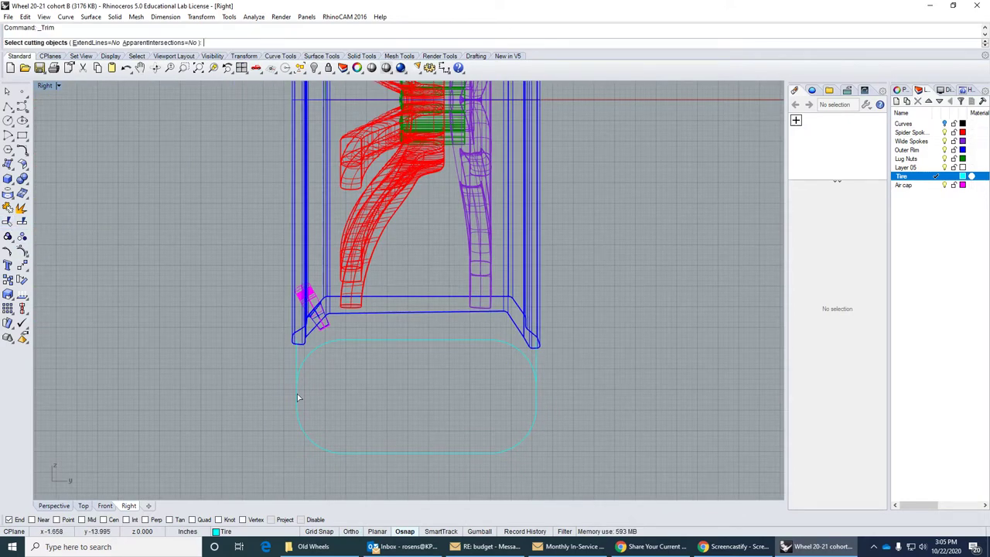
pyautogui.click(298, 365)
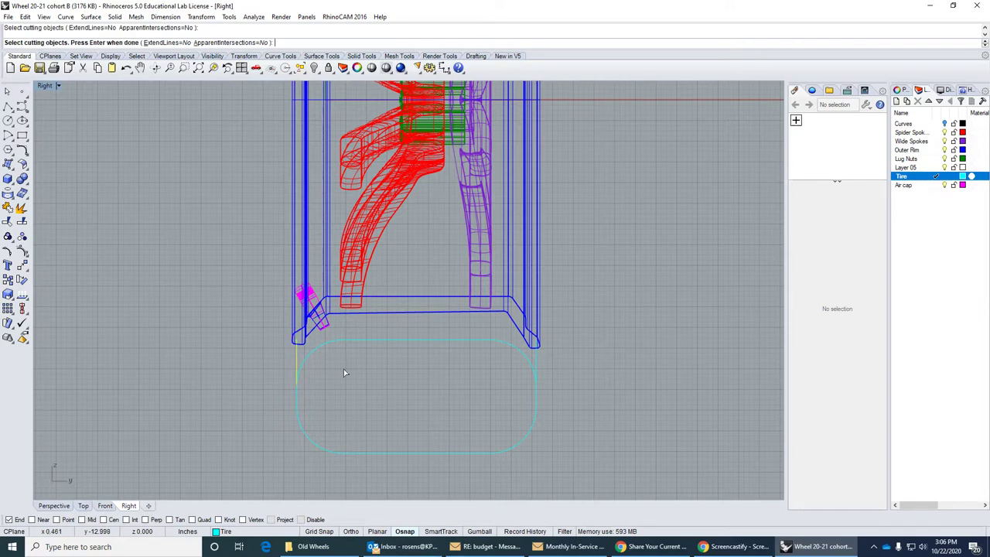
pyautogui.click(536, 361)
pyautogui.press('Return')
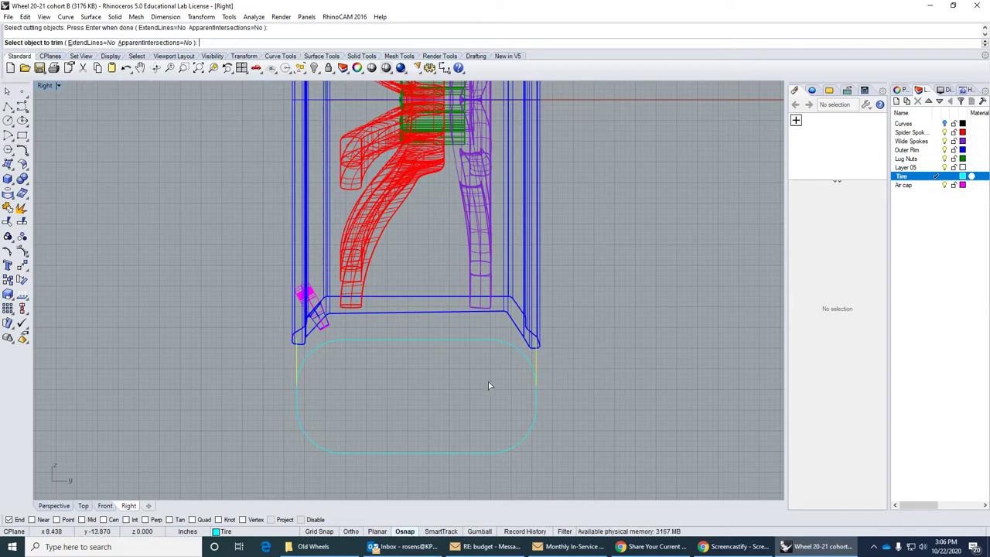
pyautogui.click(517, 350)
pyautogui.press('Return')
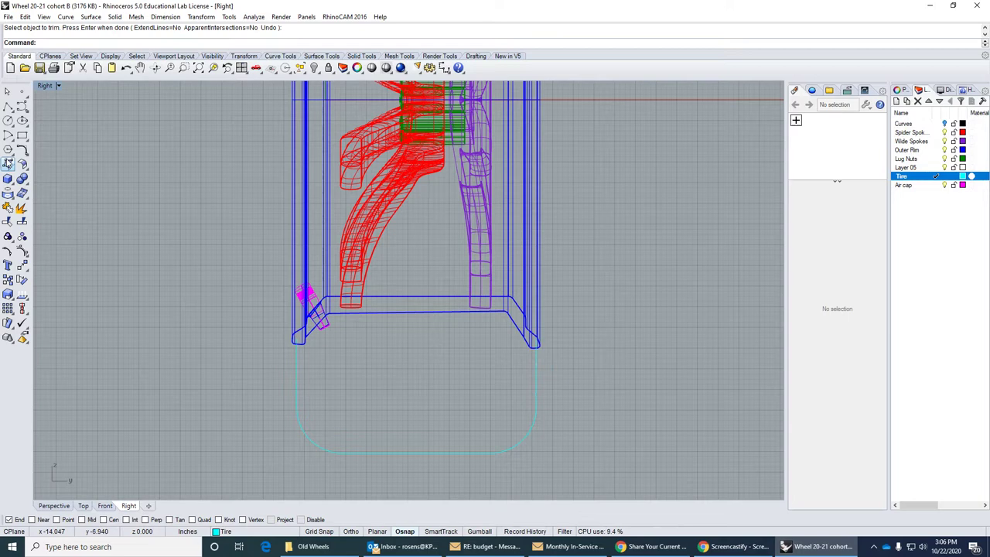
# Join the left, bottom and right curves into one open U-shaped curve
pyautogui.click(8, 207)
pyautogui.click(295, 376)
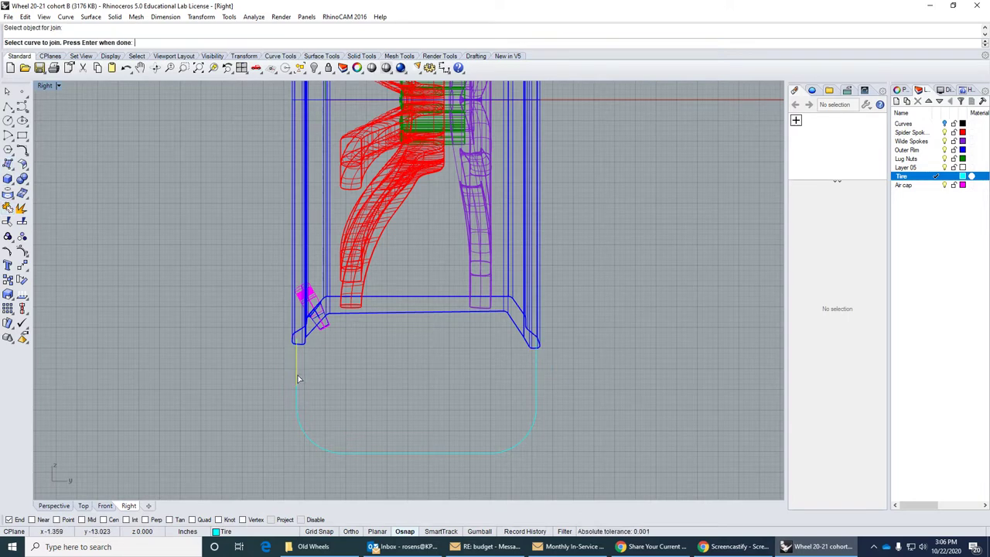
pyautogui.click(302, 411)
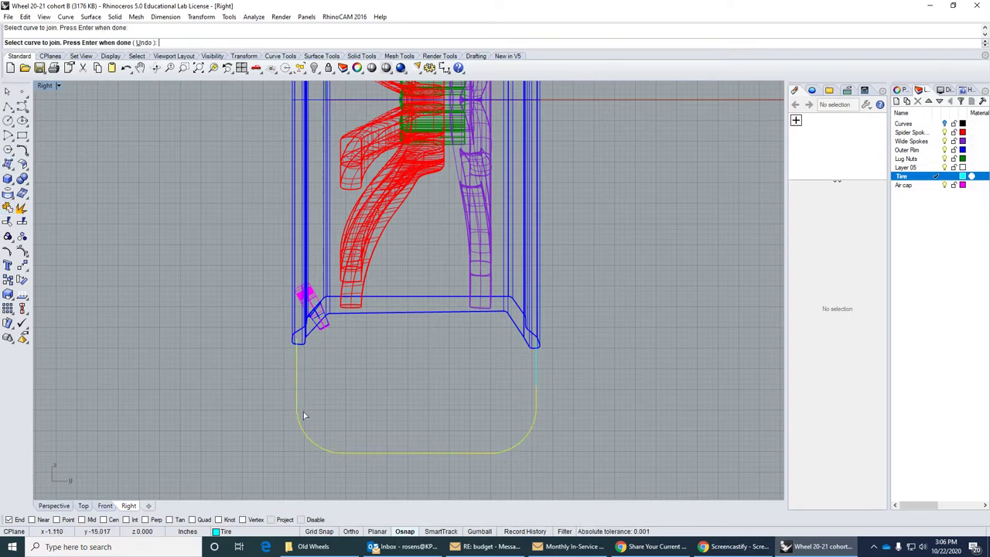
pyautogui.click(535, 380)
pyautogui.press('Return')
pyautogui.scroll(-5, 474, 395)
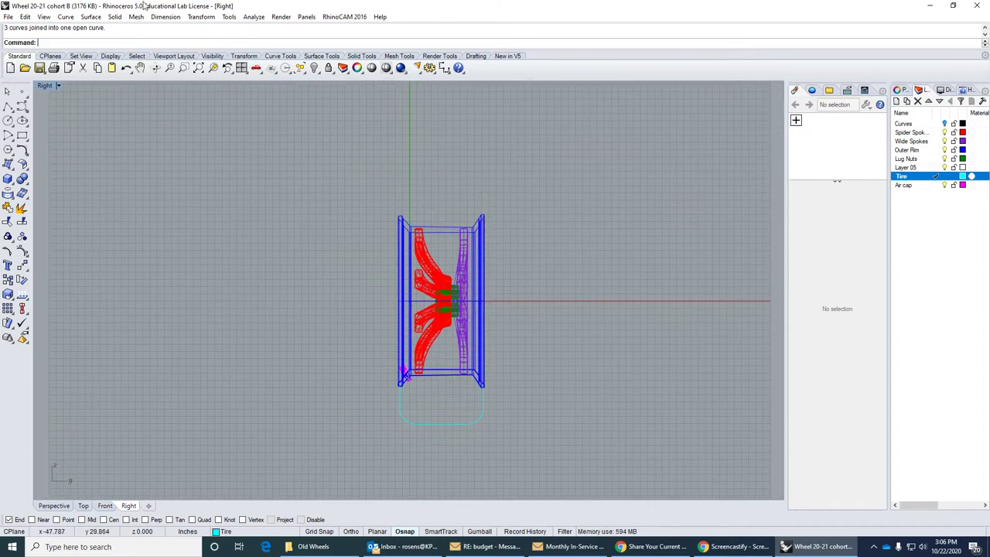
# Revolve the tire profile 360° around the wheel's horizontal axis, with Grid snap on
pyautogui.click(91, 16)
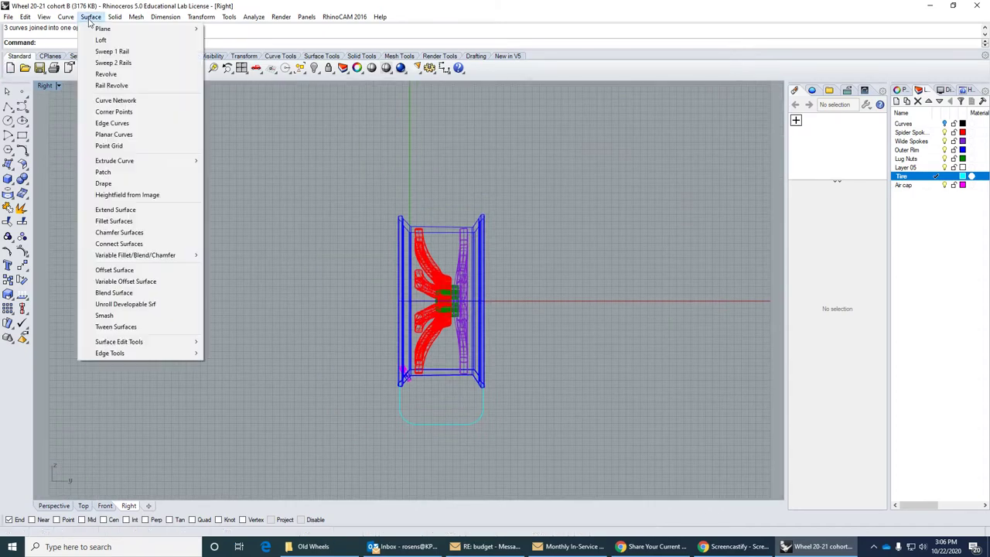
pyautogui.click(107, 74)
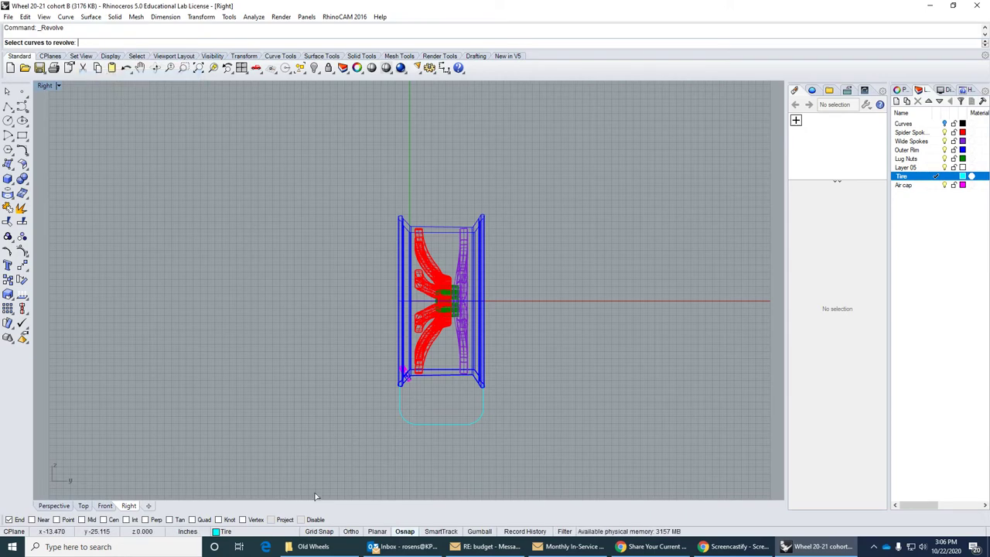
pyautogui.click(323, 533)
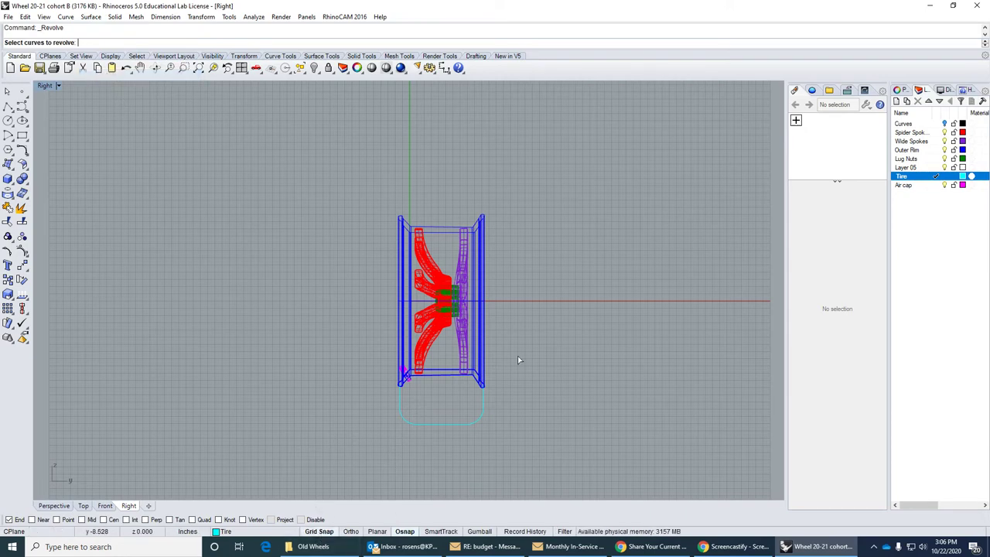
pyautogui.click(419, 425)
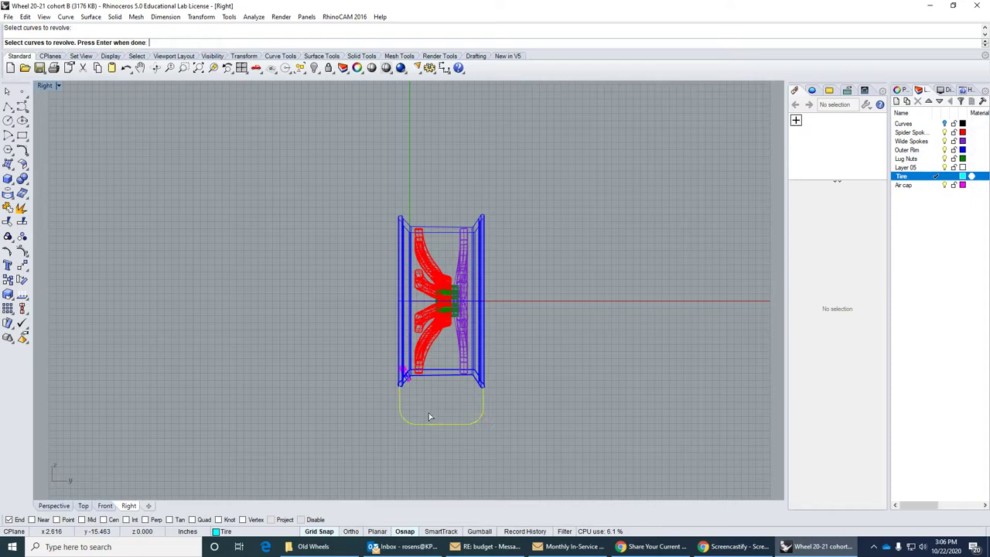
pyautogui.press('Return')
pyautogui.scroll(6, 523, 306)
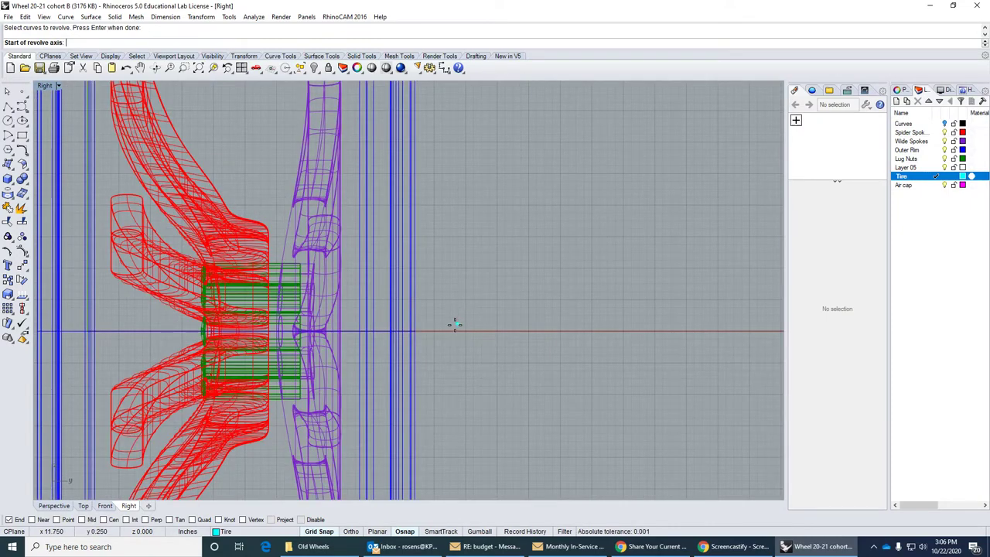
pyautogui.click(455, 331)
pyautogui.click(568, 331)
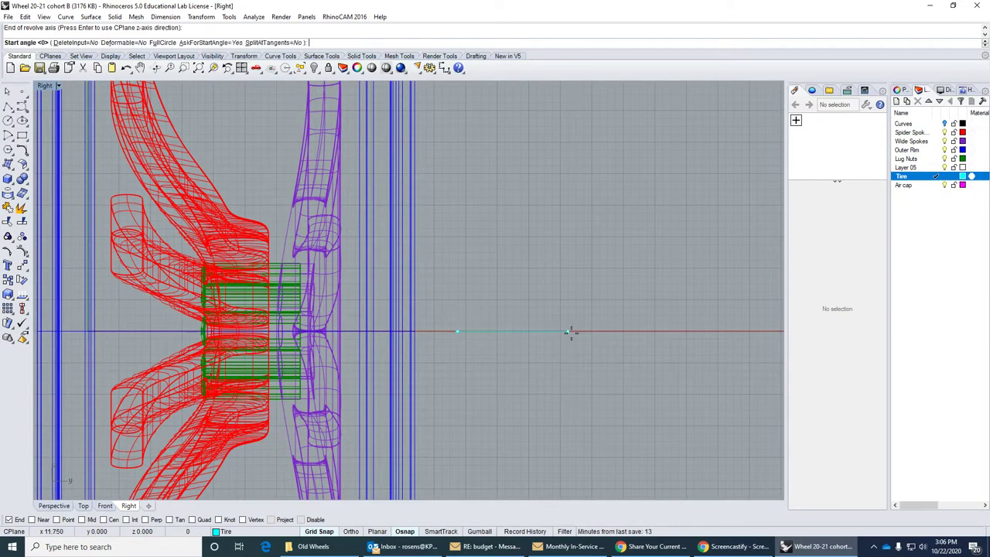
pyautogui.press('Return')
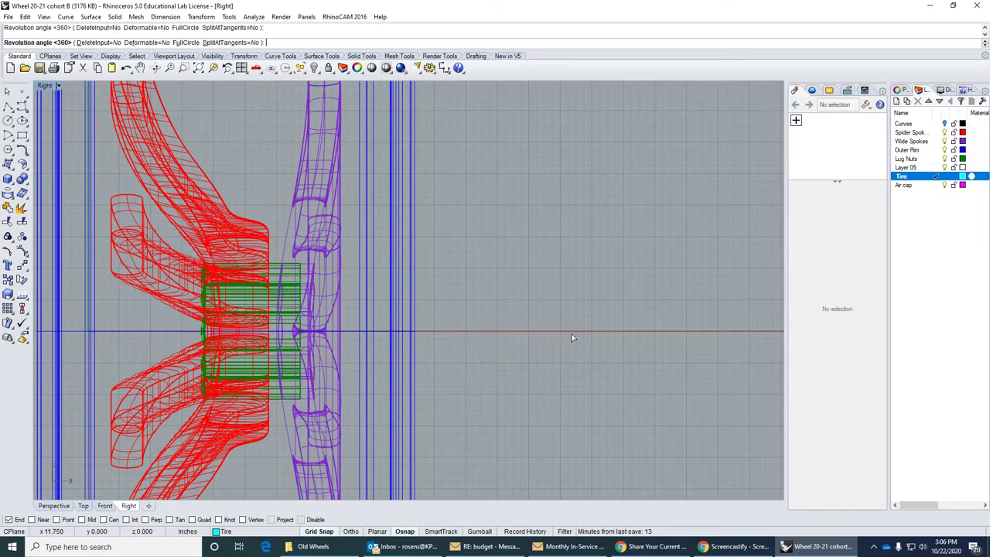
pyautogui.press('Return')
# Restore the four-viewport layout and orbit Perspective to see the tire's side
pyautogui.scroll(-5, 571, 332)
pyautogui.moveTo(571, 332); pyautogui.dragTo(529, 311, button='right')
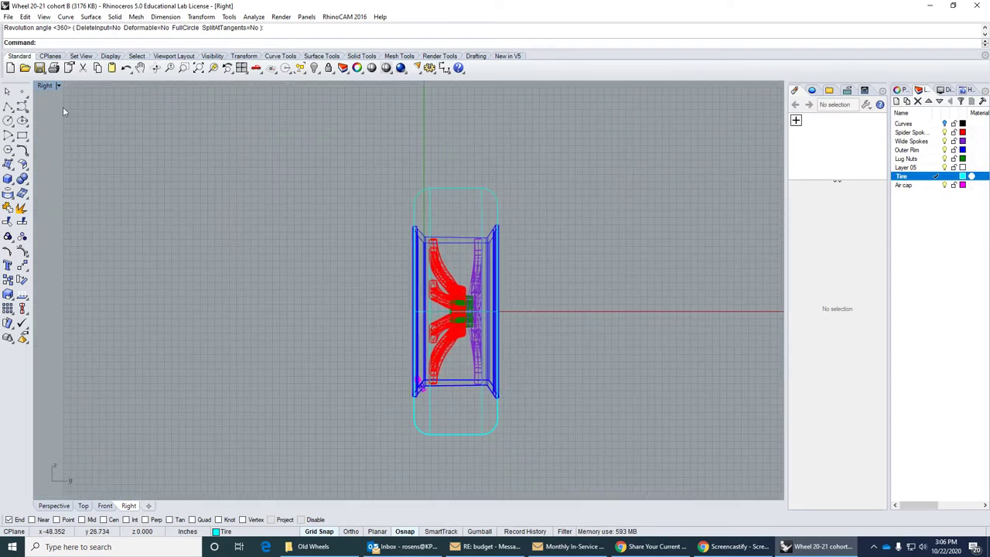
pyautogui.doubleClick(45, 86)
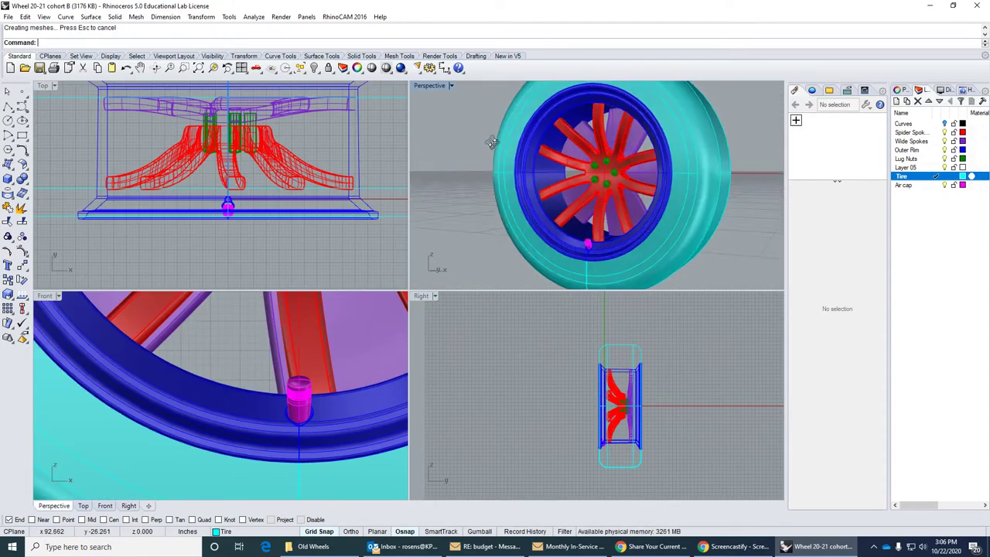
pyautogui.moveTo(556, 131); pyautogui.dragTo(478, 181, button='right')
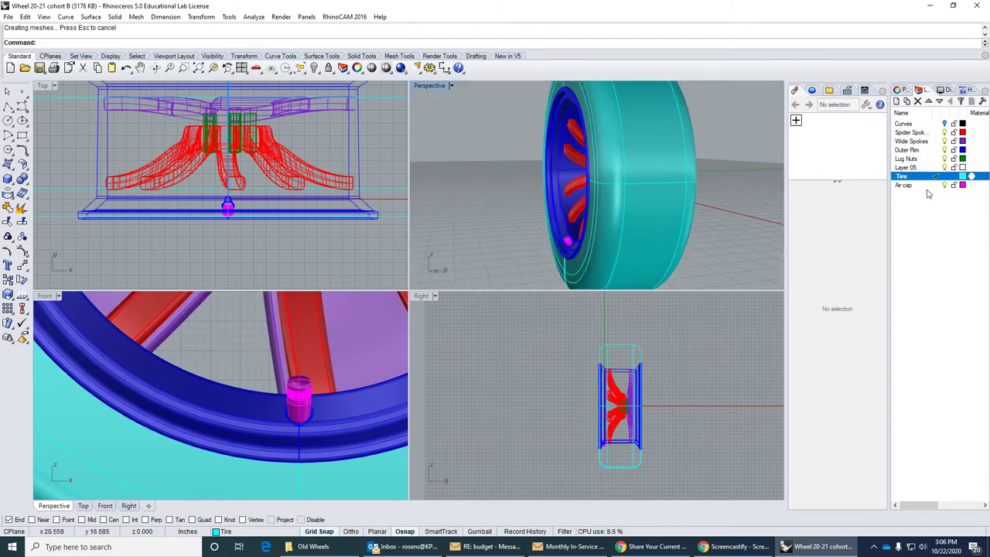
# Rename Layer 05 to 'Tire 2'
pyautogui.click(911, 169)
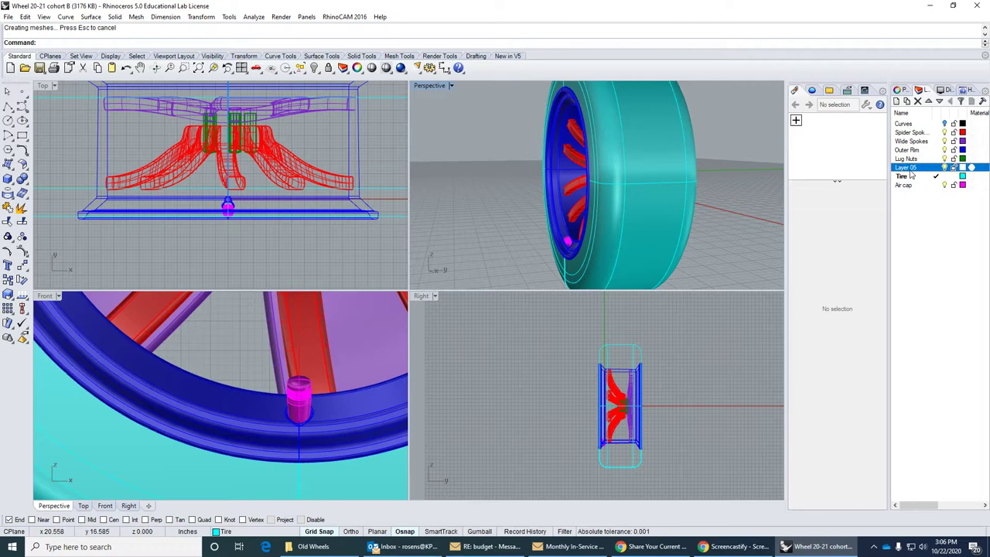
pyautogui.click(909, 169)
pyautogui.write('Tire 2')
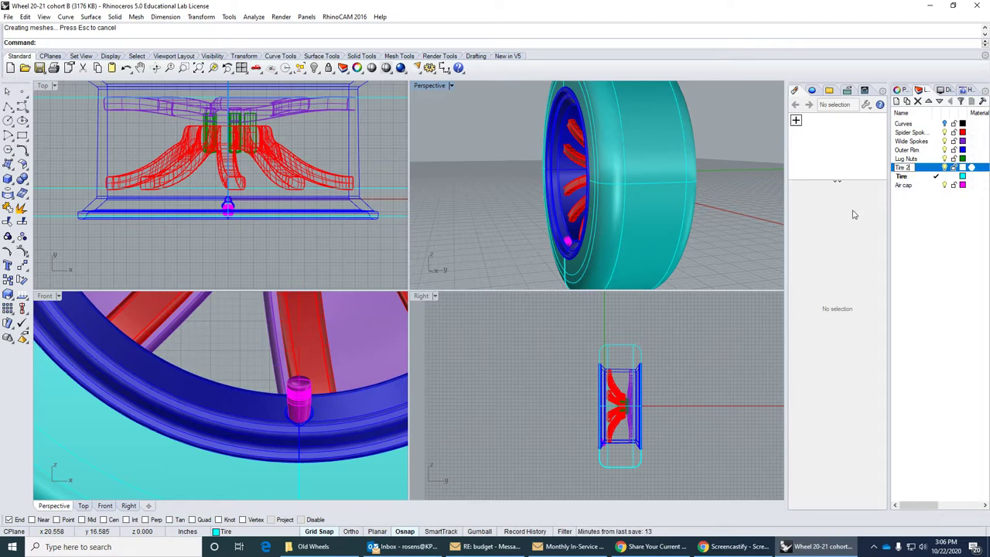
pyautogui.press('Return')
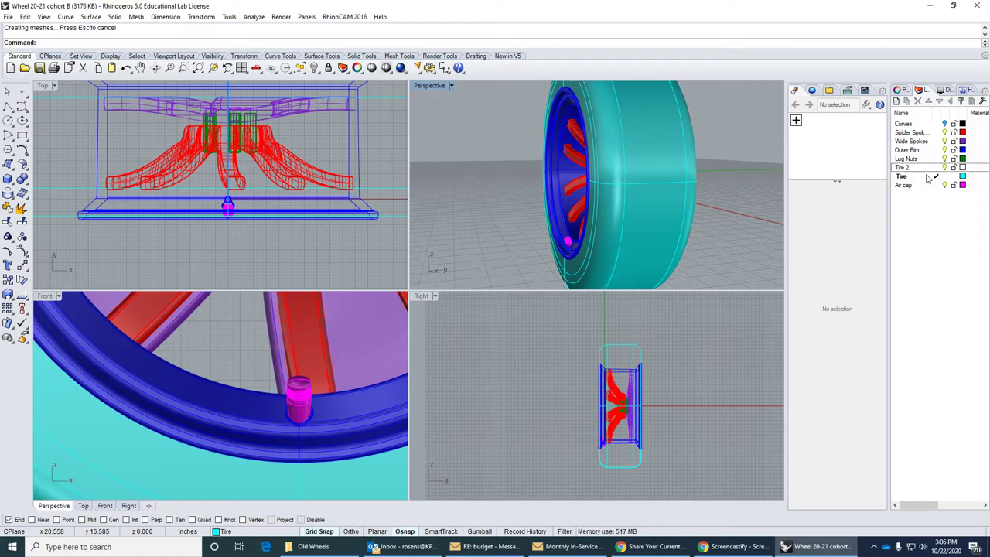
# Make Tire 2 current with a green colour, and hide the Tire layer
pyautogui.click(935, 169)
pyautogui.click(962, 167)
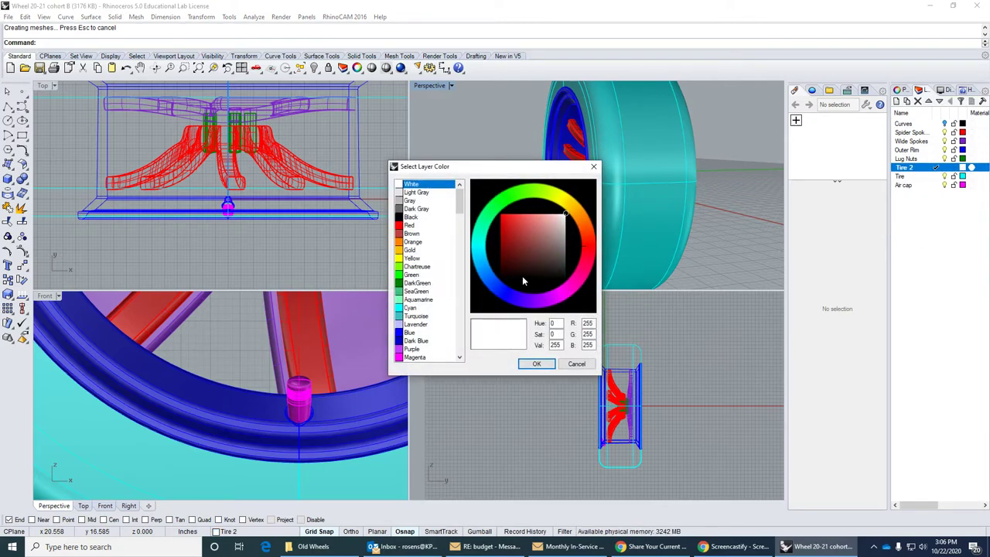
pyautogui.click(403, 277)
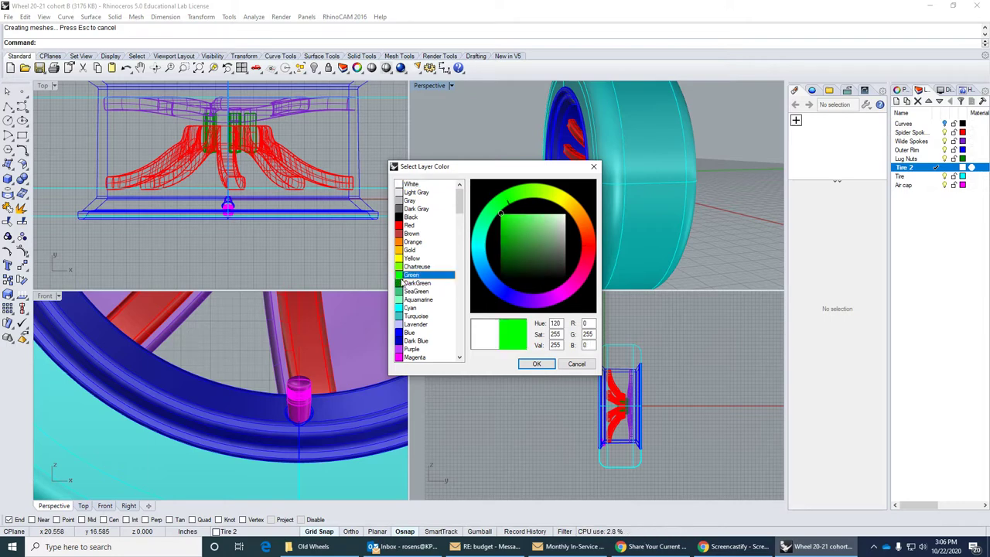
pyautogui.click(533, 364)
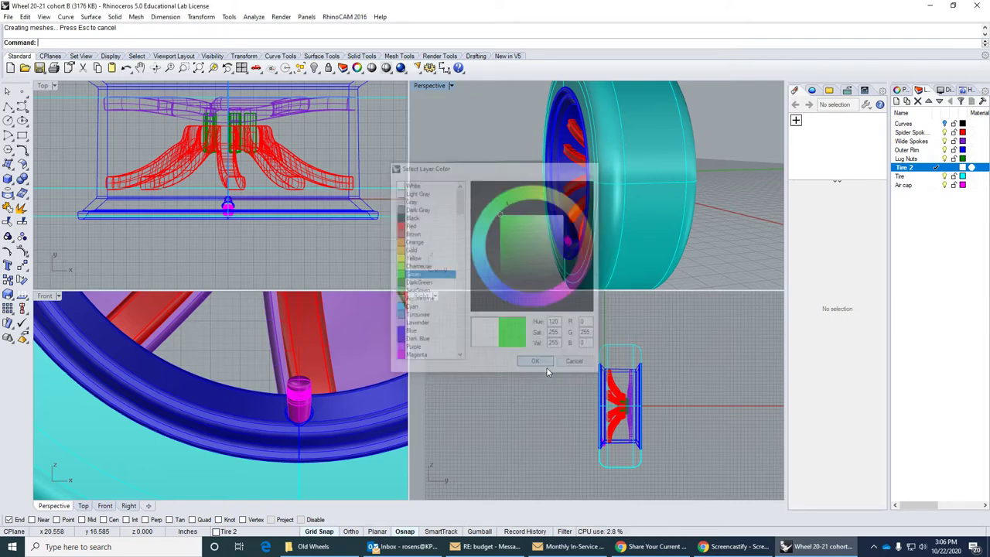
pyautogui.click(944, 177)
# Maximize the Right view and centre the rim in it
pyautogui.scroll(5, 611, 464)
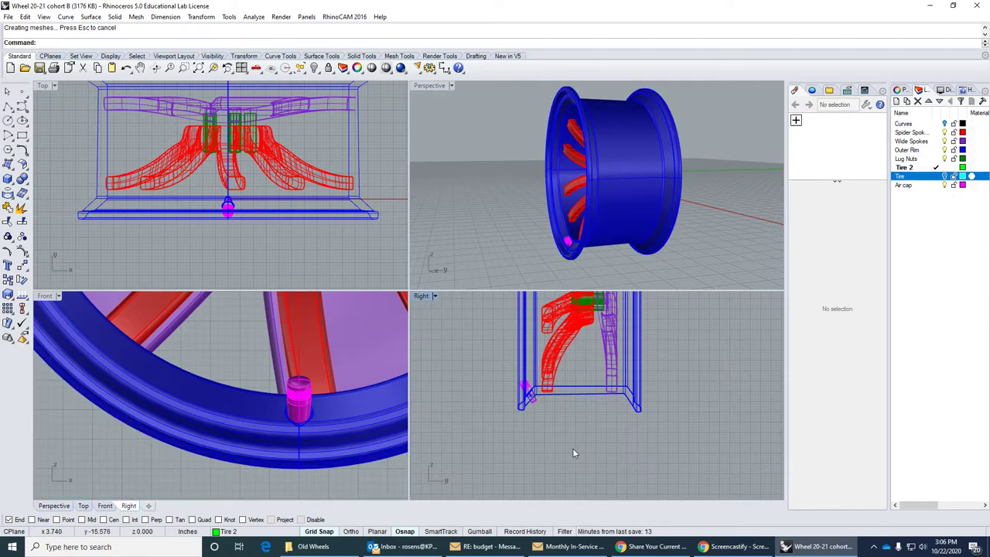
pyautogui.scroll(2, 573, 449)
pyautogui.doubleClick(422, 296)
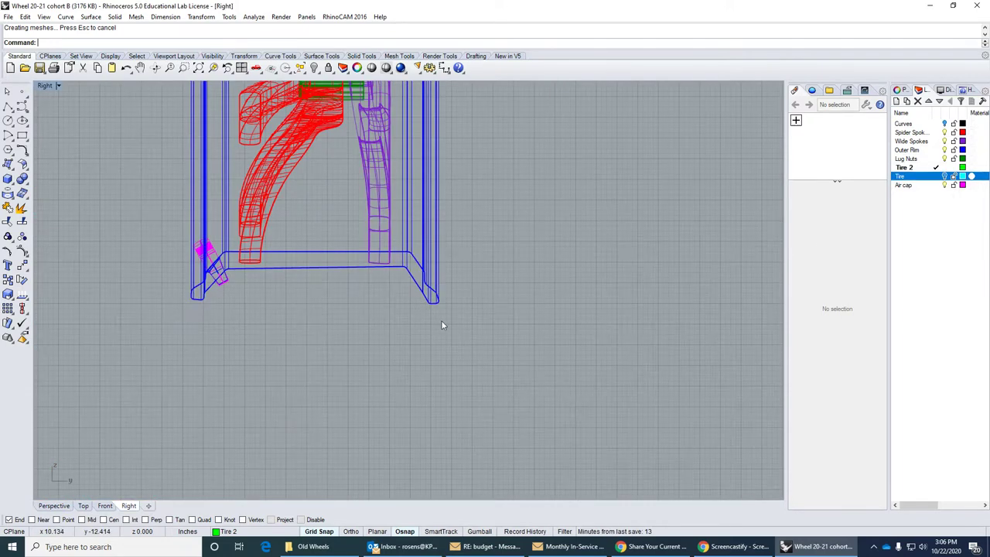
pyautogui.moveTo(441, 325); pyautogui.dragTo(468, 353, button='right')
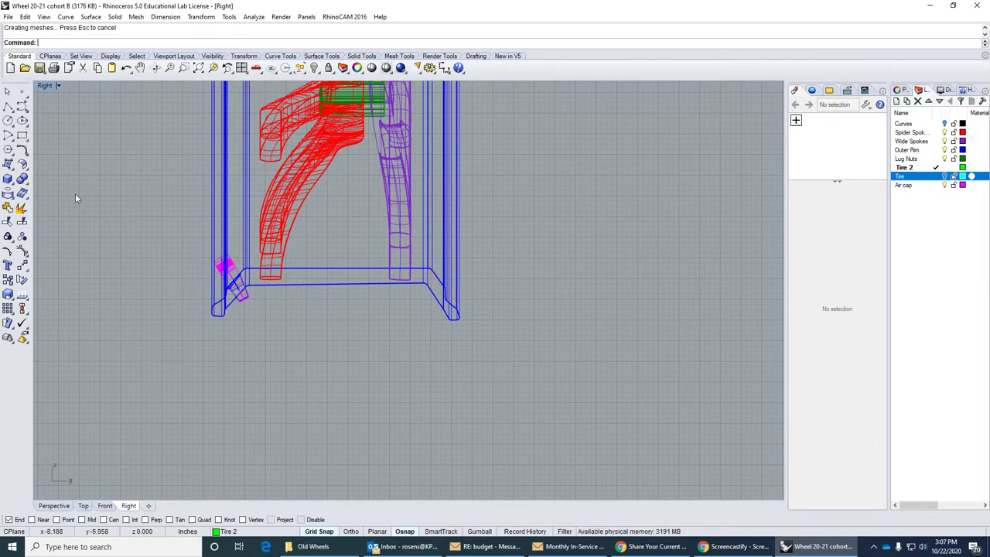
# Draw an ellipse by diameters below the rim, about 11.5 inches wide
pyautogui.click(23, 121)
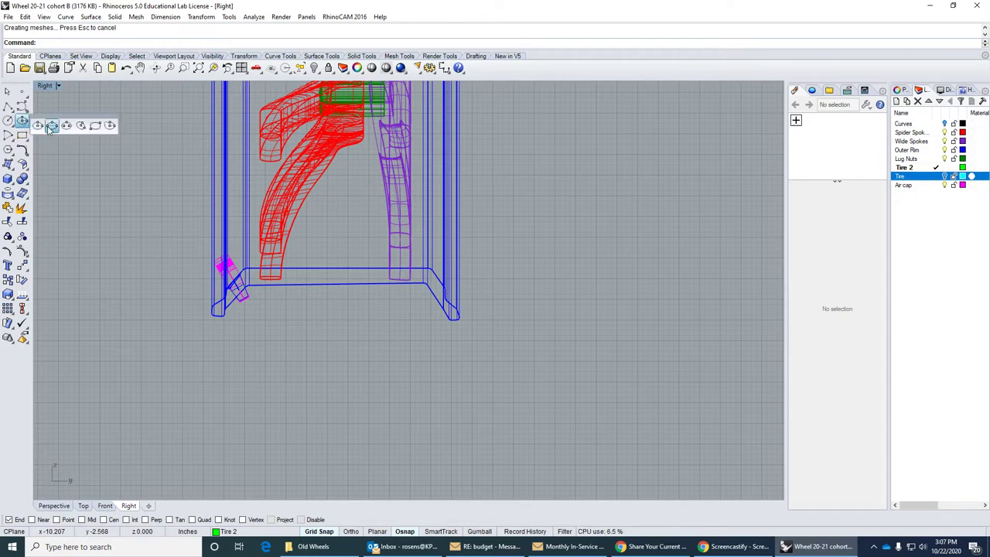
pyautogui.click(51, 126)
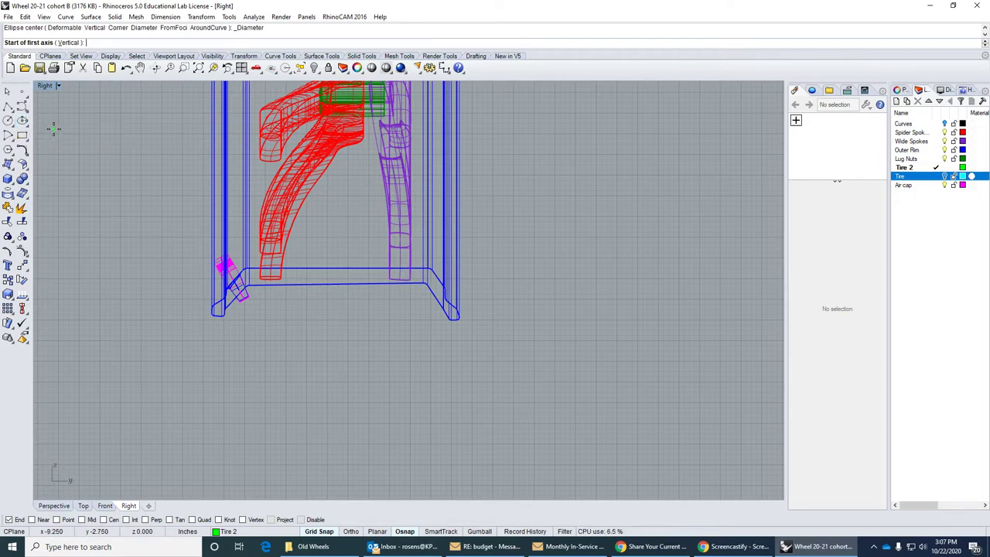
pyautogui.click(220, 382)
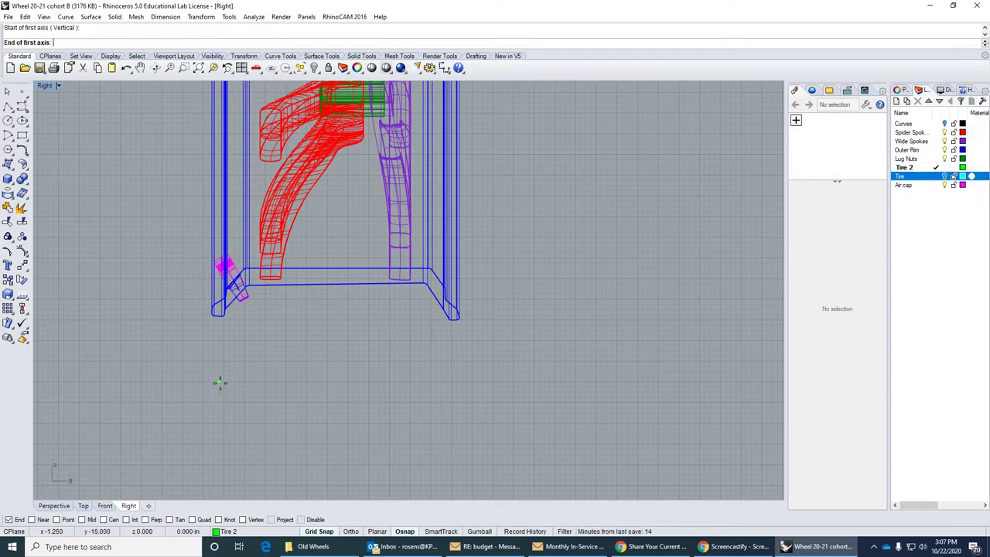
pyautogui.click(454, 382)
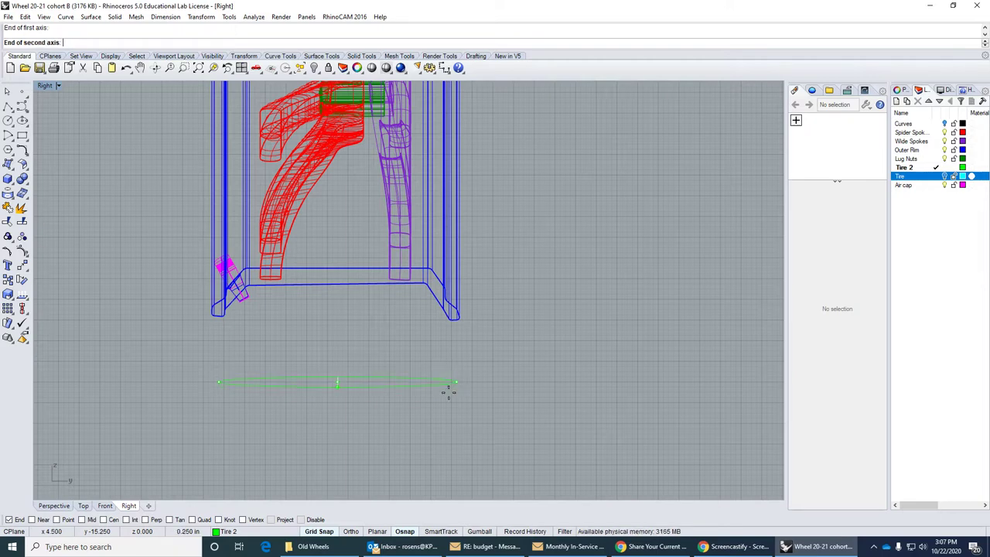
pyautogui.click(417, 446)
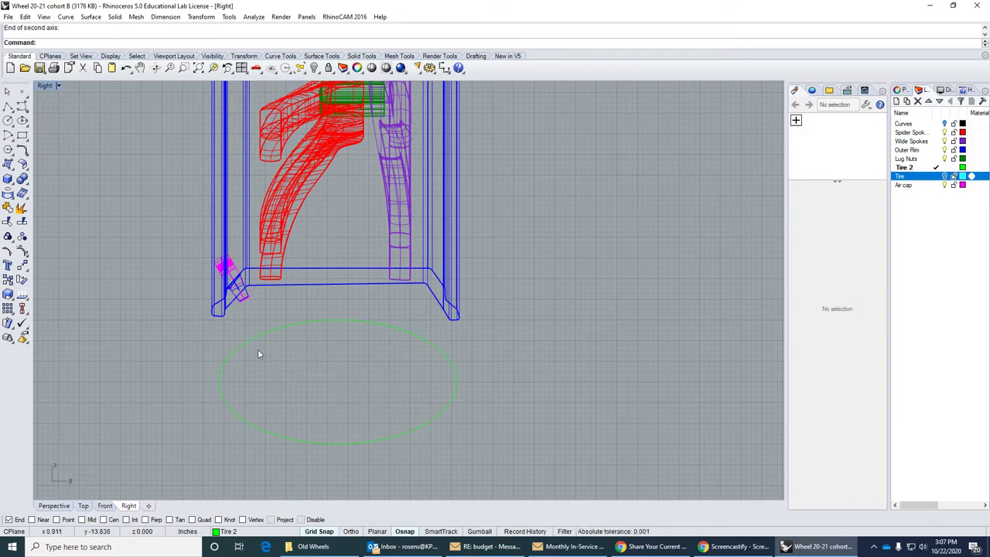
# With Quad snap on, draw a line from the ellipse's left quadrant to the rim's bottom-left corner
pyautogui.click(8, 106)
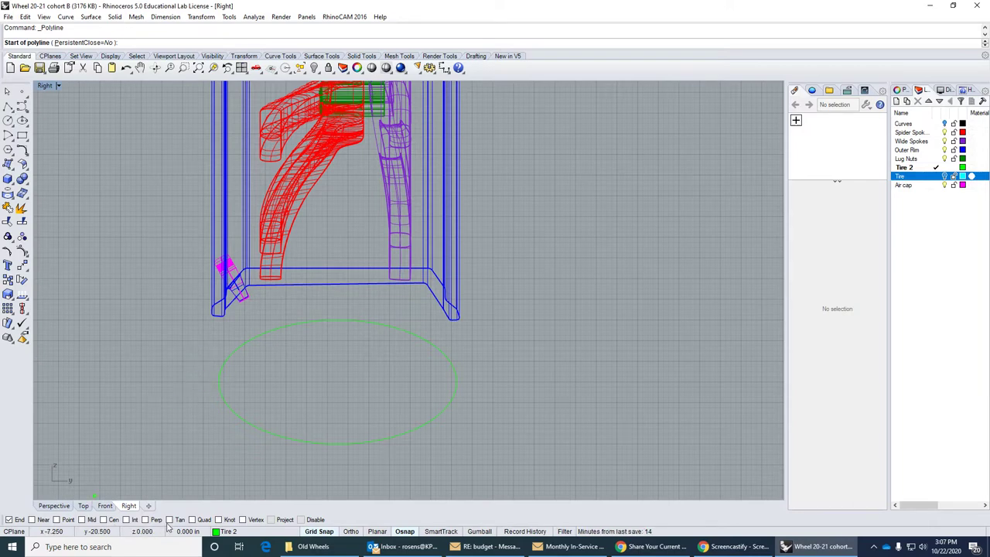
pyautogui.click(192, 520)
pyautogui.click(219, 379)
pyautogui.scroll(4, 199, 338)
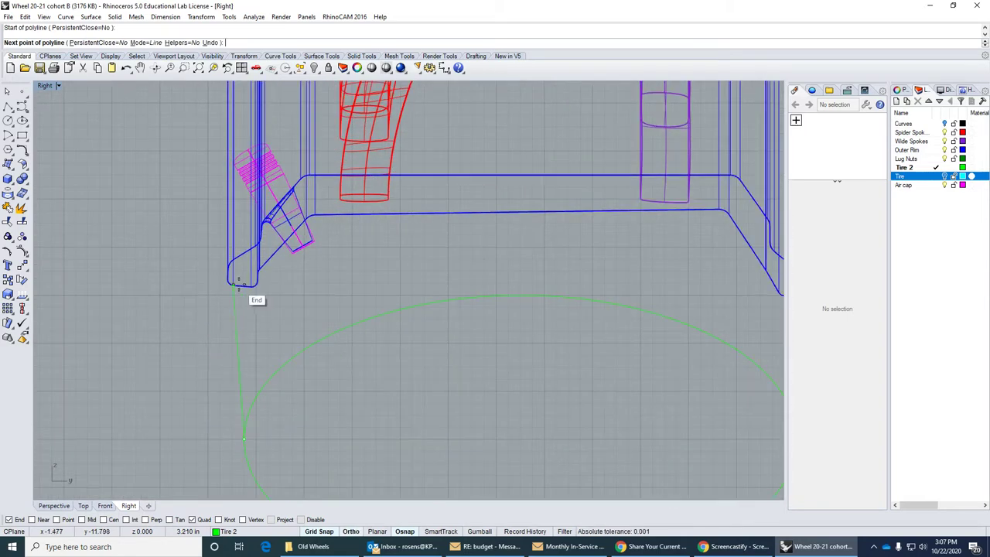
pyautogui.click(242, 272)
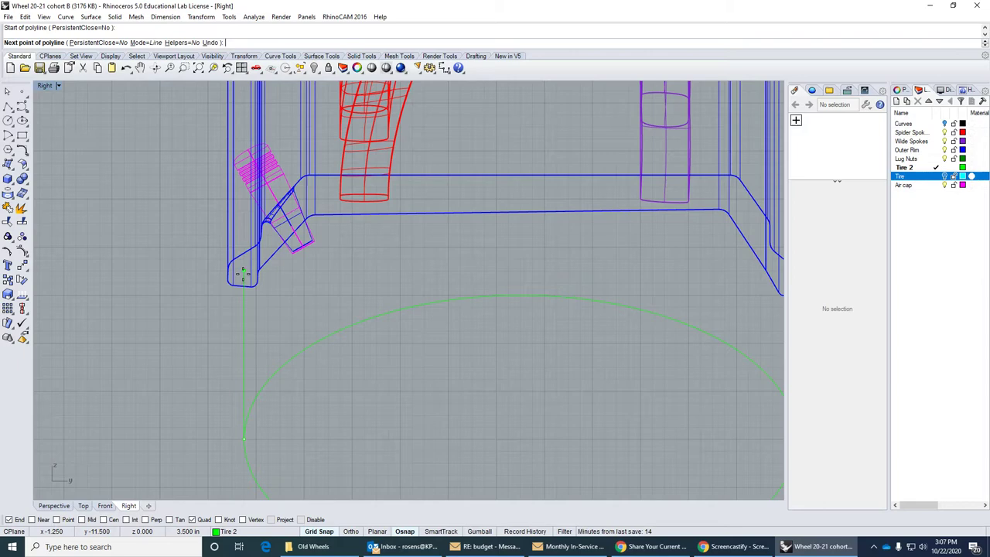
pyautogui.click(242, 272)
pyautogui.press('Return')
pyautogui.scroll(-3, 315, 295)
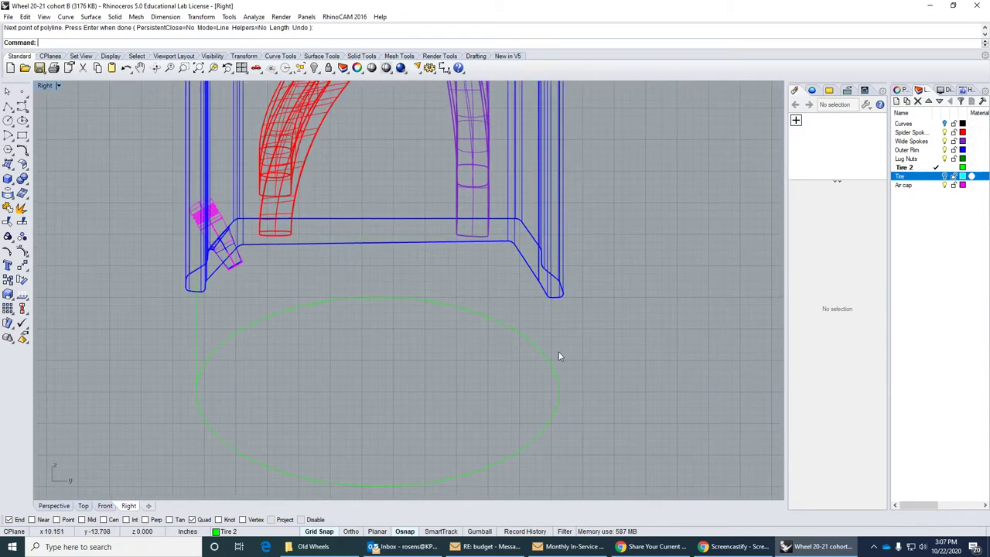
# Draw a second line from the ellipse's right side to the rim's bottom-right corner
pyautogui.press('Return')
pyautogui.click(560, 390)
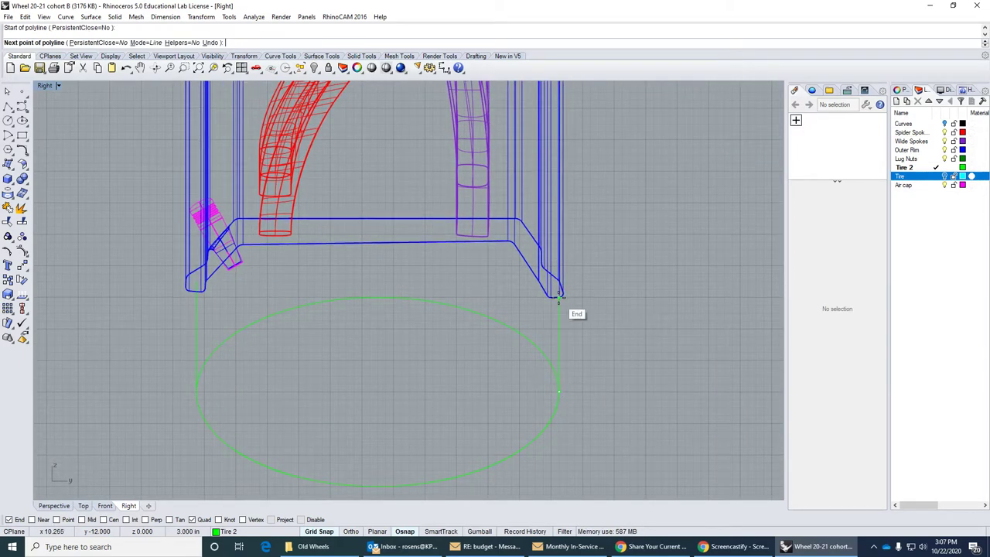
pyautogui.scroll(3, 558, 296)
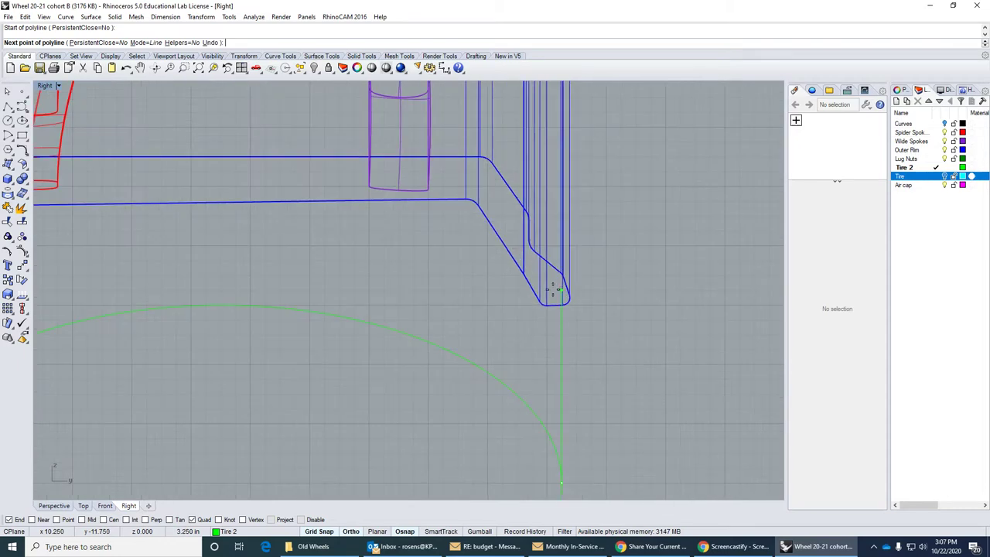
pyautogui.click(556, 289)
pyautogui.press('Return')
pyautogui.scroll(-3, 560, 335)
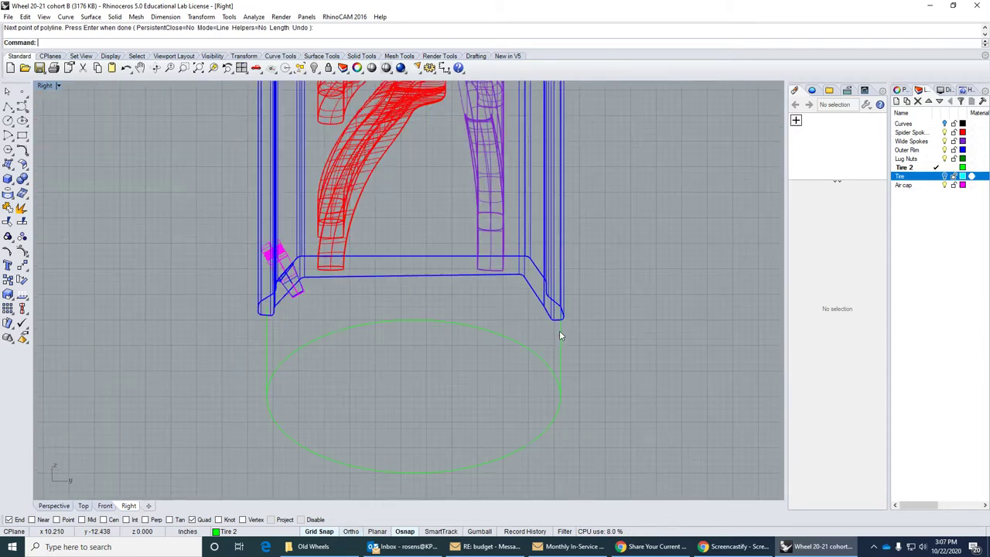
# Trim the ellipse's upper arc using the two vertical lines as cutting edges
pyautogui.click(8, 222)
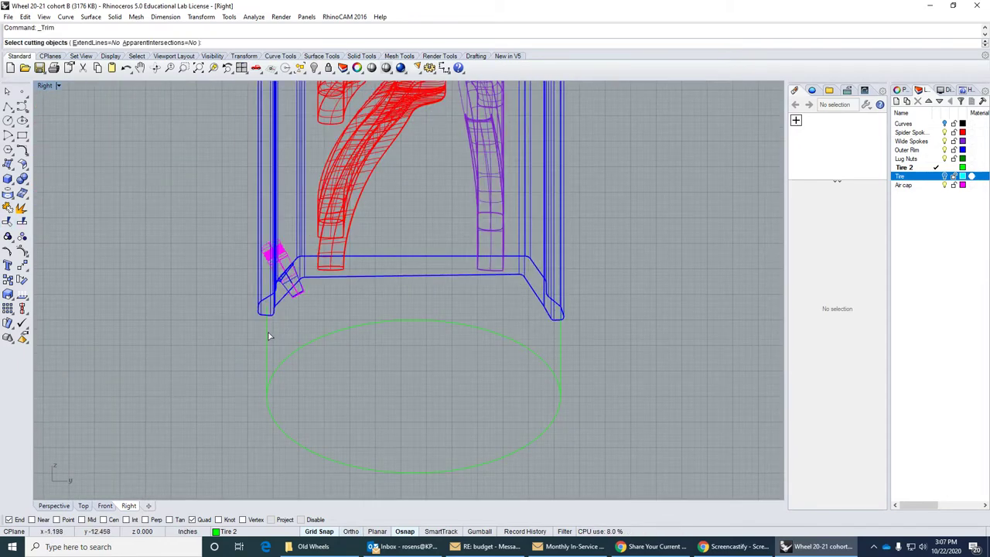
pyautogui.click(268, 335)
pyautogui.click(565, 340)
pyautogui.press('Return')
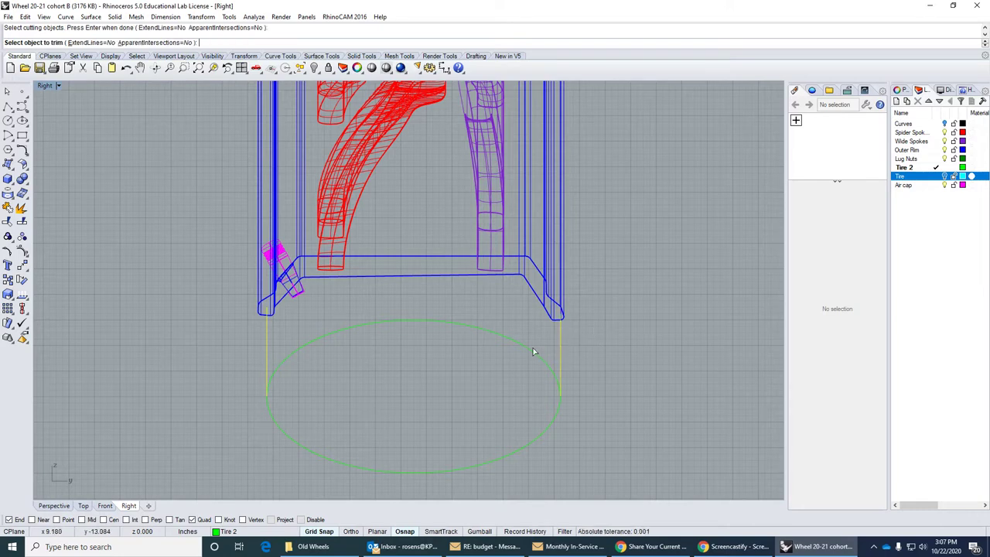
pyautogui.click(523, 346)
pyautogui.press('Return')
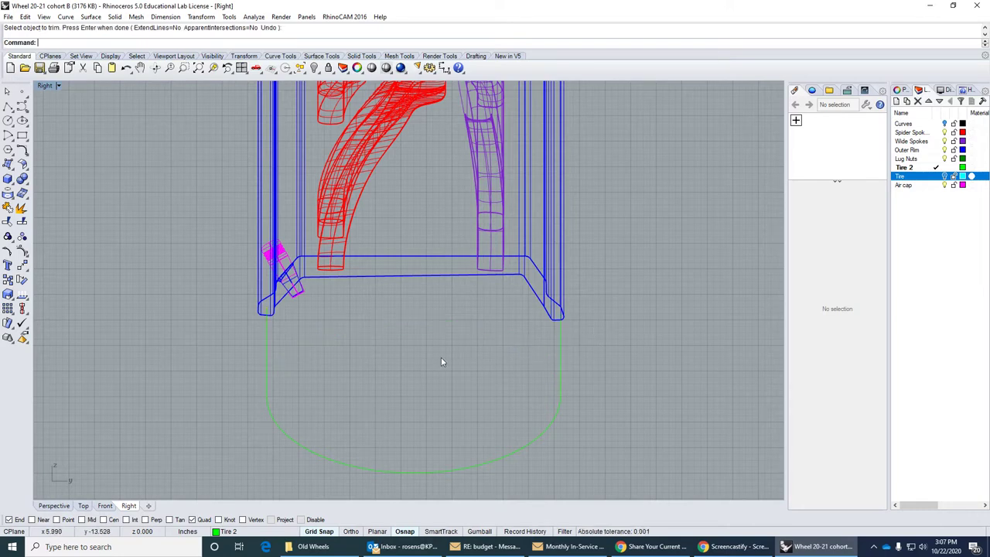
# Join the lower arc and side lines into one profile curve and select it
pyautogui.click(7, 209)
pyautogui.click(268, 408)
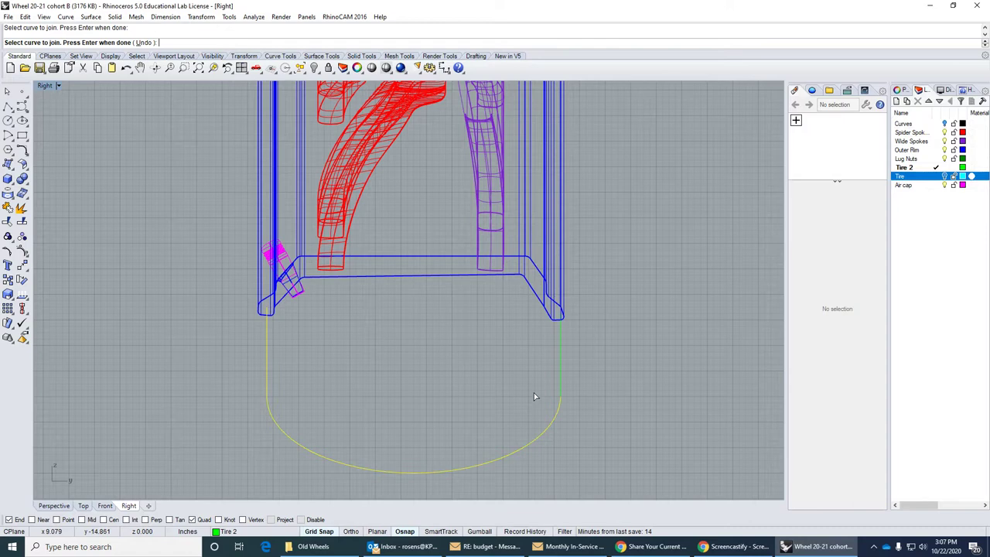
pyautogui.click(560, 386)
pyautogui.press('Return')
pyautogui.click(552, 416)
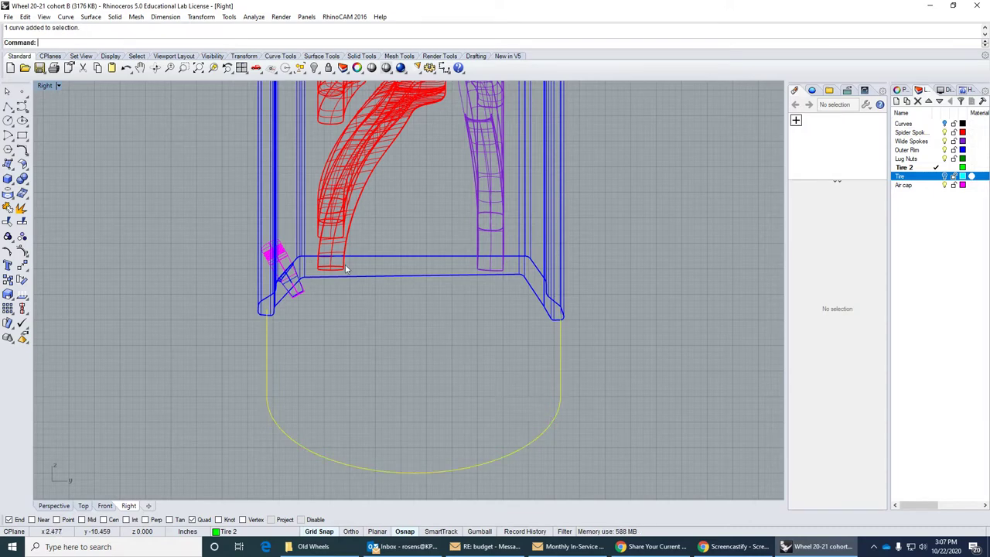
# Revolve the elliptical profile a full 360° around the wheel's centreline
pyautogui.click(91, 16)
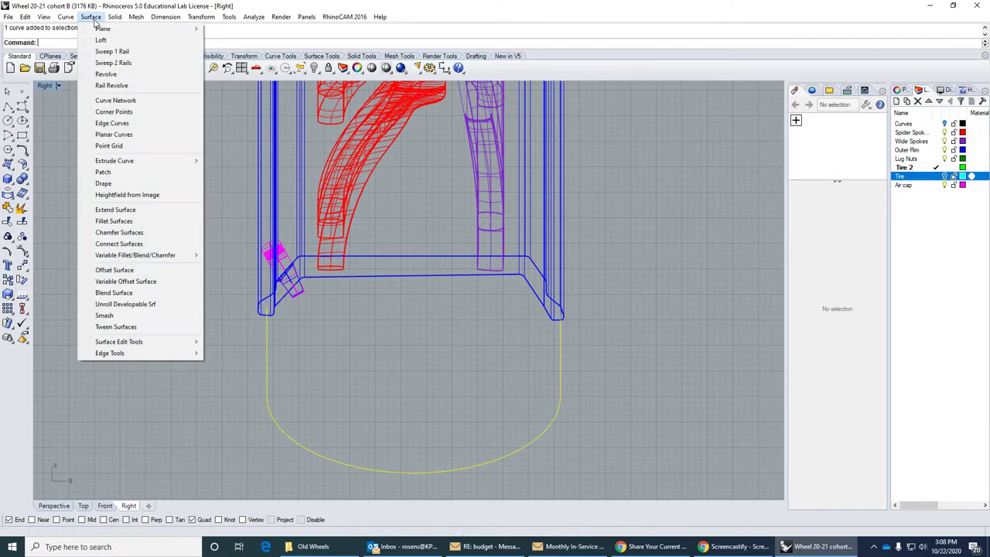
pyautogui.click(108, 75)
pyautogui.scroll(-3, 419, 256)
pyautogui.scroll(3, 425, 182)
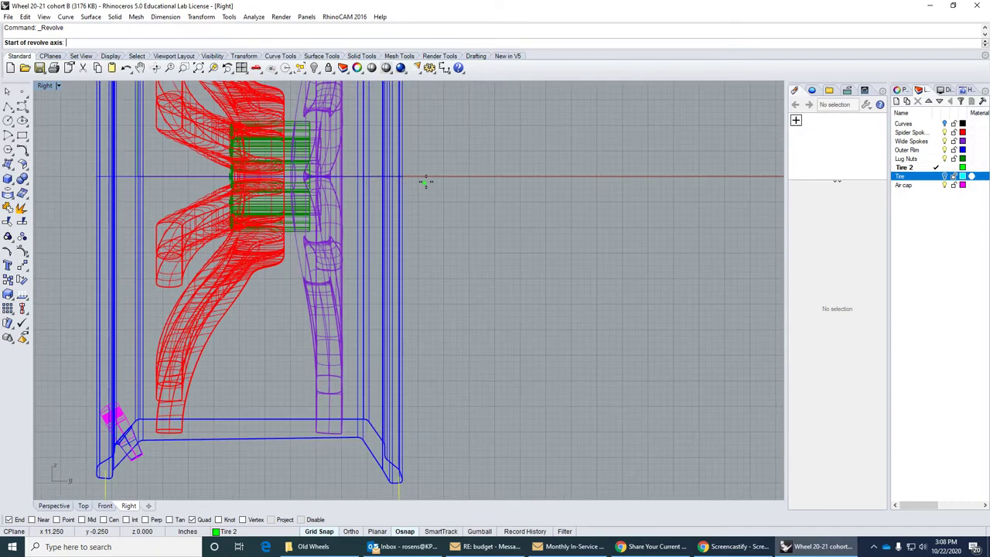
pyautogui.click(425, 176)
pyautogui.click(495, 176)
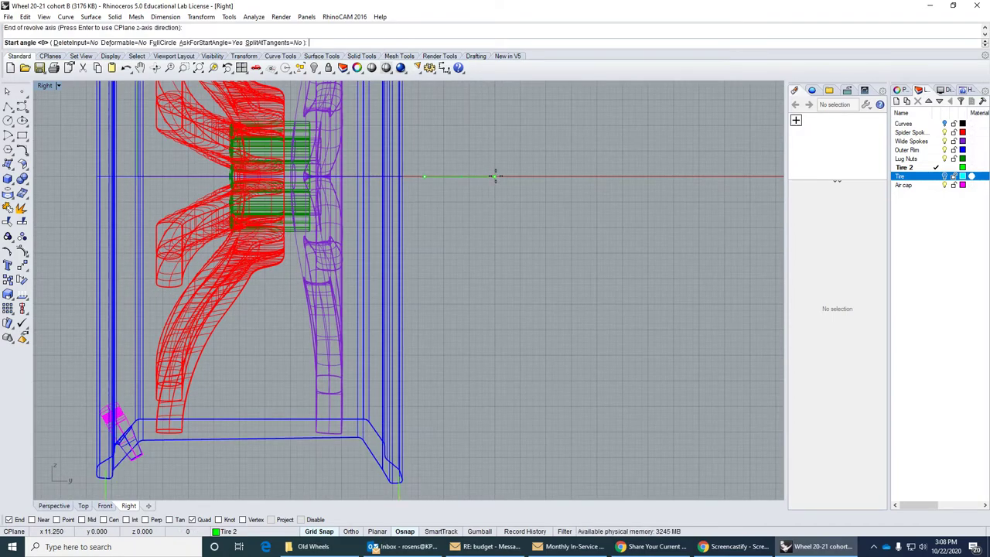
pyautogui.press('Return')
pyautogui.press('Return')
pyautogui.scroll(-5, 499, 205)
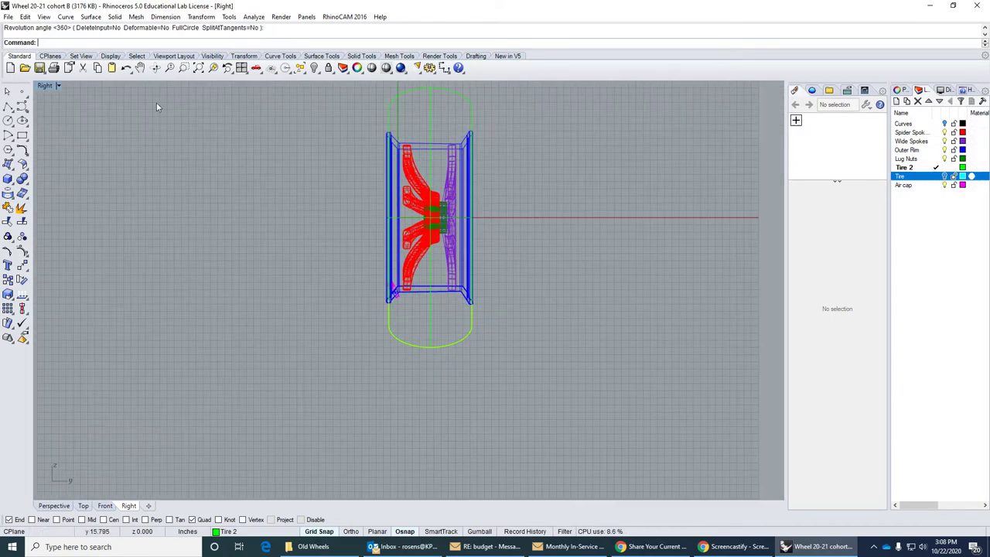
# Restore four views, make Tire the current layer, hide Tire 2, and orbit to face the wheel
pyautogui.doubleClick(47, 86)
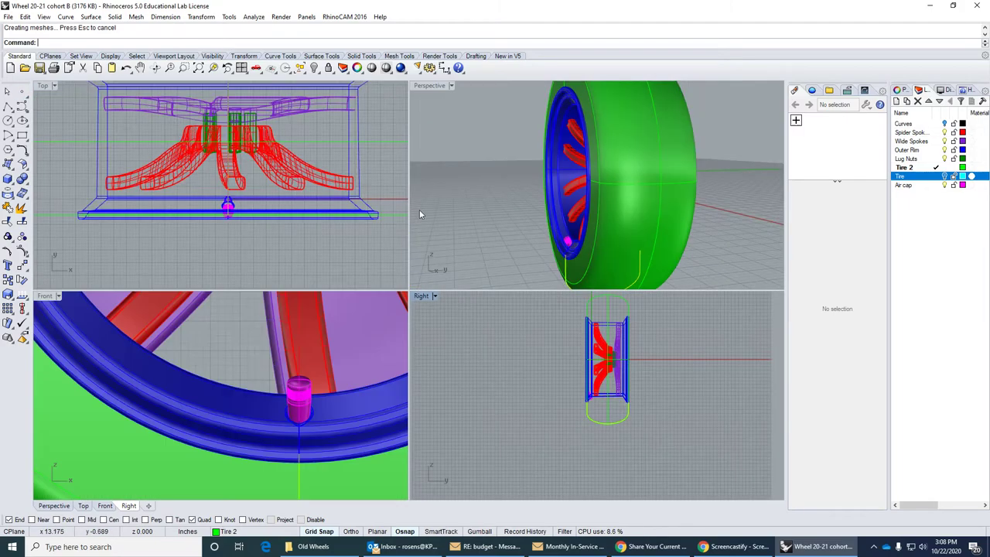
pyautogui.moveTo(580, 203); pyautogui.dragTo(668, 256, button='right')
pyautogui.scroll(-3, 669, 193)
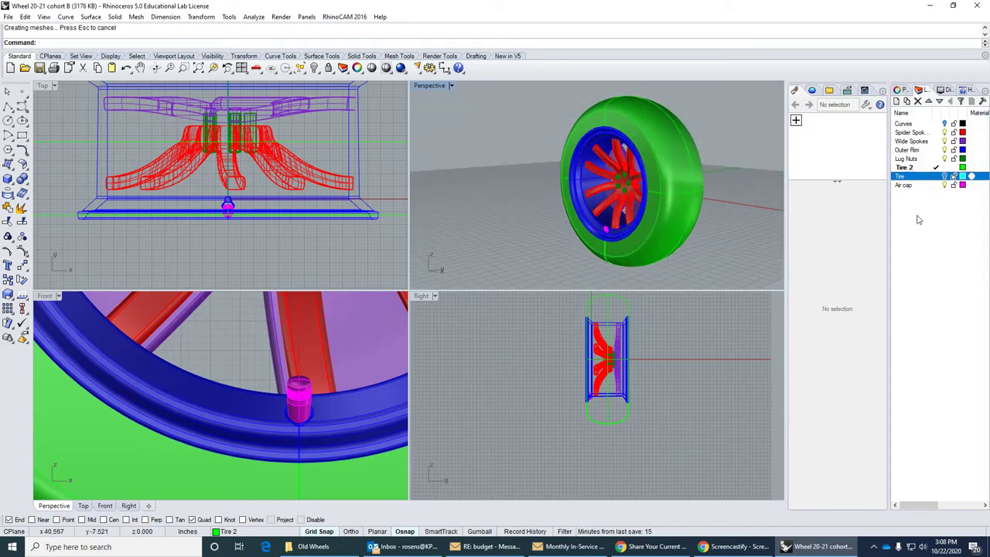
pyautogui.click(935, 178)
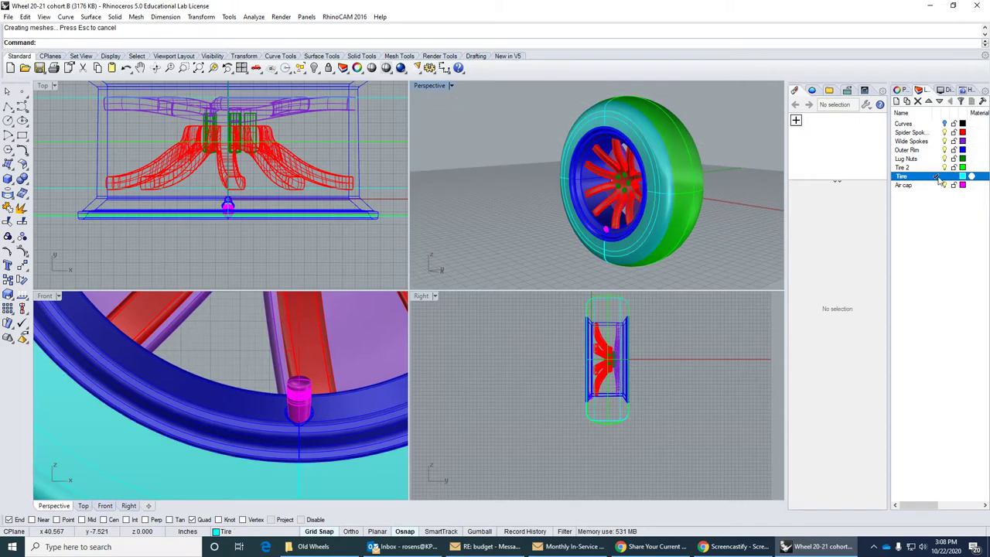
pyautogui.click(945, 170)
pyautogui.click(944, 167)
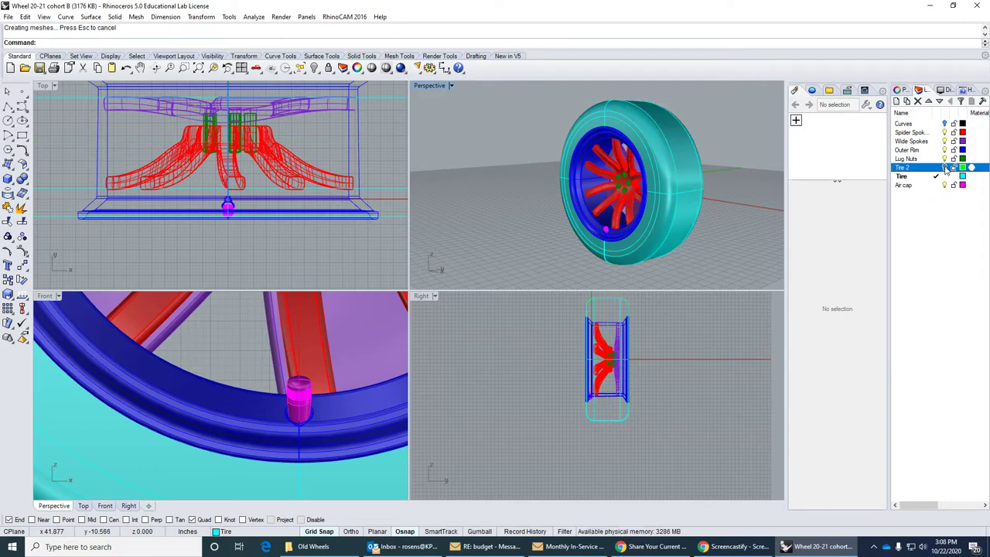
pyautogui.moveTo(684, 232)
pyautogui.mouseDown(button='right')
pyautogui.moveTo(658, 234)
pyautogui.moveTo(673, 232)
pyautogui.moveTo(665, 246)
pyautogui.mouseUp(button='right')
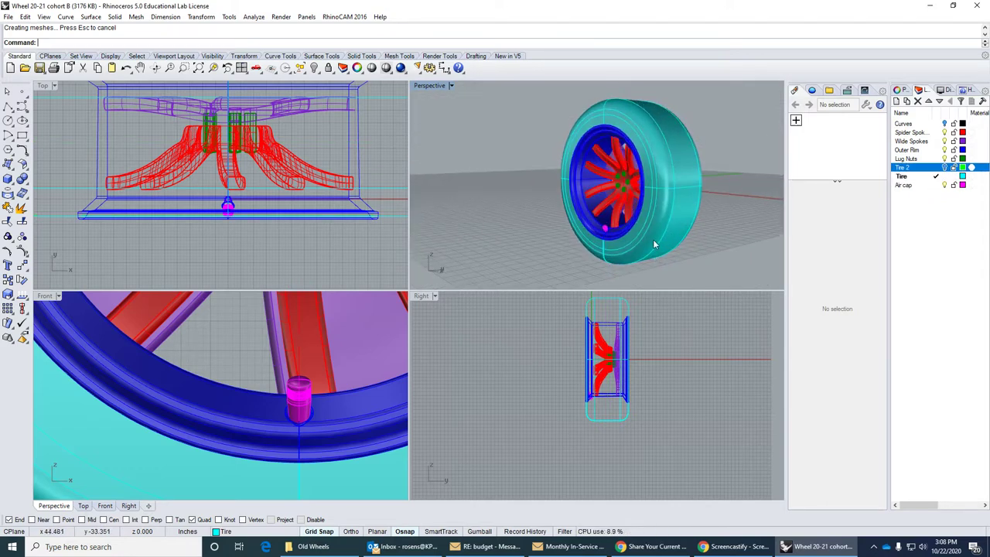
pyautogui.moveTo(630, 268); pyautogui.dragTo(658, 280, button='right')
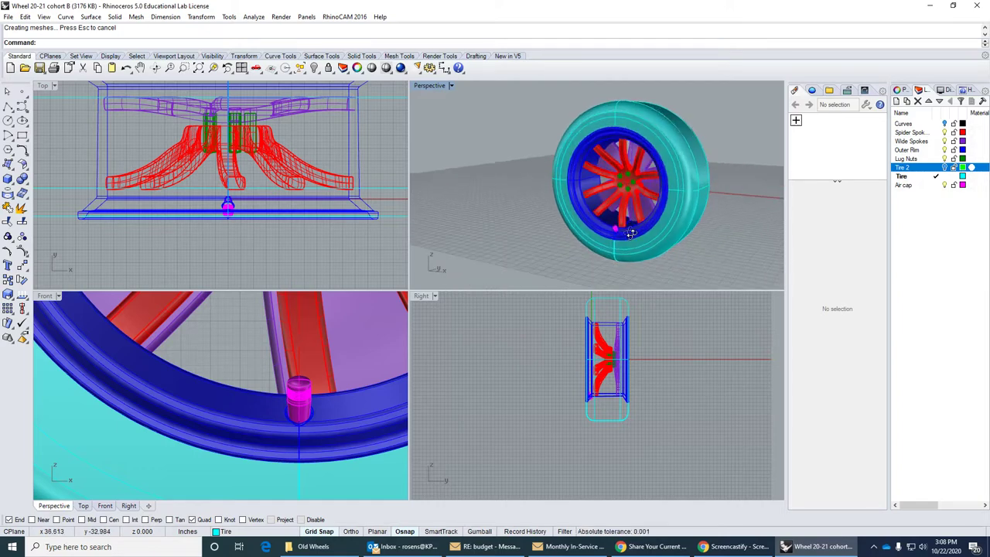
# Add a Flamingo Metal material and set its colour to Dark Gray (105, 105, 105)
pyautogui.click(797, 122)
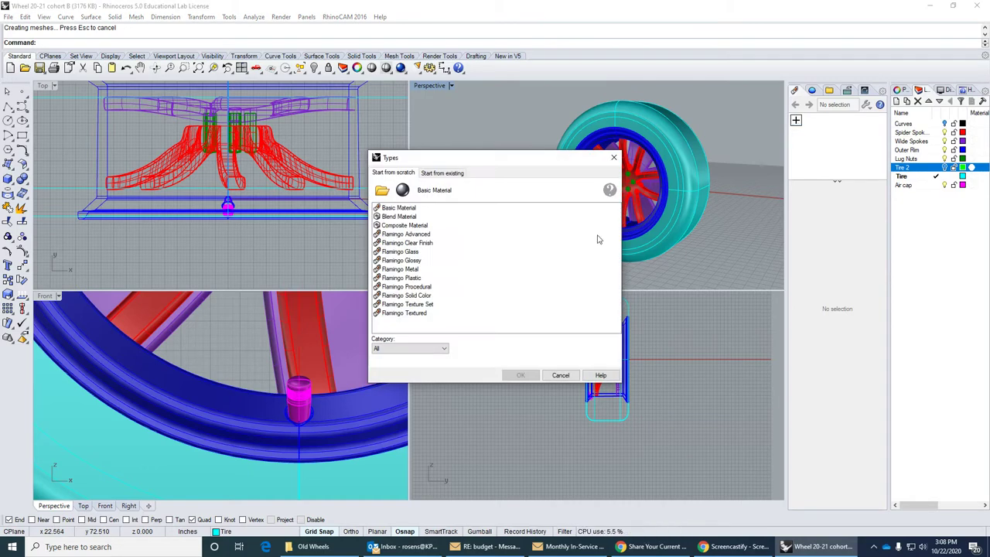
pyautogui.click(399, 269)
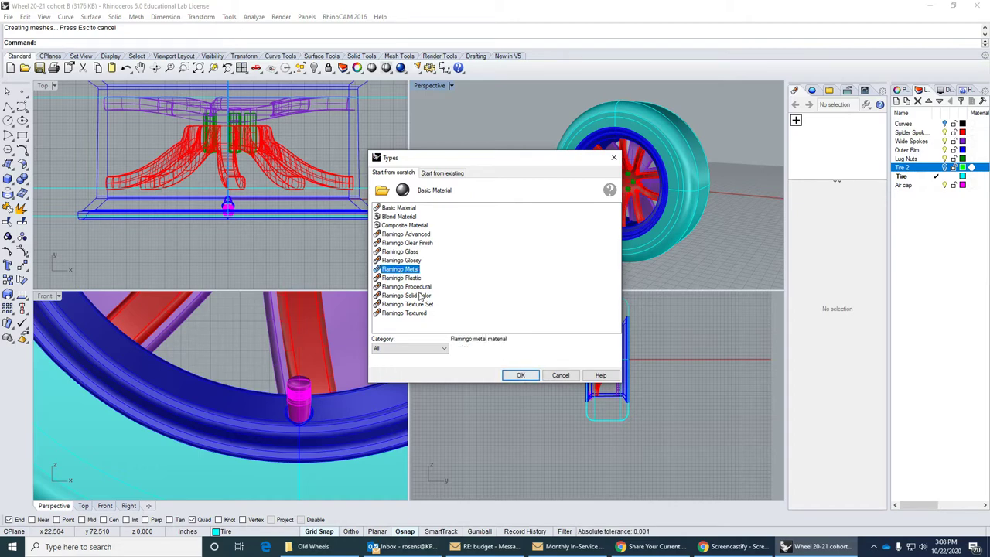
pyautogui.click(521, 375)
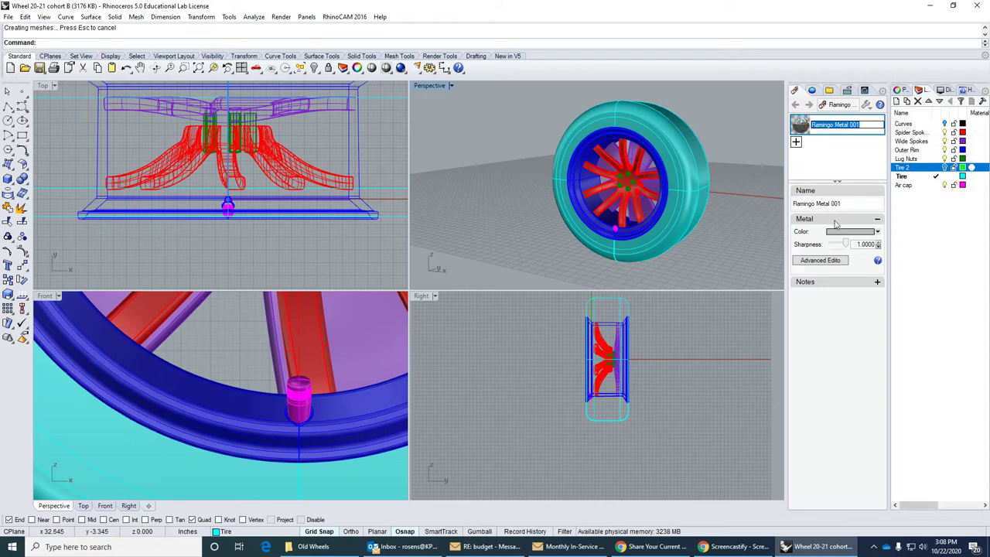
pyautogui.click(842, 233)
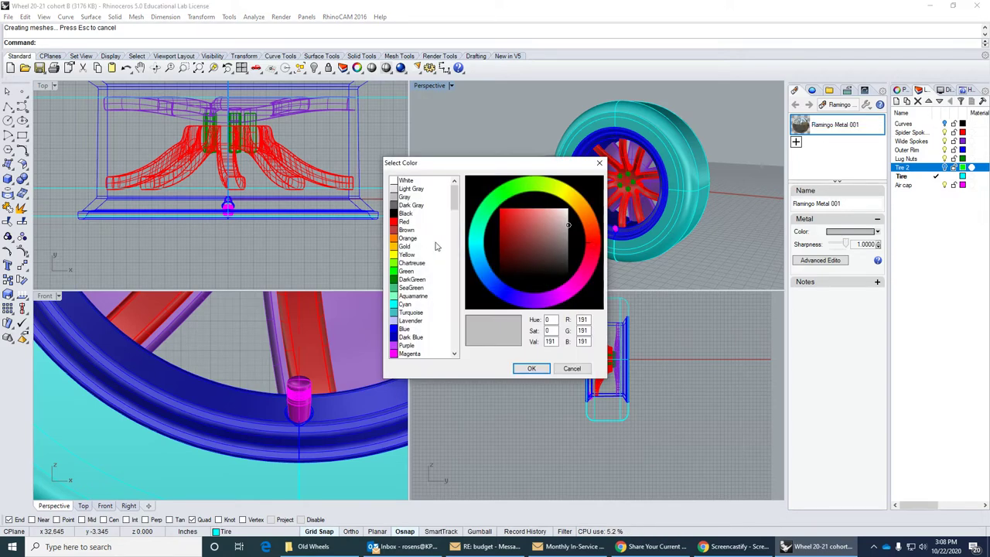
pyautogui.click(402, 205)
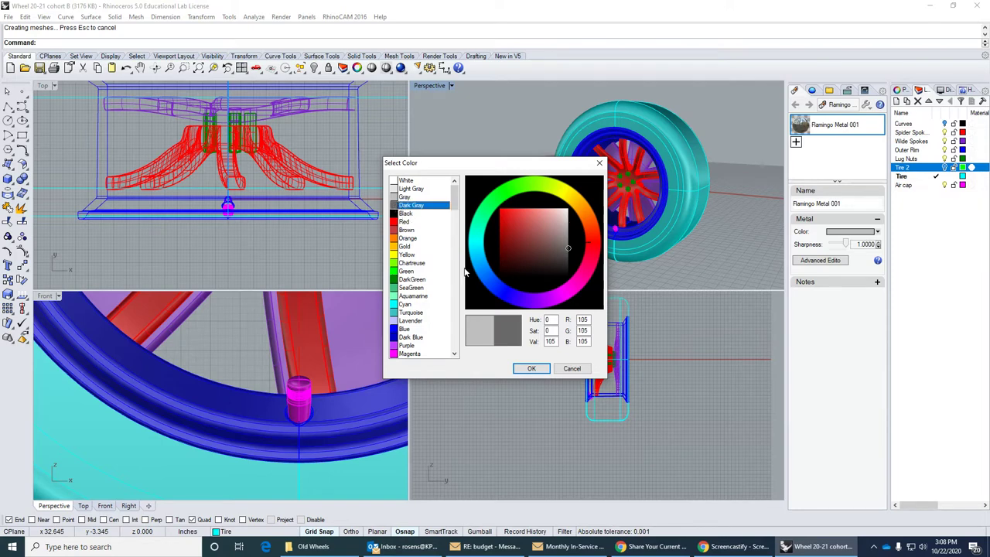
pyautogui.click(530, 369)
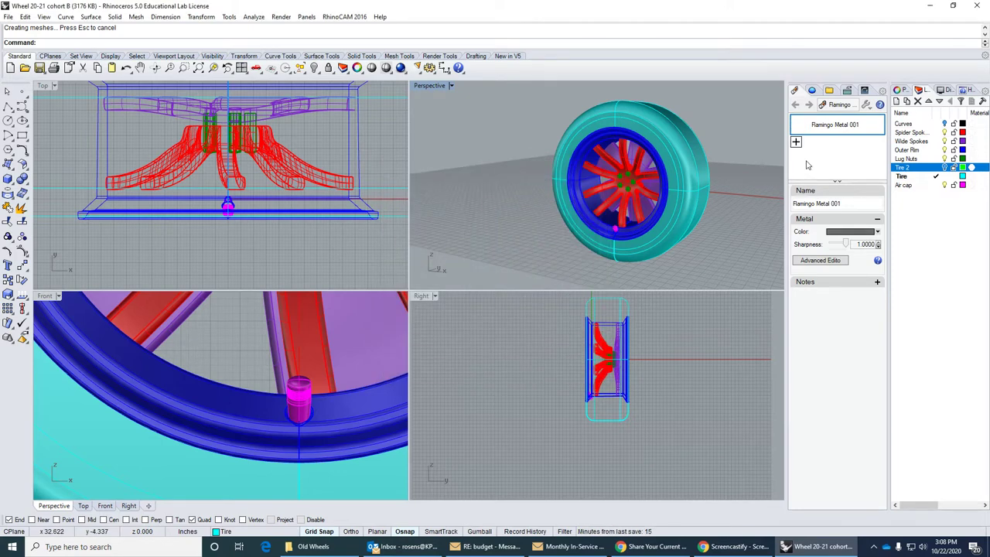
# Maximize the Perspective view, then expand and widen the Flamingo Metal 001 settings panel
pyautogui.moveTo(837, 181); pyautogui.dragTo(833, 270)
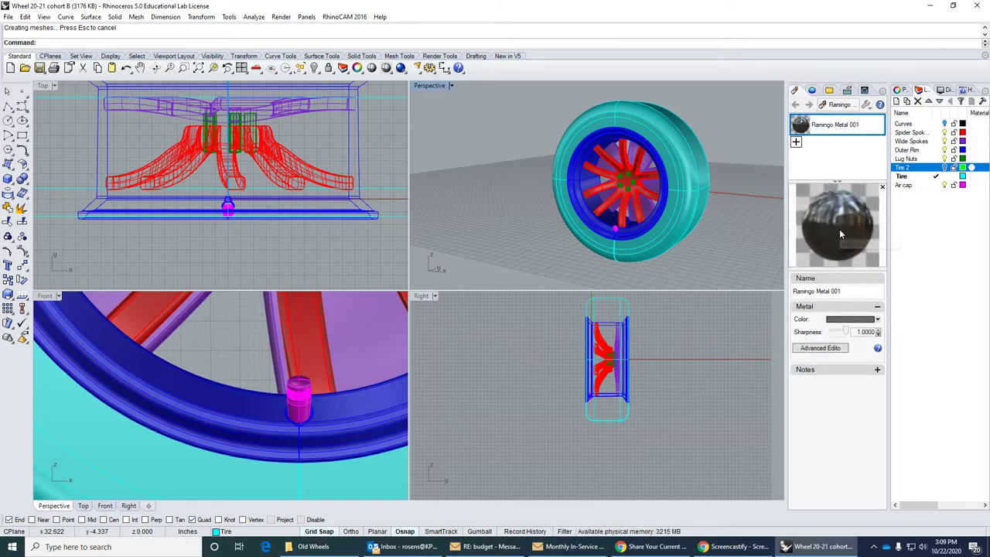
pyautogui.click(822, 348)
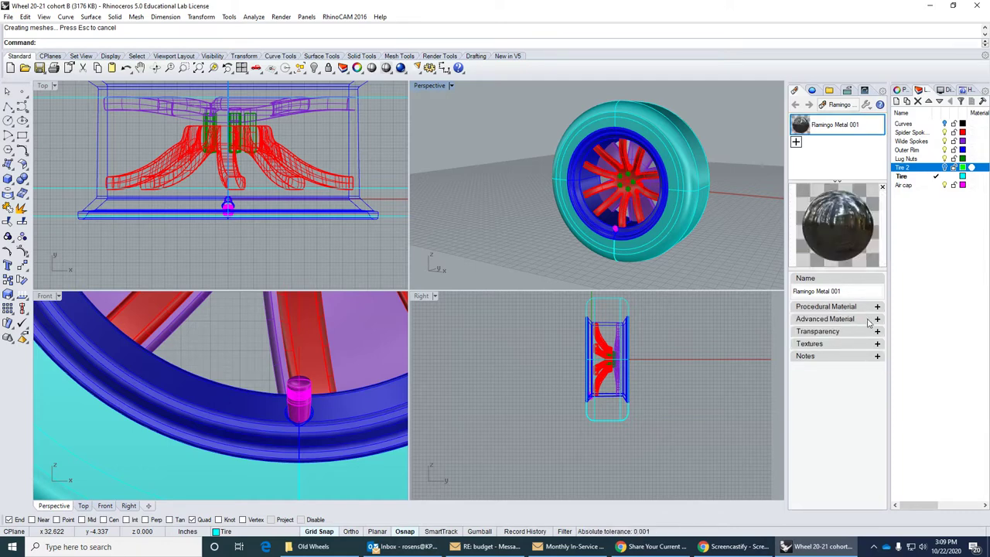
pyautogui.click(877, 319)
pyautogui.click(878, 307)
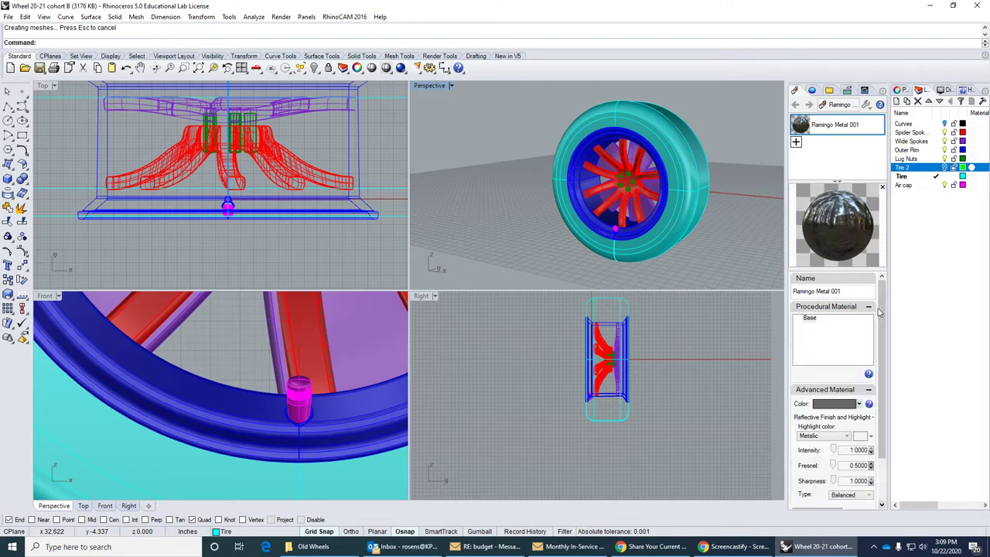
pyautogui.moveTo(881, 363); pyautogui.dragTo(880, 401)
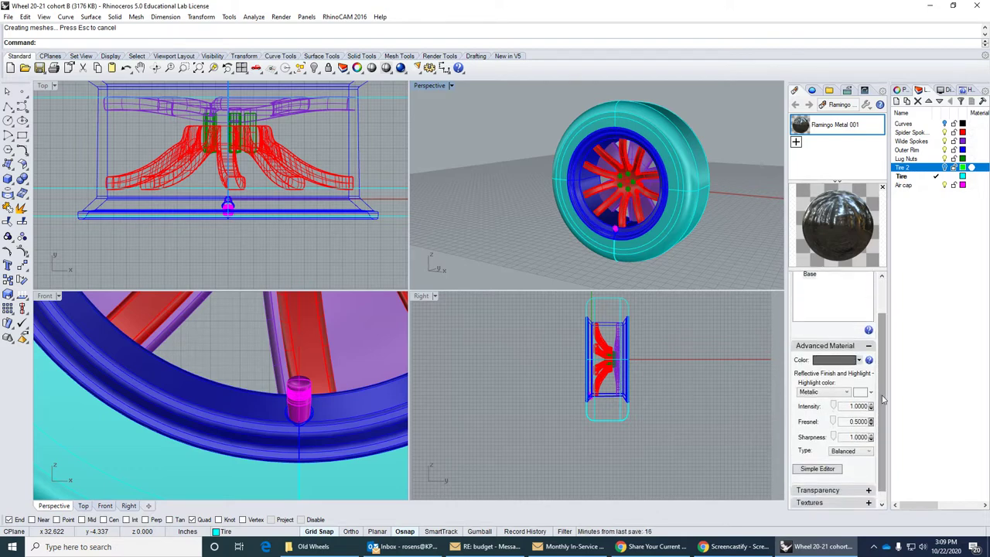
pyautogui.moveTo(786, 367); pyautogui.dragTo(730, 366)
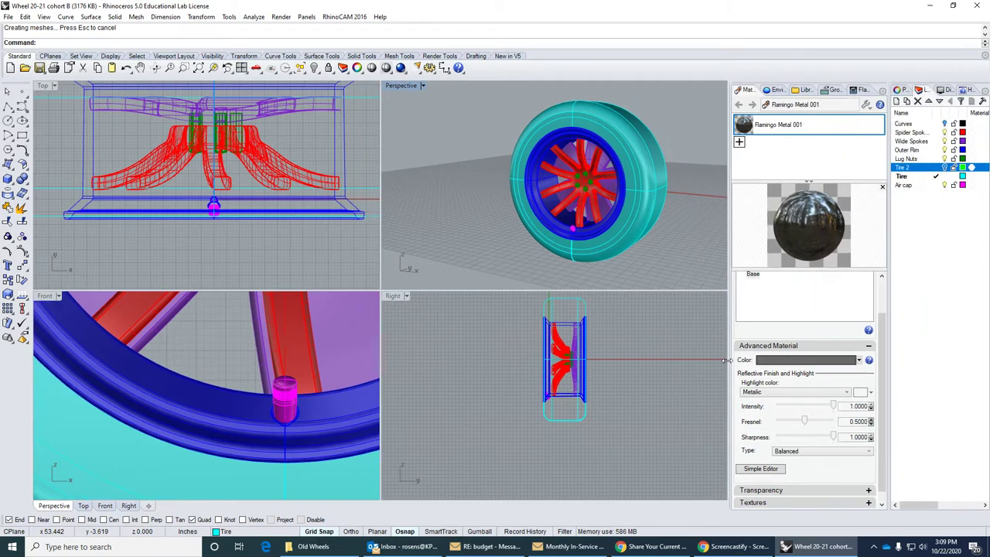
pyautogui.doubleClick(394, 85)
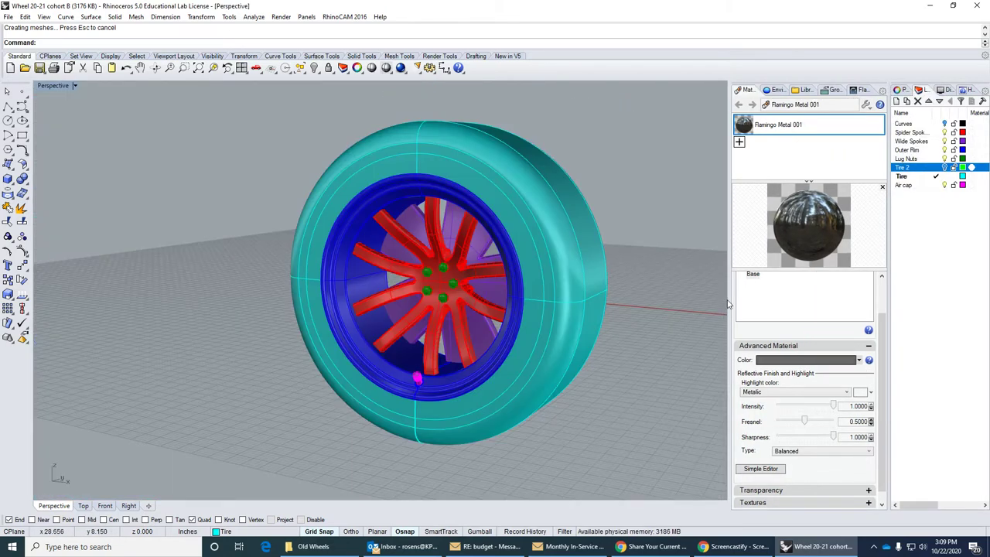
pyautogui.moveTo(733, 300); pyautogui.dragTo(714, 302)
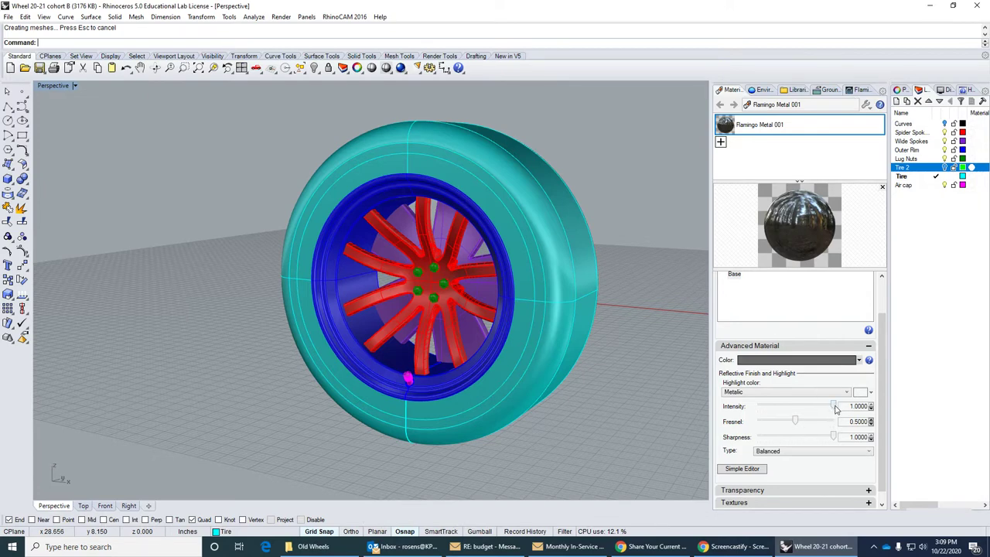
# Set the metal's highlight intensity to 0.8643 and sharpness to 0.7014
pyautogui.moveTo(835, 410); pyautogui.dragTo(825, 410)
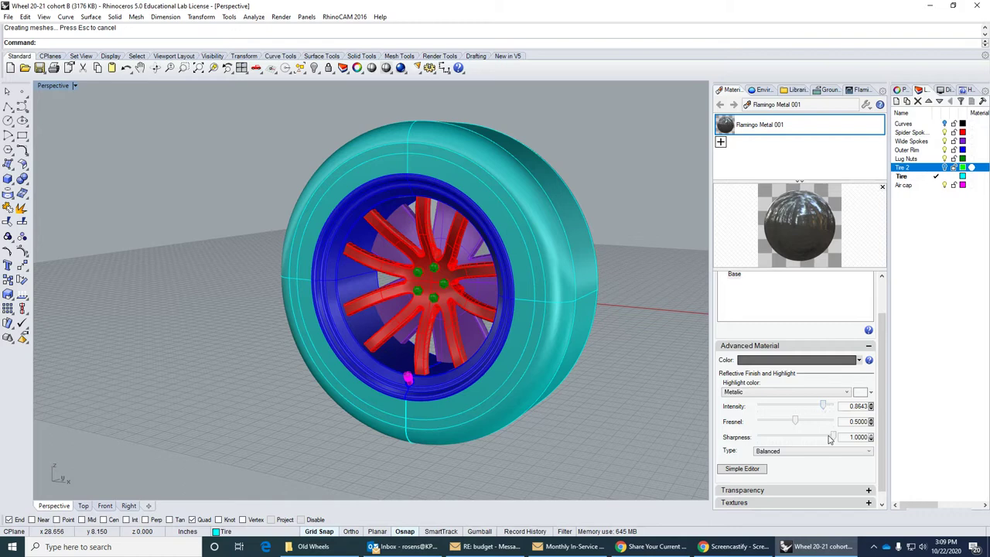
pyautogui.moveTo(832, 439); pyautogui.dragTo(812, 438)
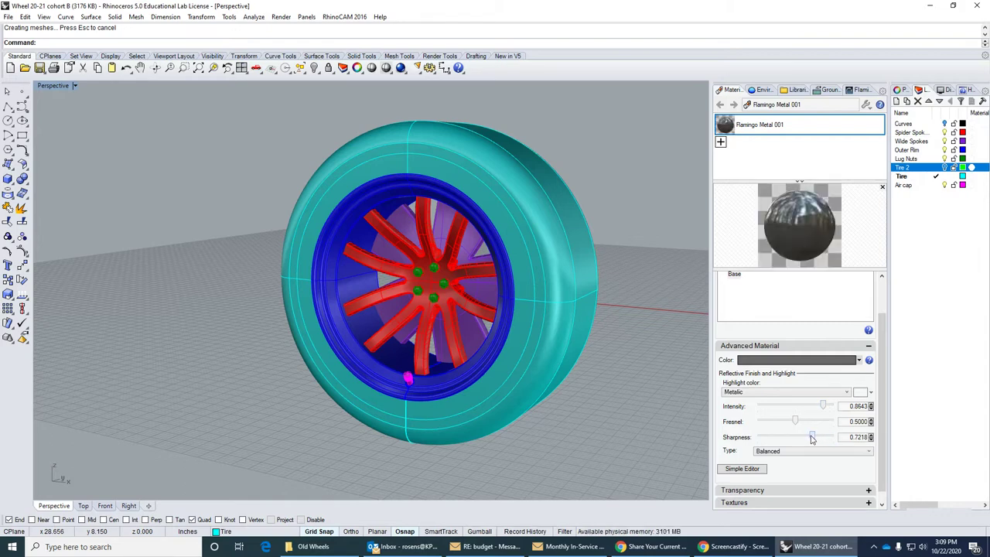
pyautogui.moveTo(812, 438); pyautogui.dragTo(804, 439)
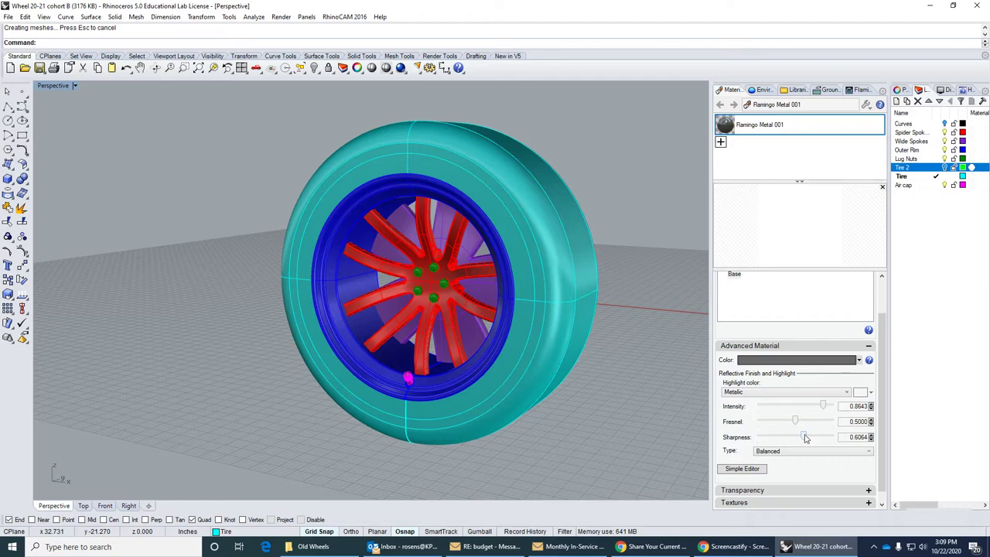
pyautogui.moveTo(805, 438); pyautogui.dragTo(811, 437)
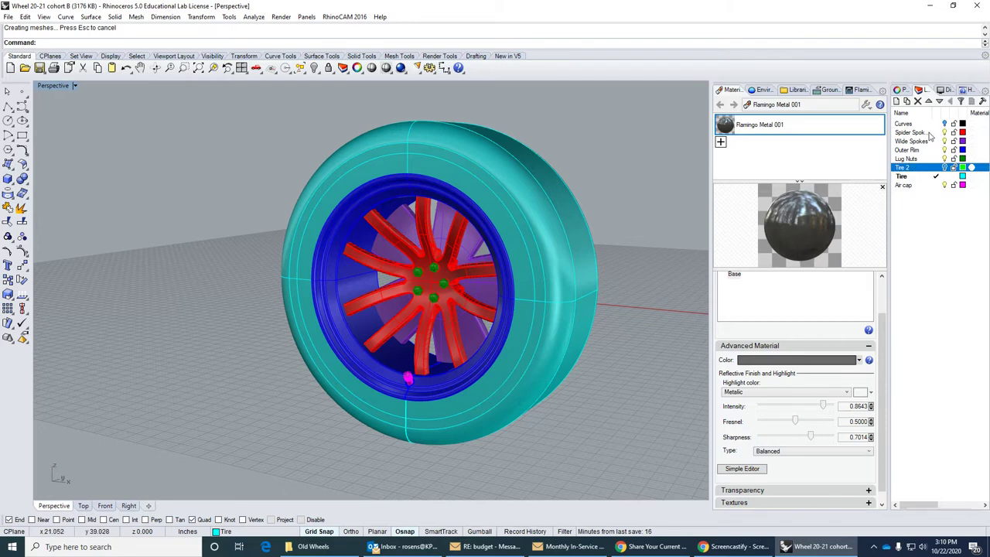
# Assign Flamingo Metal 001 to the Spider Spoke, Wide Spokes and Outer Rim layers
pyautogui.rightClick(757, 129)
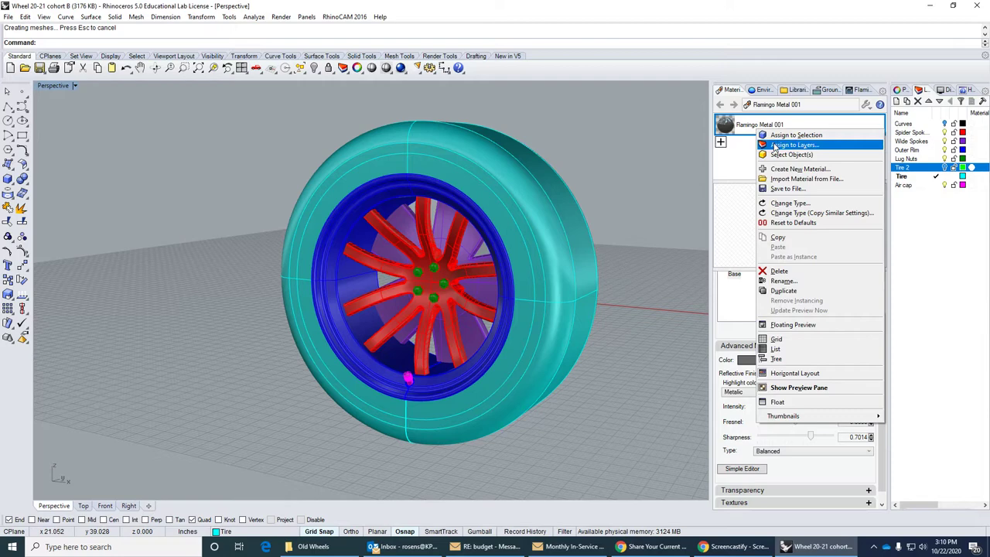
pyautogui.click(775, 145)
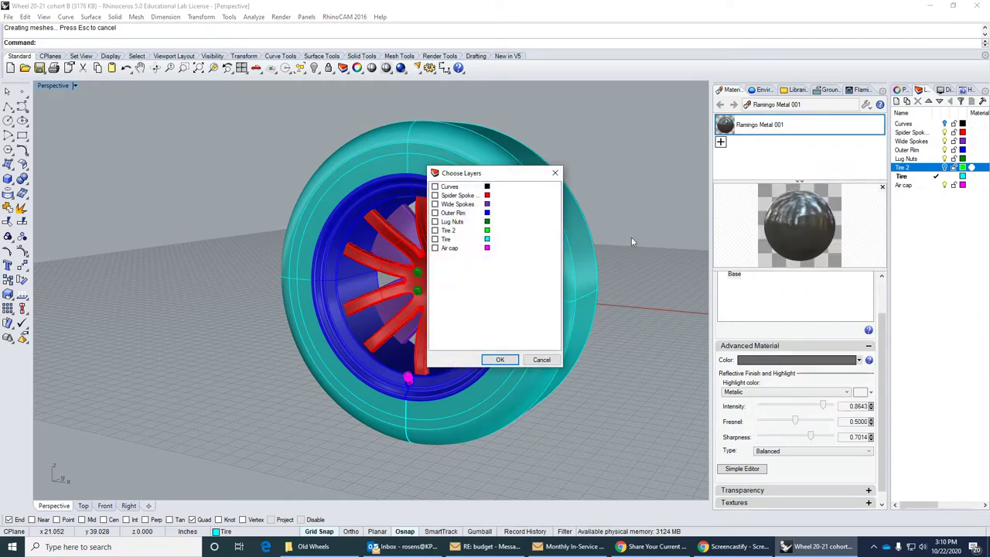
pyautogui.click(435, 196)
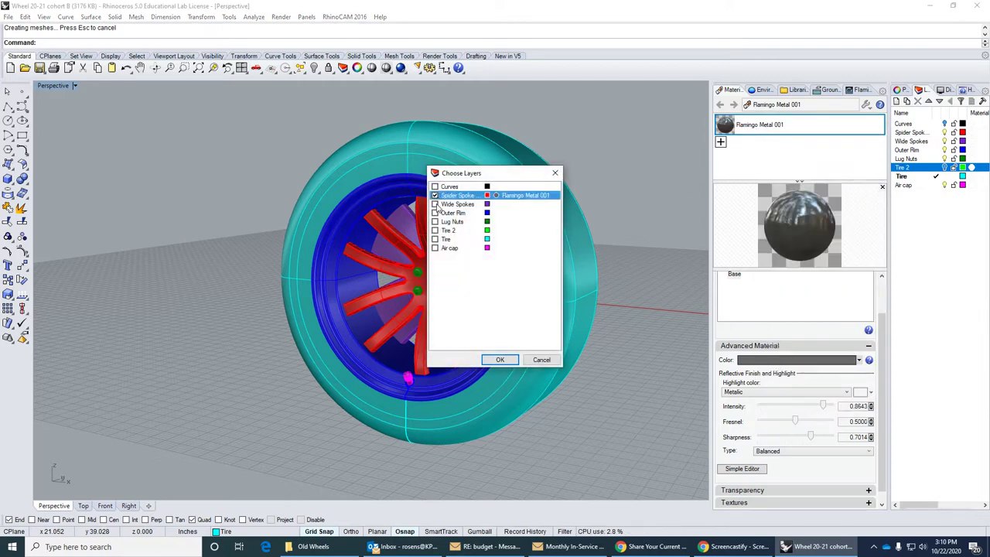
pyautogui.click(435, 204)
pyautogui.click(435, 213)
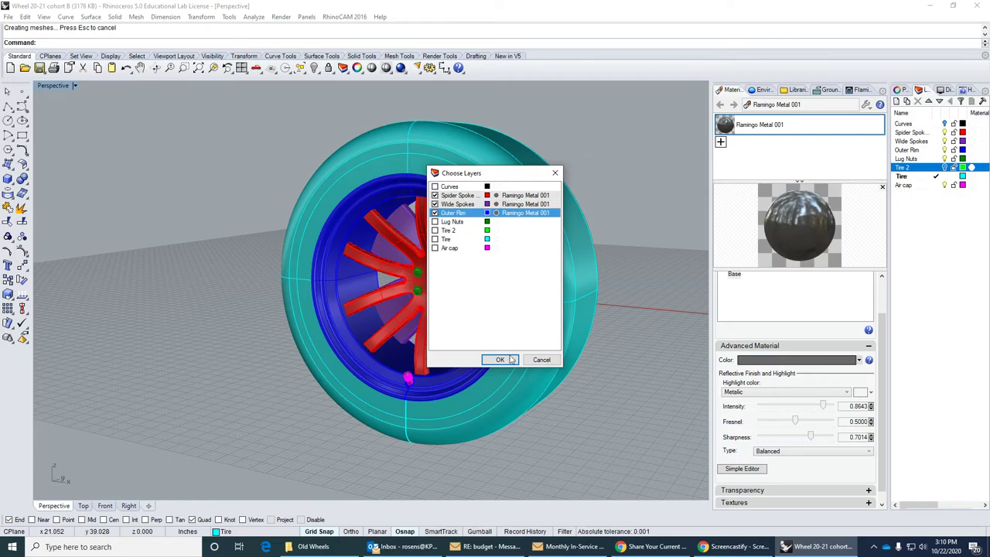
pyautogui.click(500, 359)
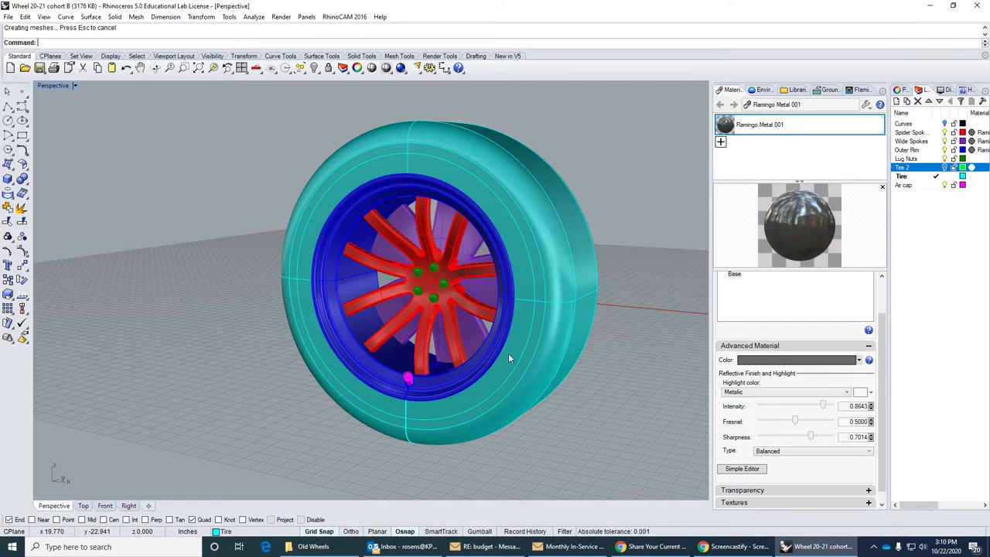
# Switch the Perspective view to Rendered display mode
pyautogui.click(37, 89)
pyautogui.click(64, 134)
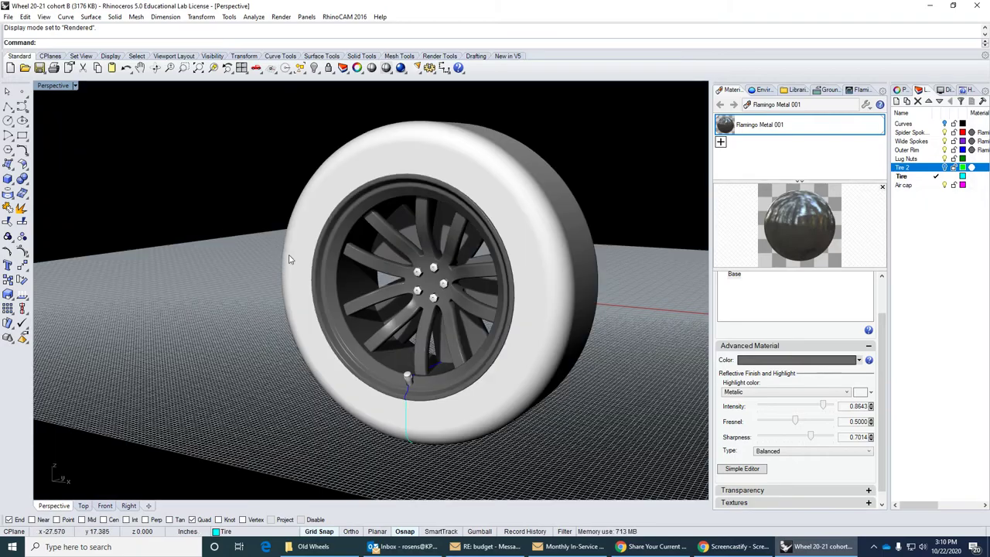
pyautogui.moveTo(286, 261)
pyautogui.mouseDown(button='right')
pyautogui.moveTo(266, 261)
pyautogui.moveTo(300, 263)
pyautogui.mouseUp(button='right')
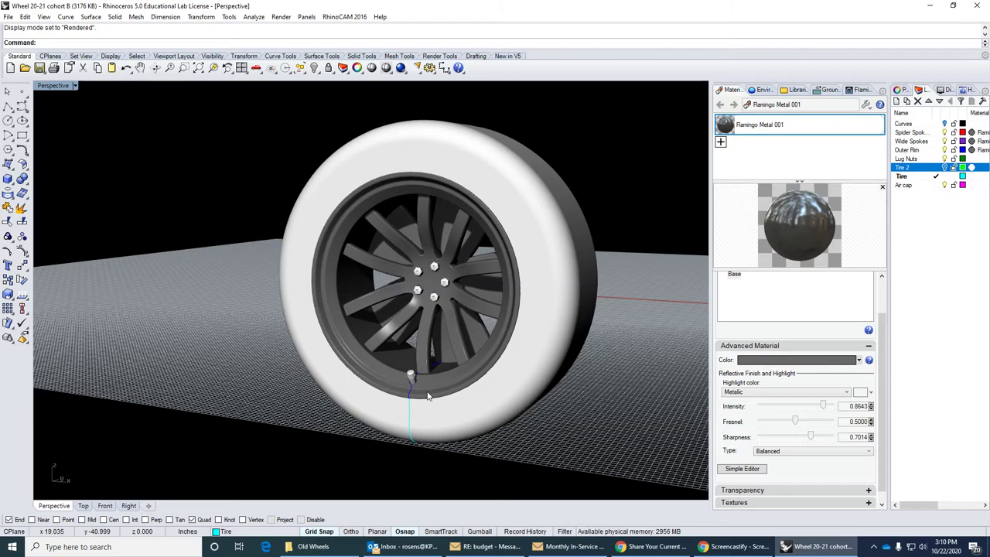
pyautogui.scroll(10, 408, 385)
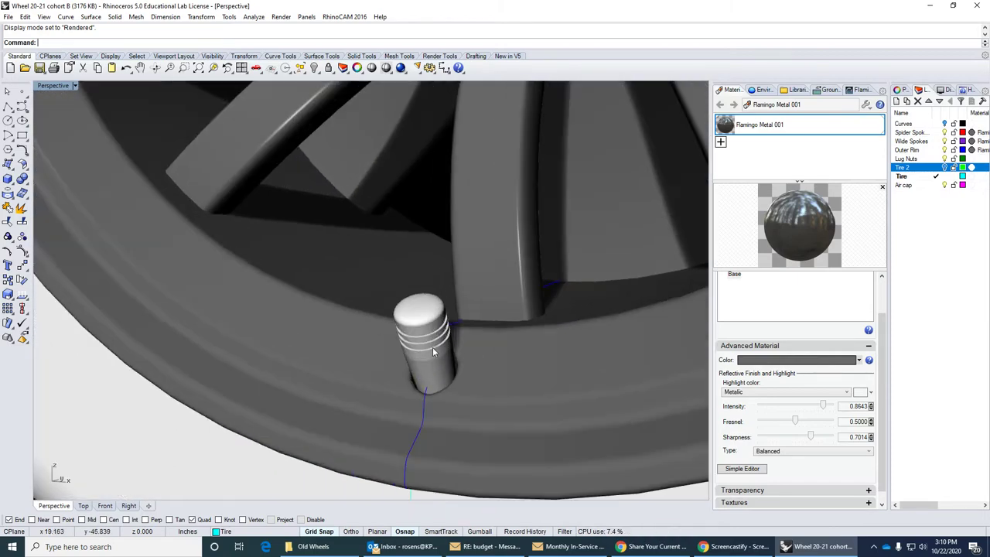
pyautogui.scroll(-10, 434, 341)
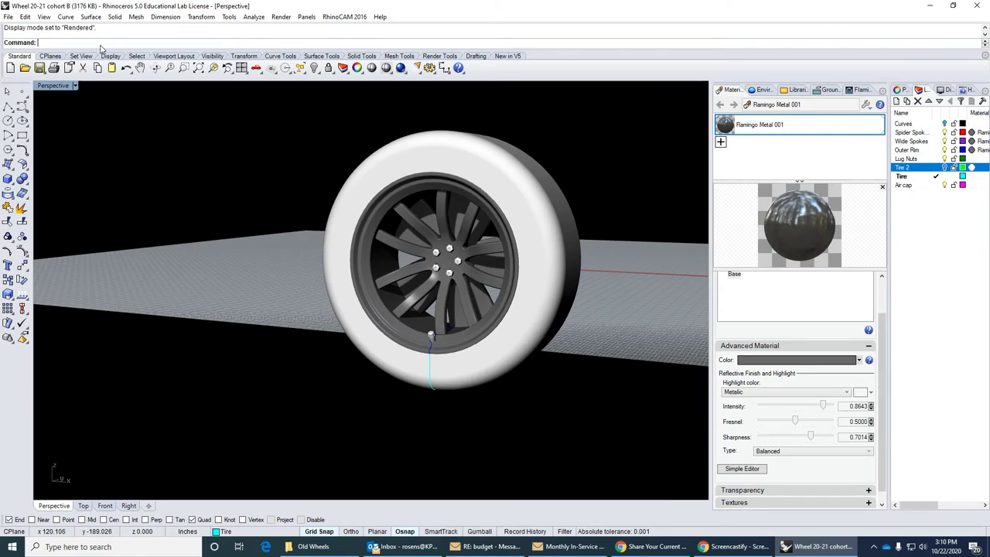
# Select the two loose curves with SelCrv and move them to another layer in Properties
pyautogui.write('elCrv')
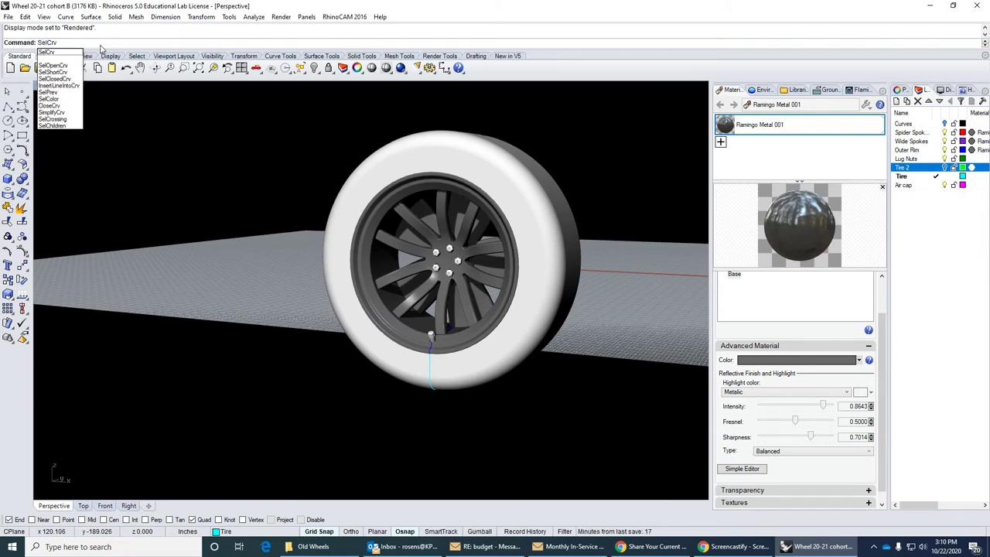
pyautogui.press('Return')
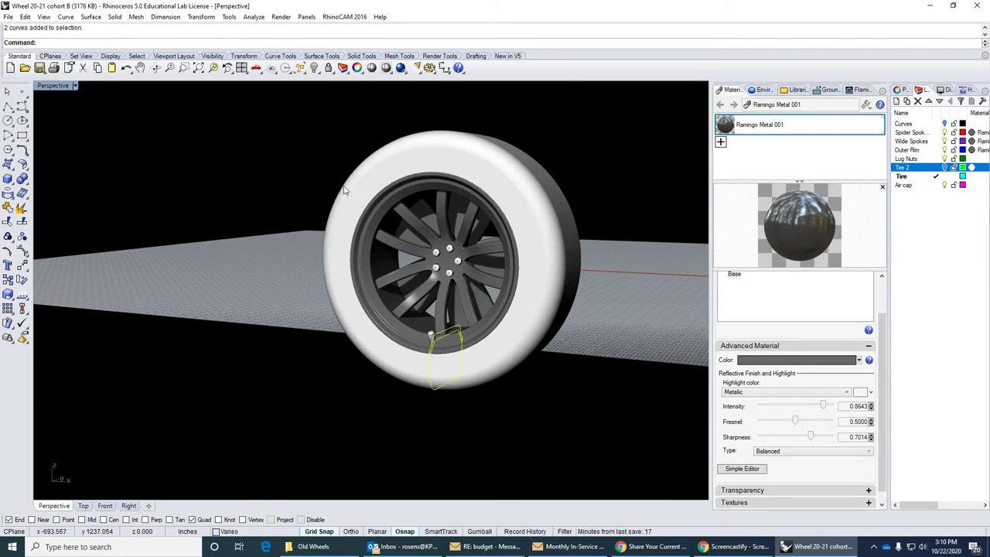
pyautogui.click(900, 90)
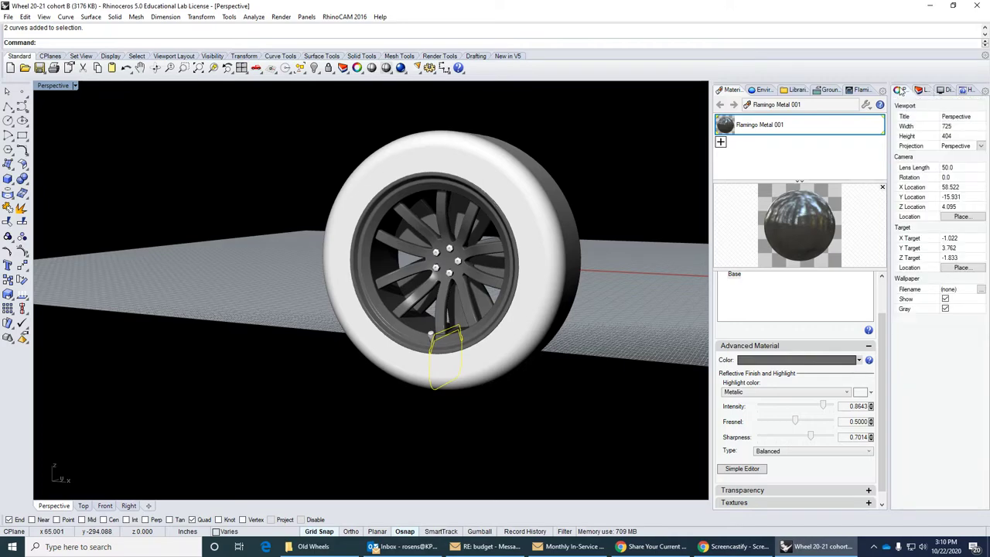
pyautogui.click(980, 153)
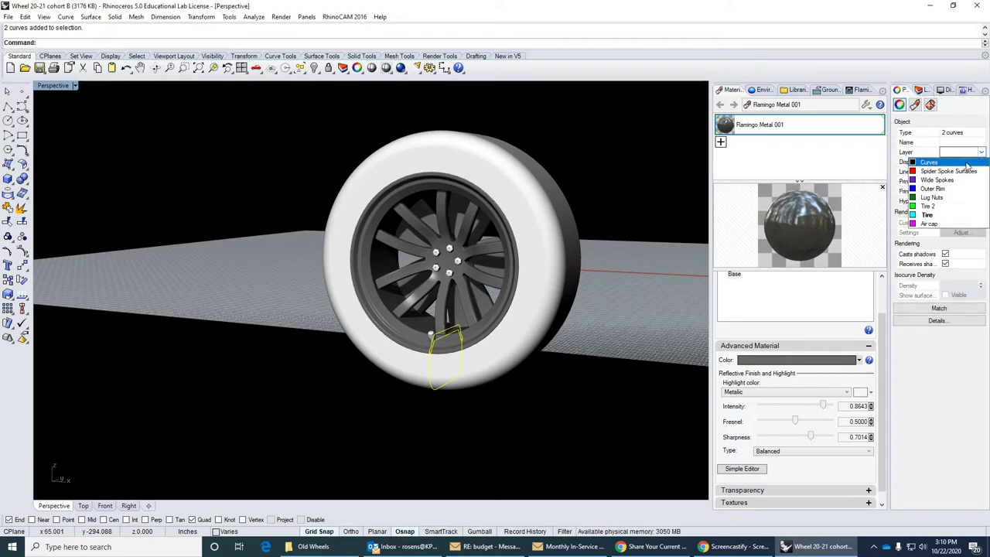
pyautogui.click(959, 155)
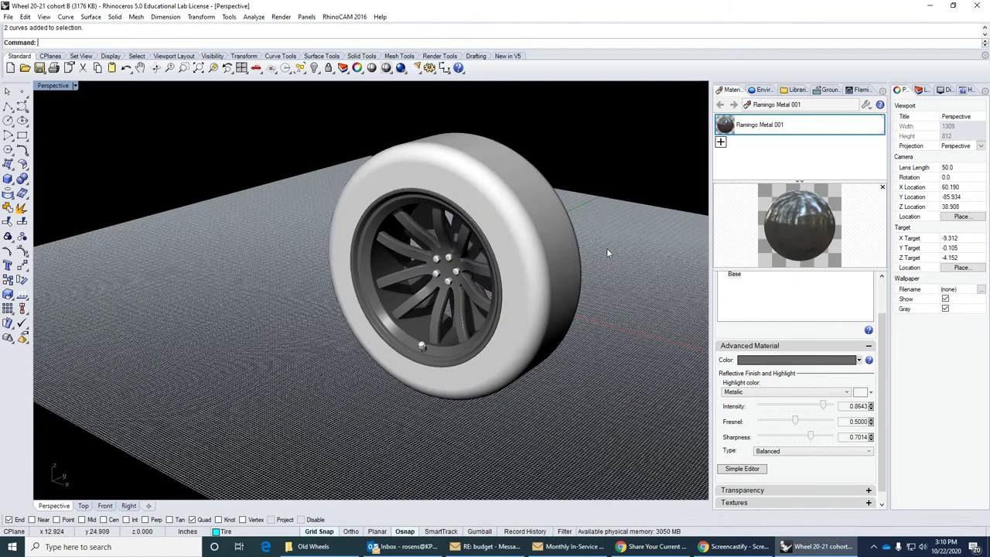
# Start renaming the Flamingo Metal 001 material to Grey Metal
pyautogui.scroll(6, 421, 350)
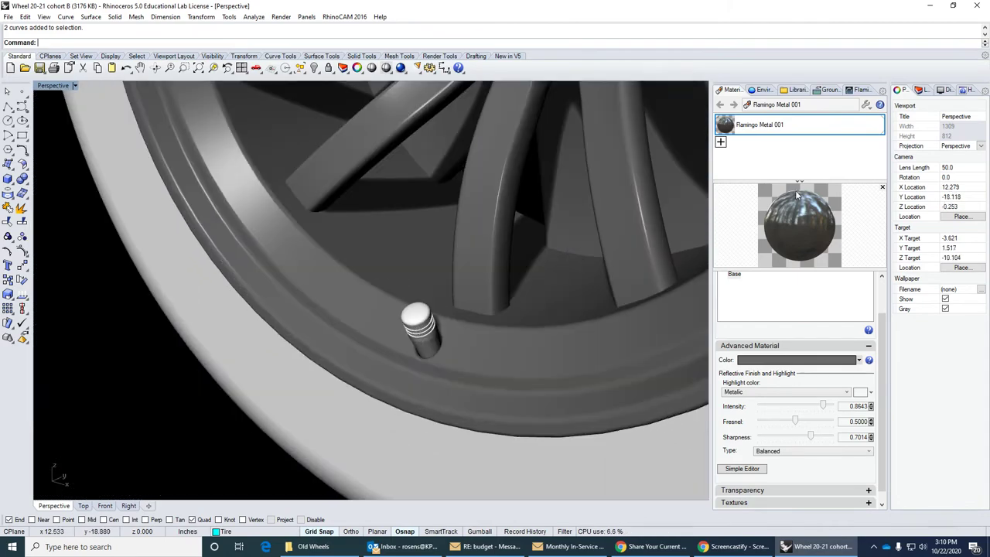
pyautogui.click(777, 129)
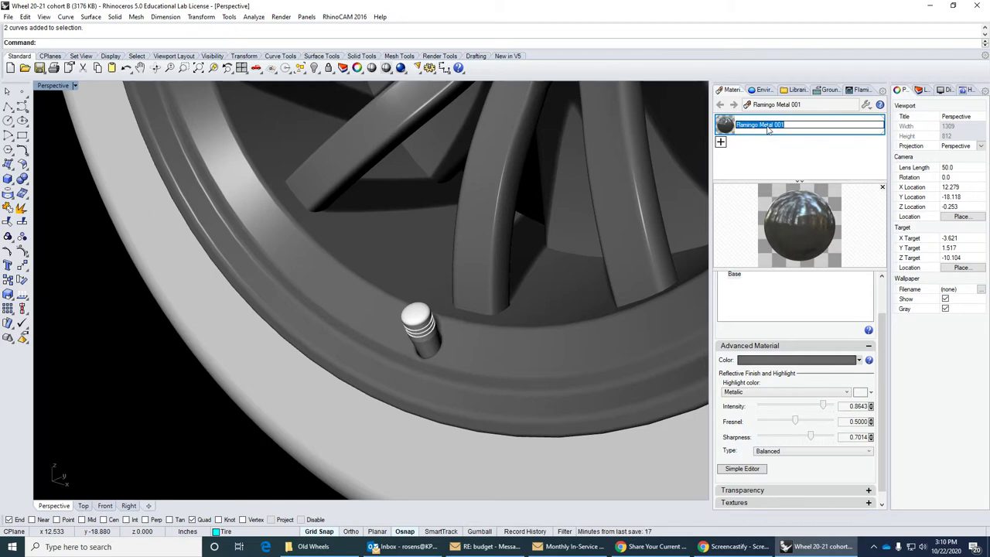
pyautogui.write('Grey Metal')
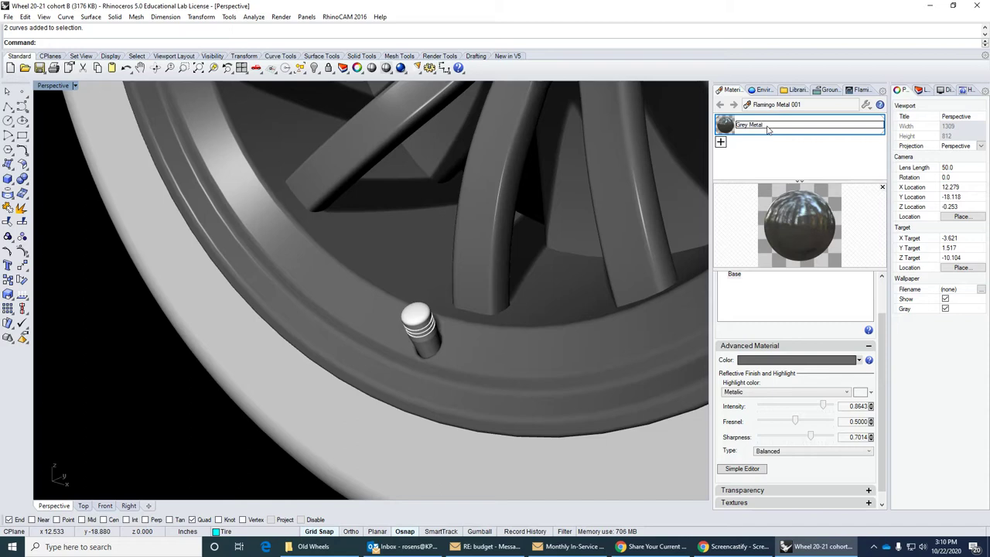
# Confirm the Grey Metal name and add a new Flamingo Solid Color material
pyautogui.press('Return')
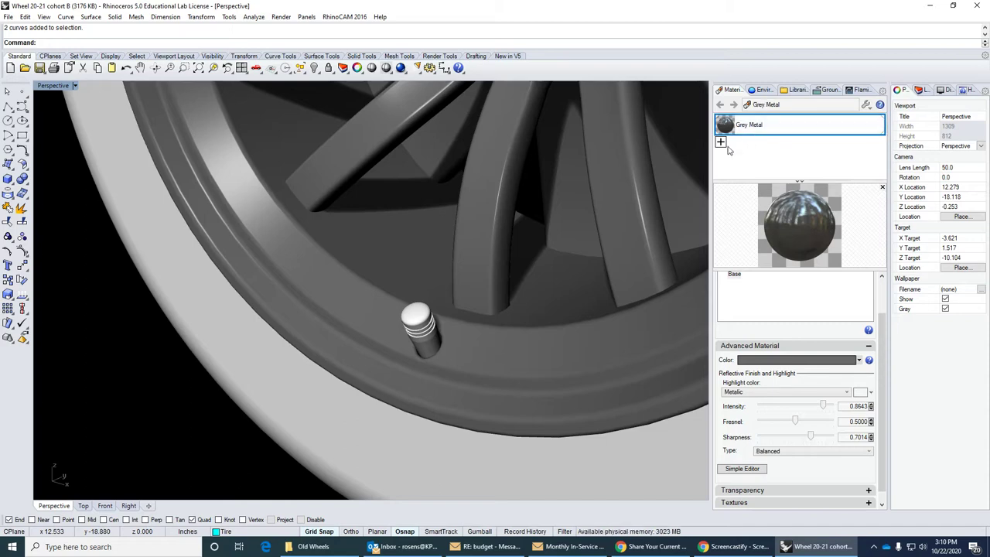
pyautogui.click(719, 142)
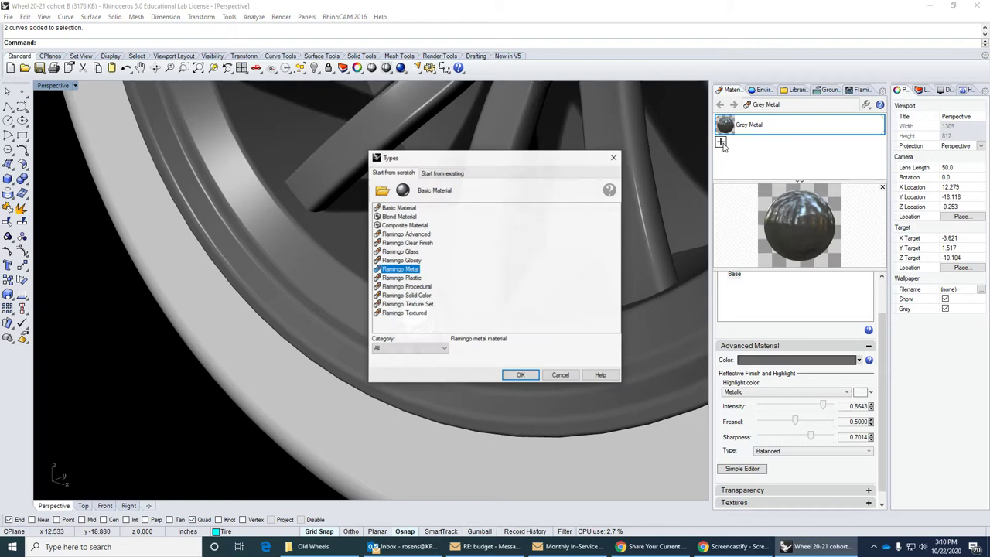
pyautogui.click(403, 295)
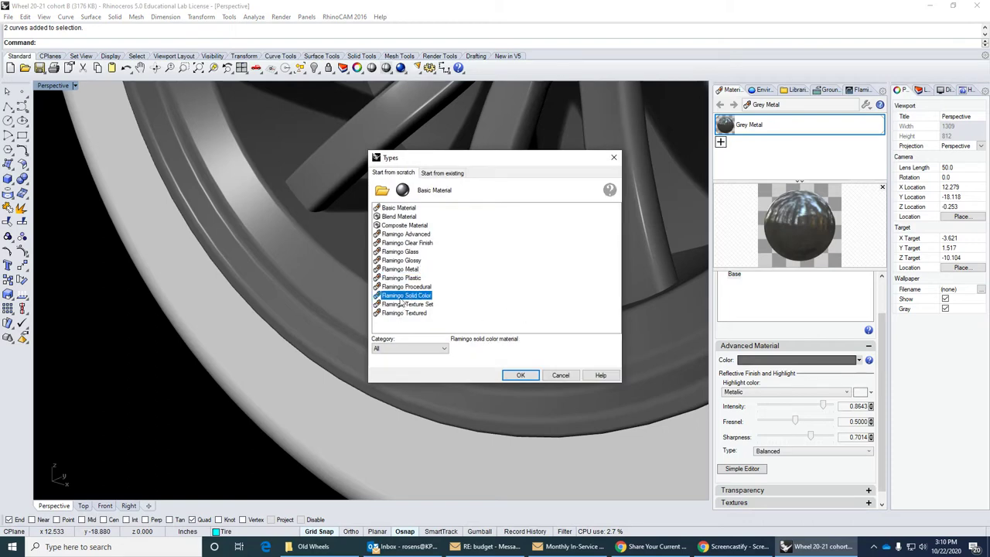
pyautogui.click(520, 376)
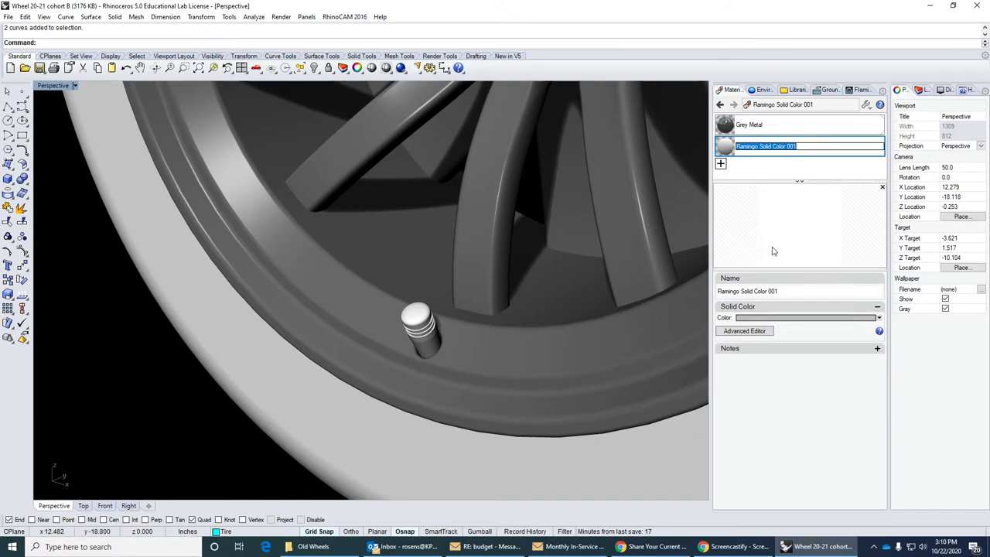
# Set the solid colour material to black and show its advanced settings
pyautogui.click(783, 318)
pyautogui.click(402, 214)
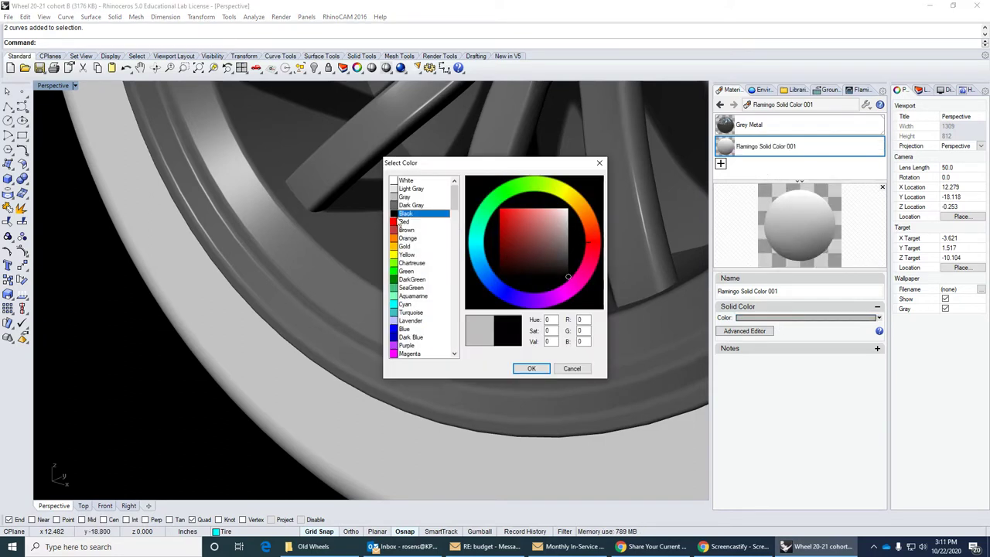
pyautogui.click(531, 368)
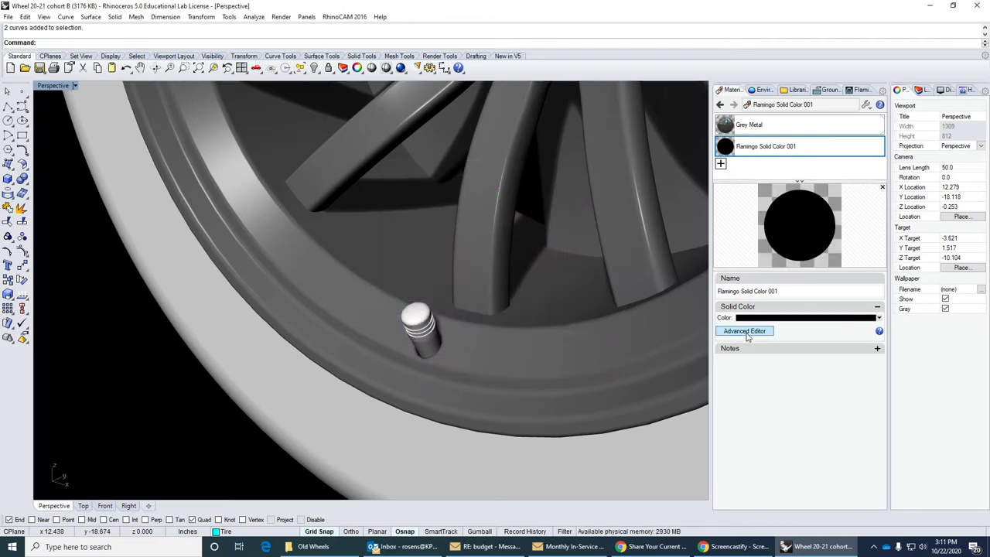
pyautogui.click(747, 333)
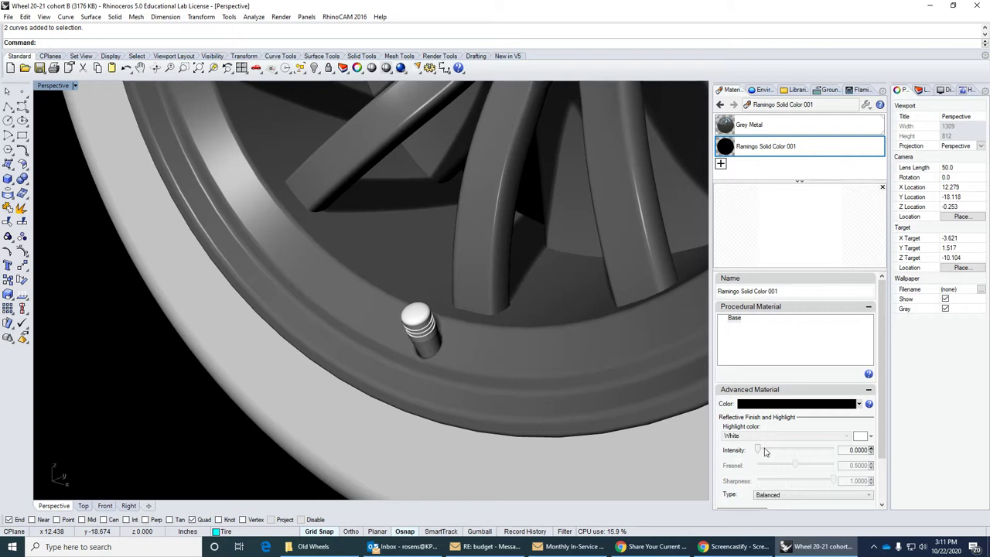
# Set the black material's highlight intensity to 0.6583
pyautogui.moveTo(759, 453); pyautogui.dragTo(817, 452)
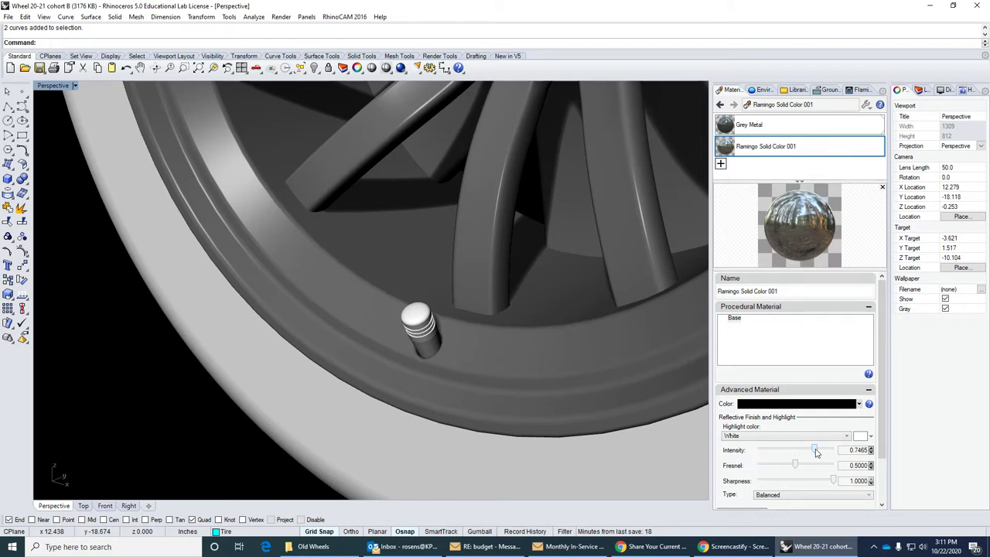
pyautogui.moveTo(816, 453); pyautogui.dragTo(808, 452)
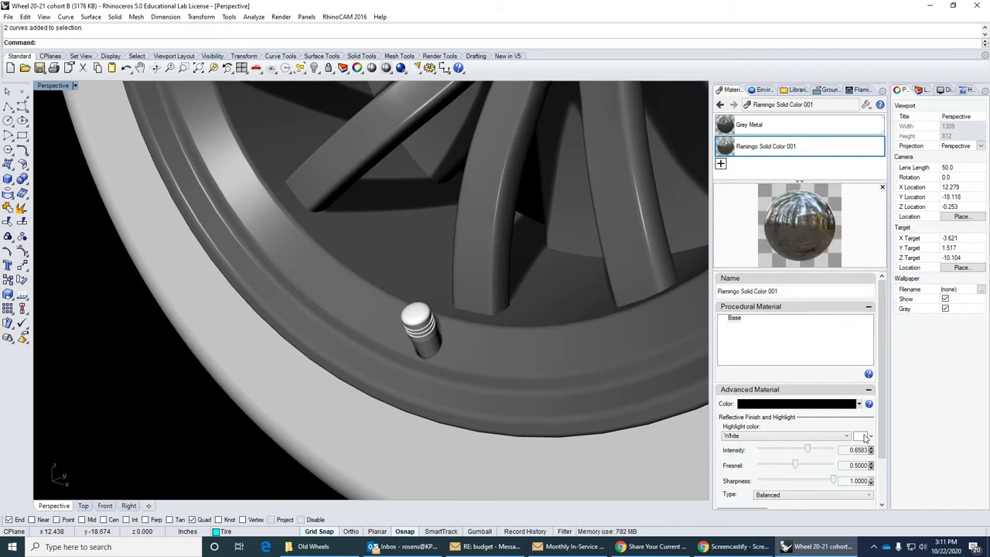
pyautogui.moveTo(832, 480); pyautogui.dragTo(806, 482)
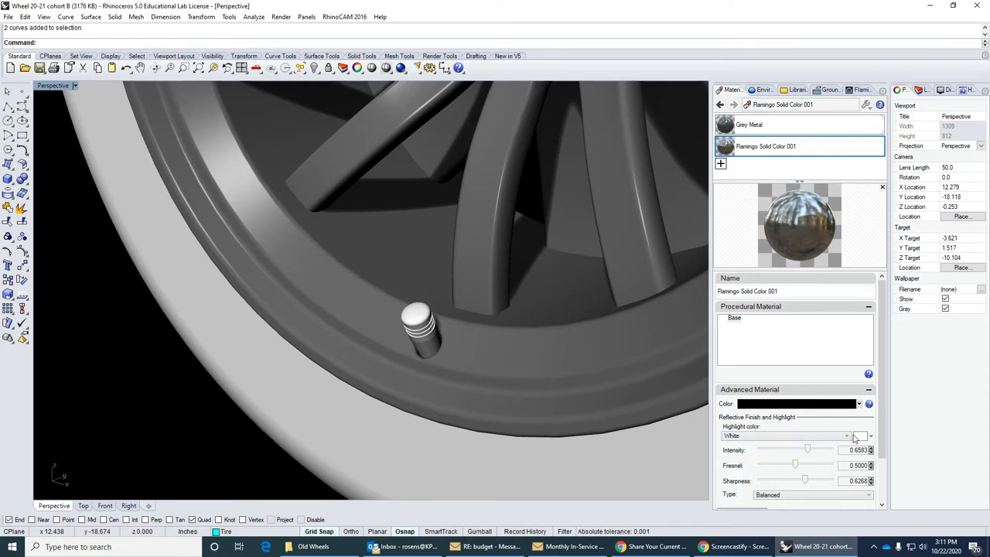
# Give the highlight a custom purple colour and sharpness 0.8303
pyautogui.click(851, 438)
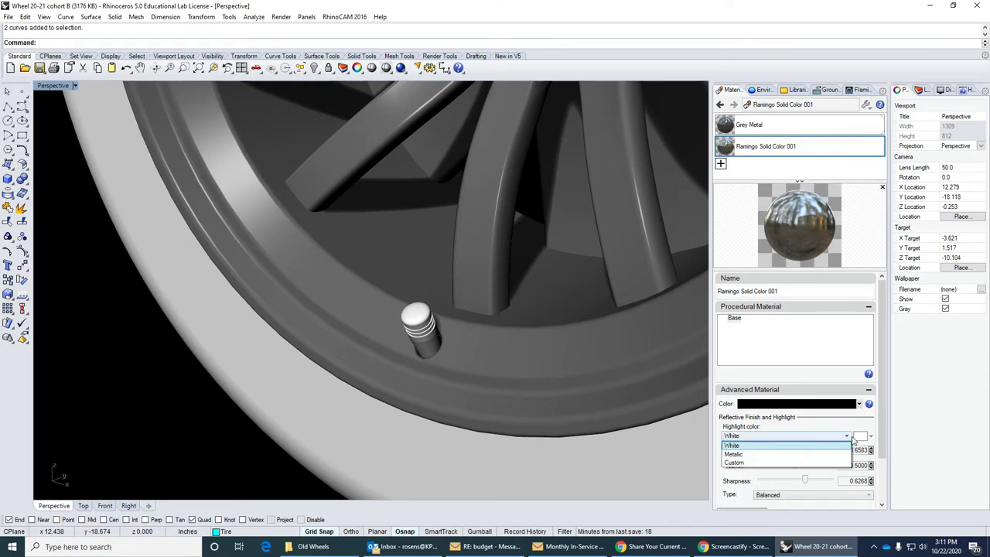
pyautogui.click(861, 439)
pyautogui.click(850, 437)
pyautogui.click(836, 462)
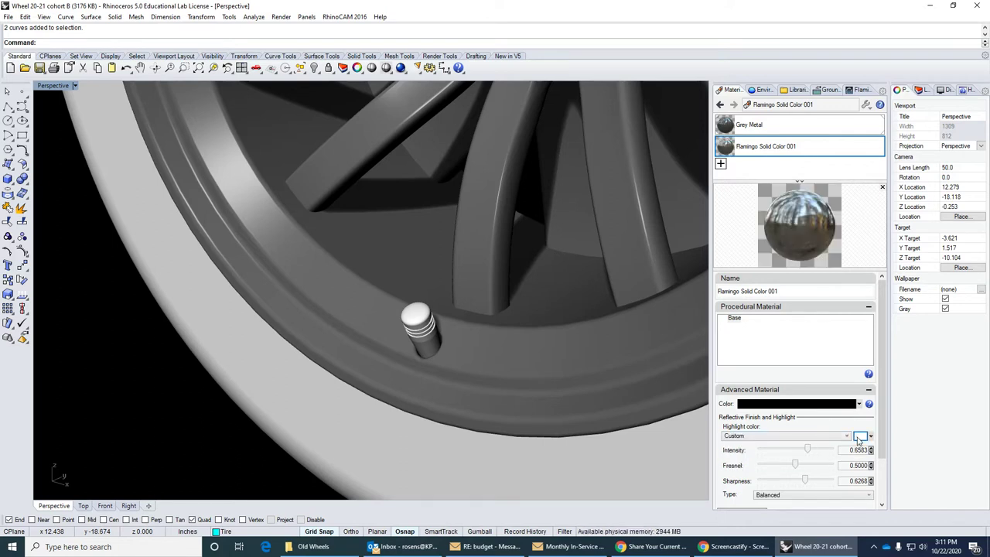
pyautogui.click(860, 437)
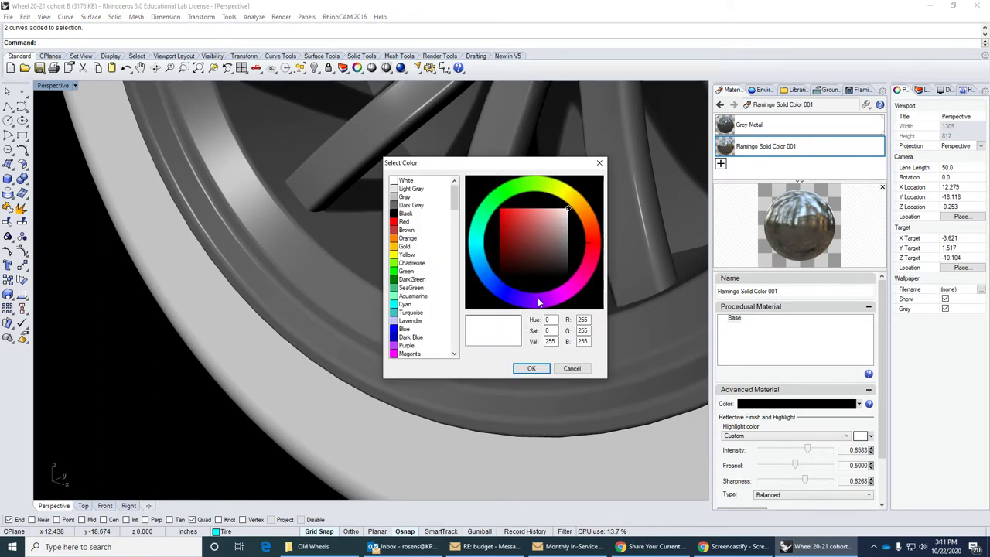
pyautogui.click(538, 301)
pyautogui.click(531, 368)
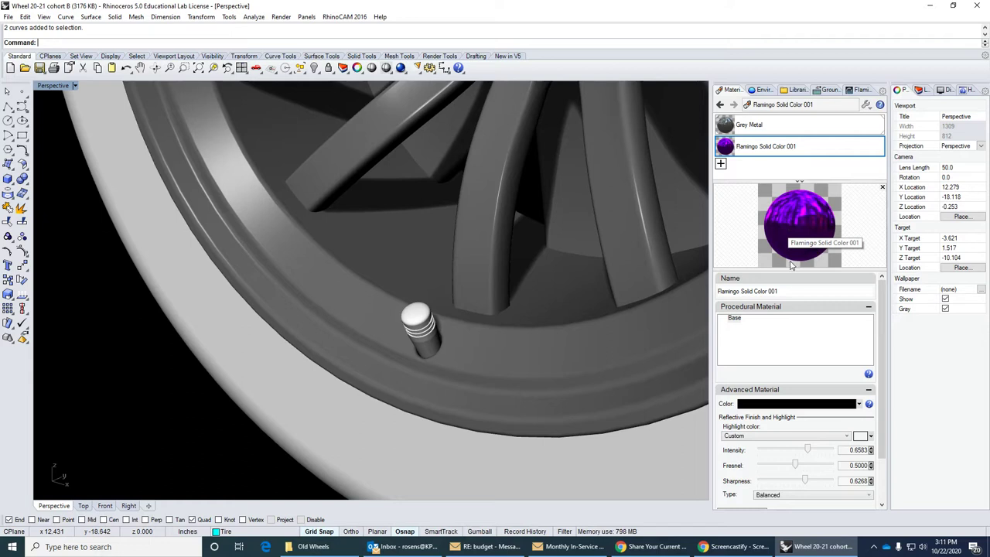
pyautogui.moveTo(805, 482); pyautogui.dragTo(815, 482)
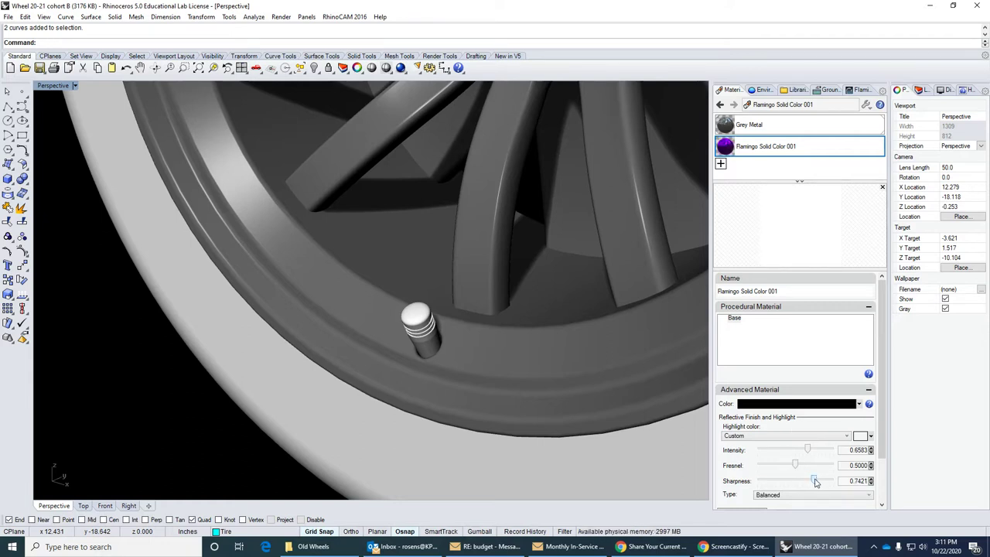
pyautogui.moveTo(815, 482); pyautogui.dragTo(822, 483)
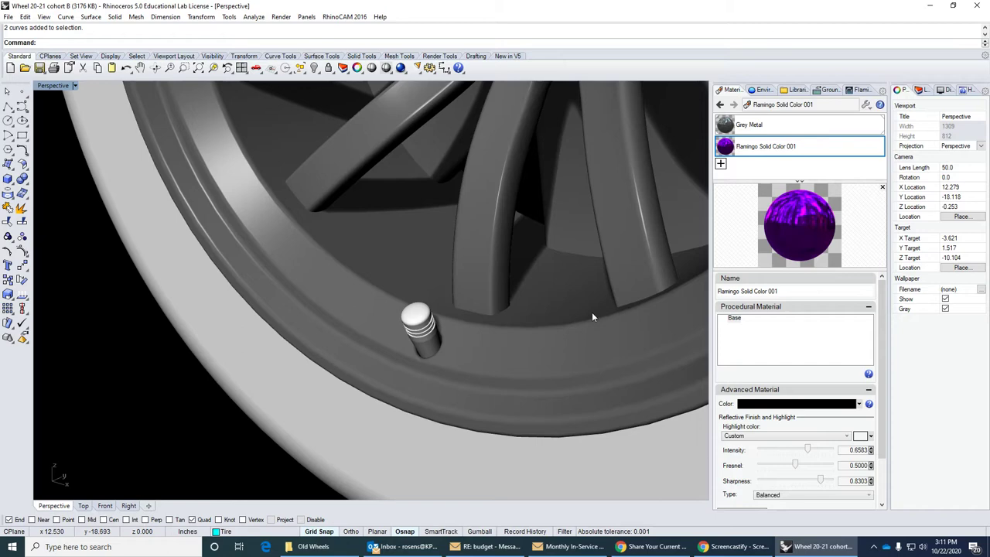
# Assign Flamingo Solid Color 001 to the Air cap layer
pyautogui.rightClick(730, 150)
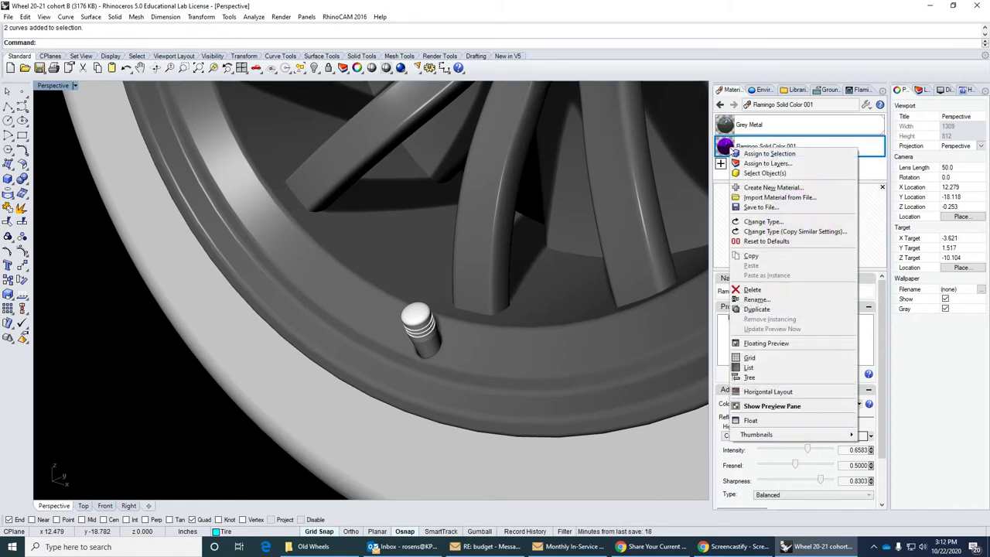
pyautogui.click(762, 163)
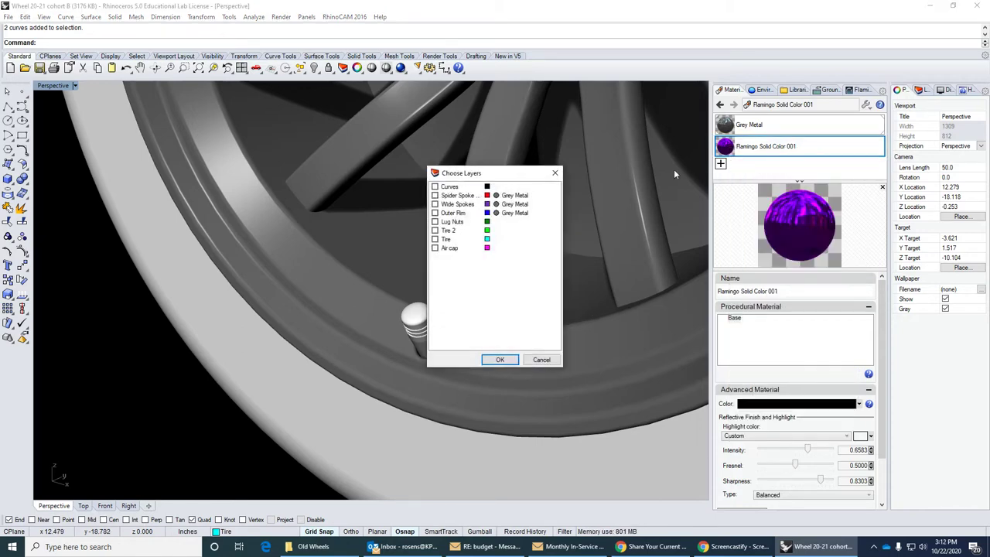
pyautogui.click(434, 247)
pyautogui.click(499, 359)
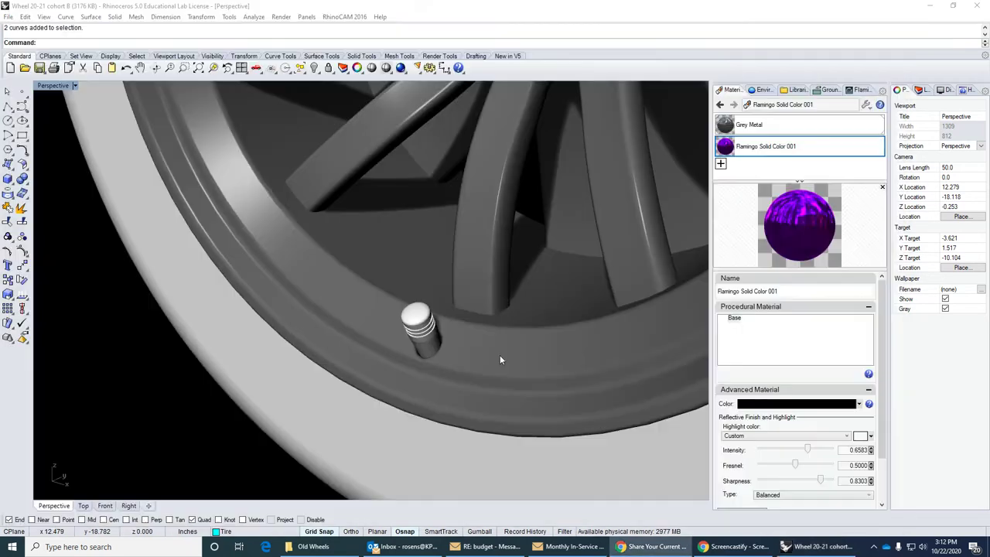
pyautogui.moveTo(450, 337); pyautogui.dragTo(512, 280, button='right')
pyautogui.scroll(-3, 400, 327)
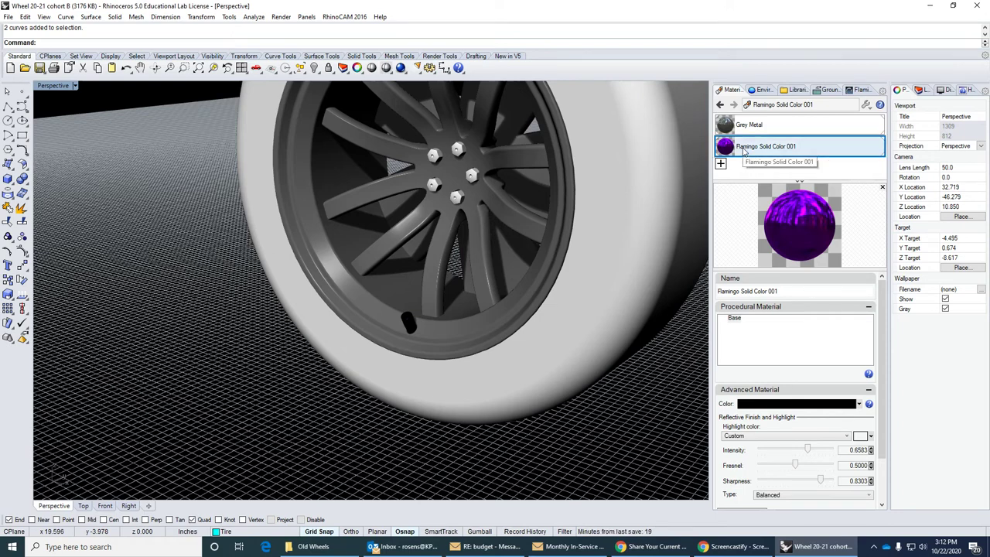
# Assign Flamingo Solid Color 001 to the Lug Nuts layer as well
pyautogui.rightClick(745, 151)
pyautogui.click(780, 163)
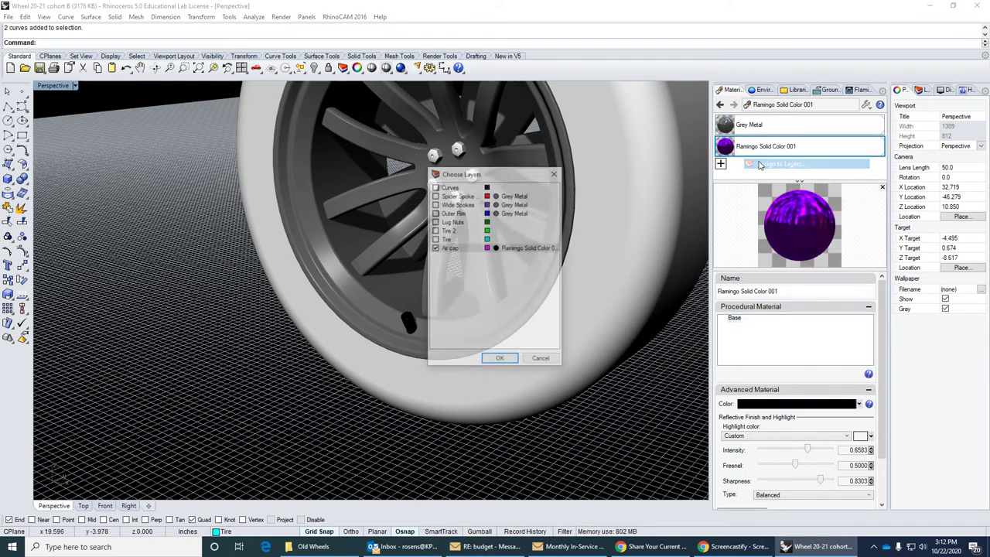
pyautogui.click(449, 222)
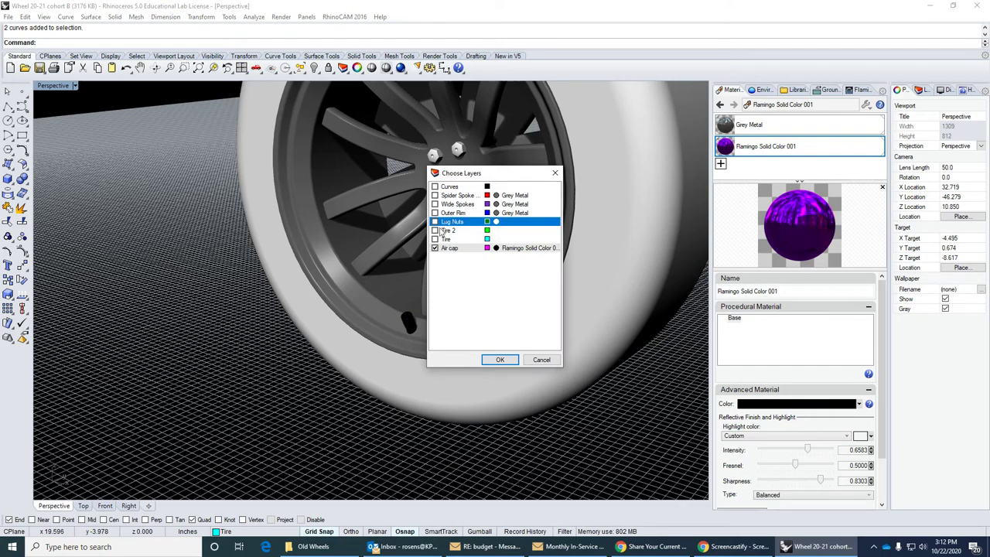
pyautogui.click(435, 222)
pyautogui.click(499, 360)
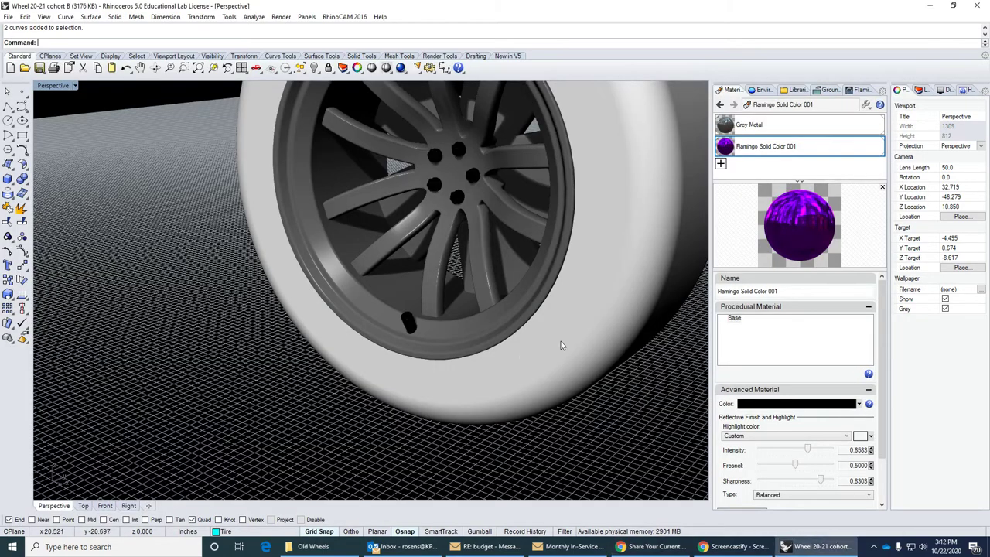
pyautogui.moveTo(541, 324)
pyautogui.mouseDown(button='right')
pyautogui.moveTo(586, 283)
pyautogui.moveTo(524, 283)
pyautogui.moveTo(521, 303)
pyautogui.moveTo(551, 313)
pyautogui.mouseUp(button='right')
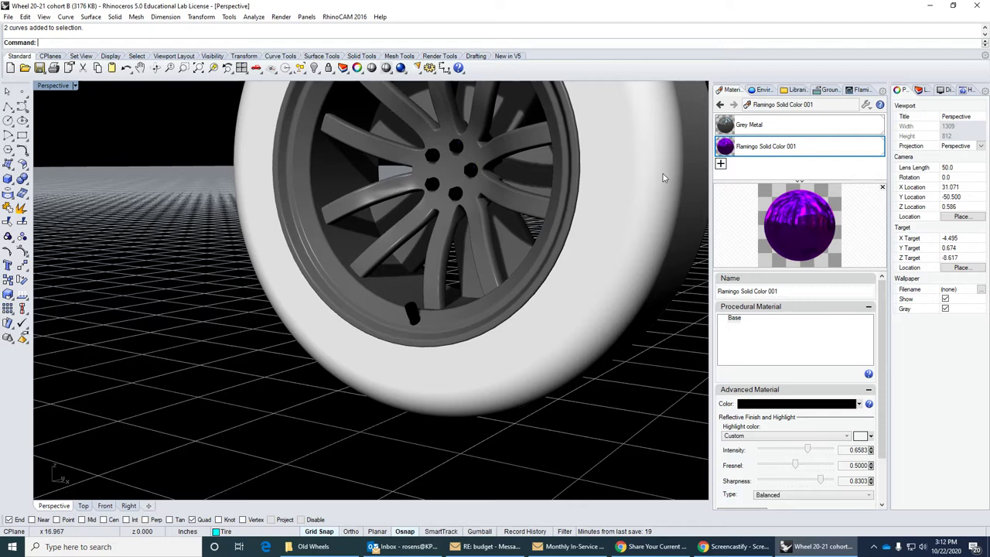
pyautogui.click(720, 166)
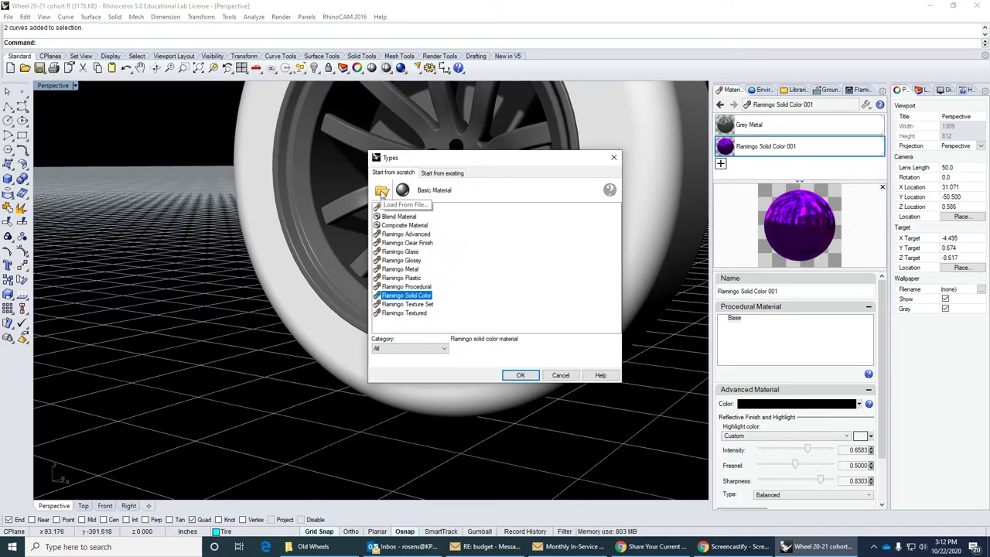
# Load the Black Matte material from the Plastic materials folder
pyautogui.press('Escape')
pyautogui.scroll(2, 388, 202)
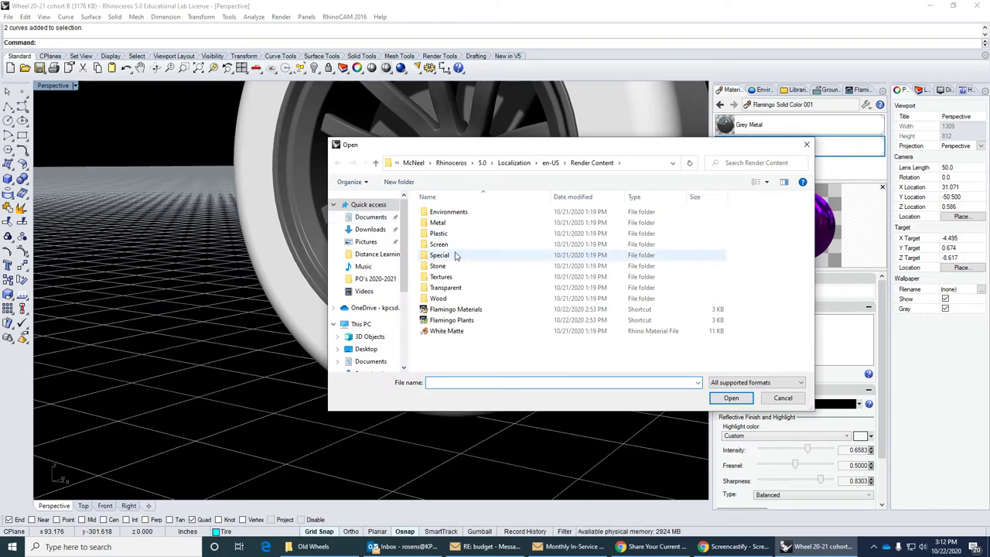
pyautogui.doubleClick(439, 232)
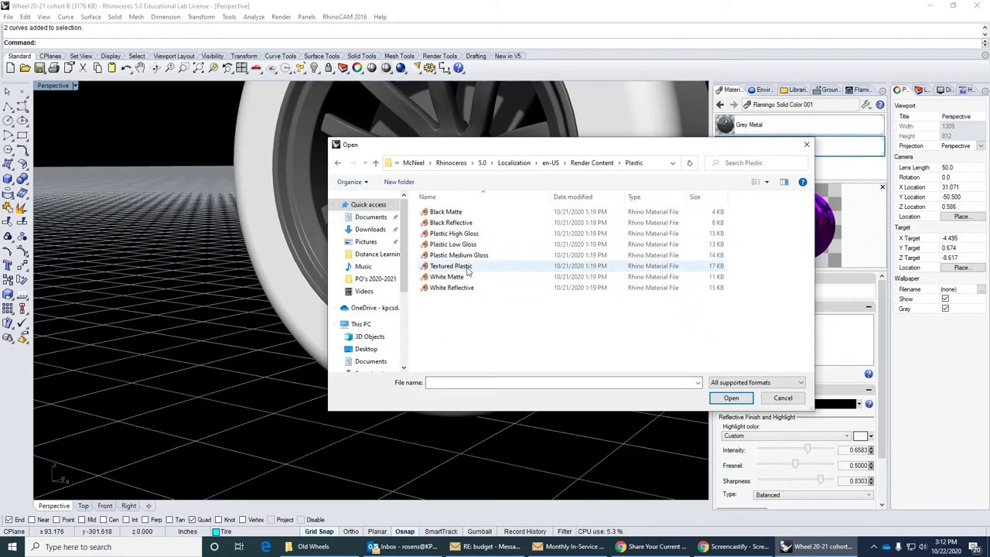
pyautogui.click(765, 183)
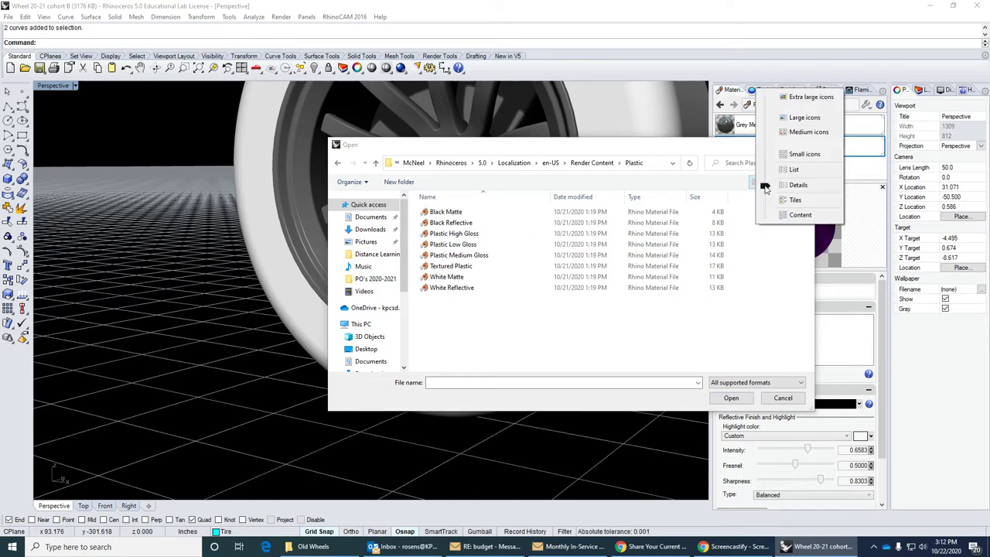
pyautogui.click(803, 118)
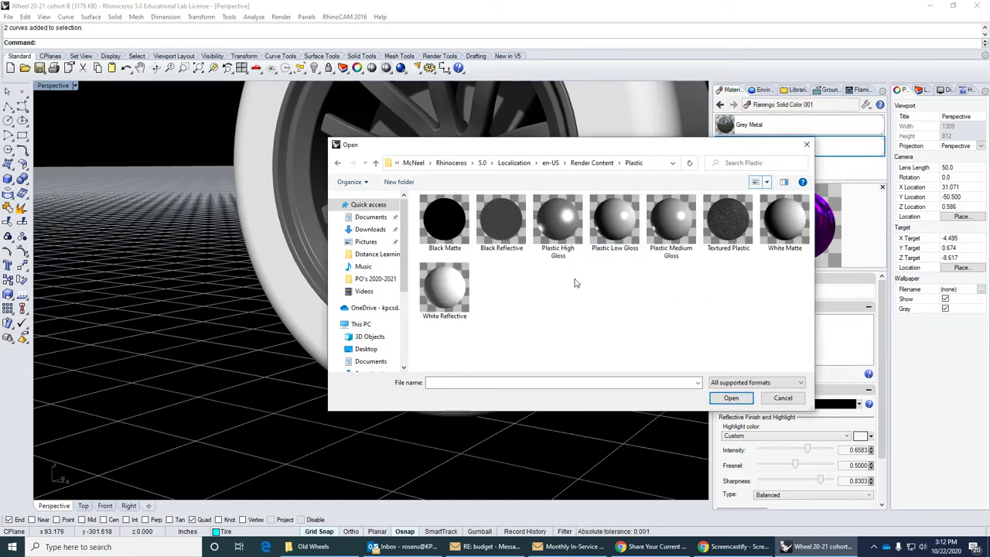
pyautogui.click(439, 227)
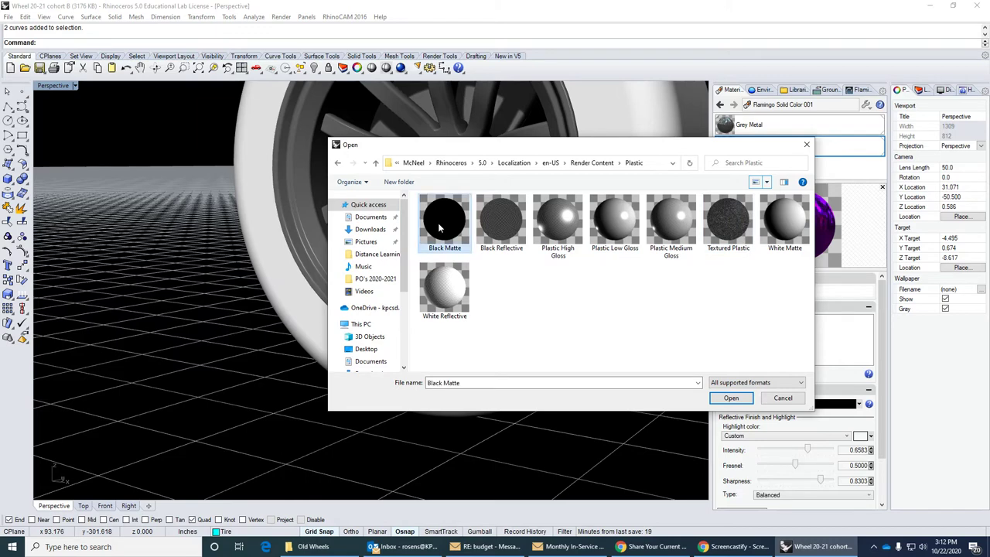
pyautogui.click(730, 397)
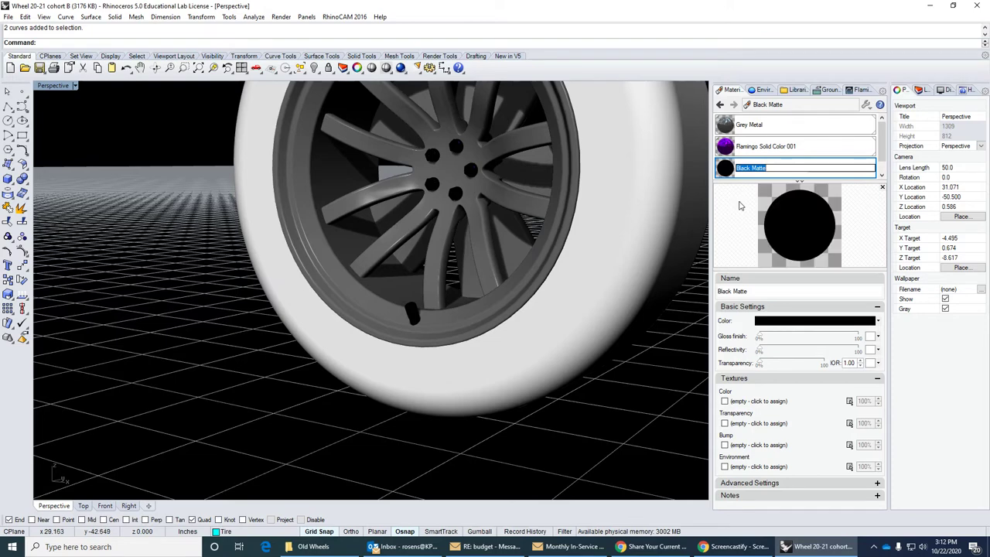
# Assign Black Matte to the Tire layer
pyautogui.rightClick(727, 170)
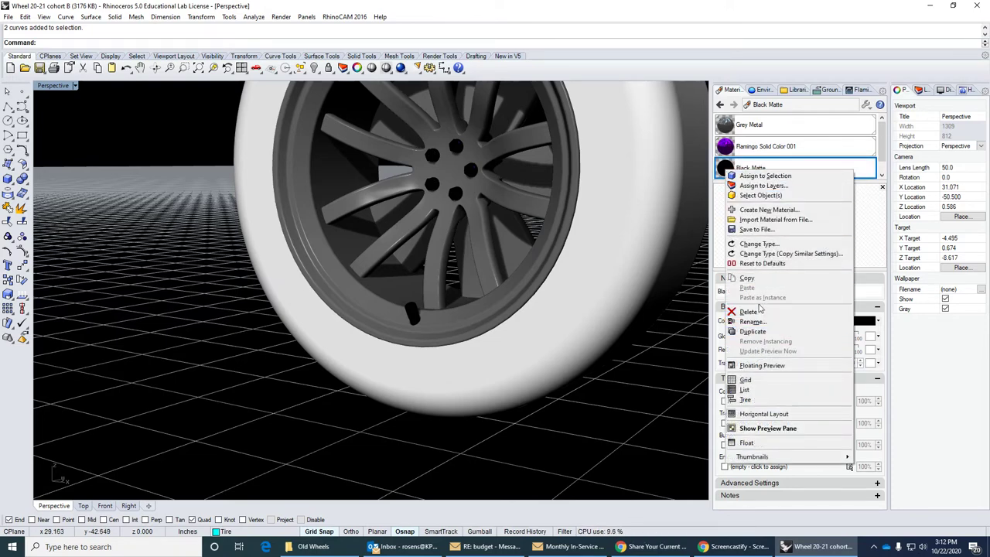
pyautogui.click(763, 186)
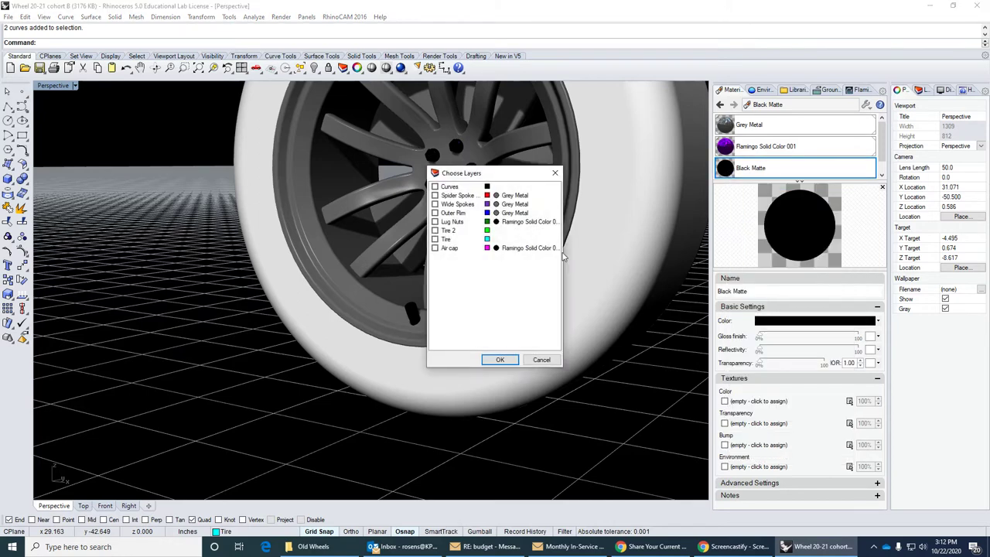
pyautogui.click(440, 239)
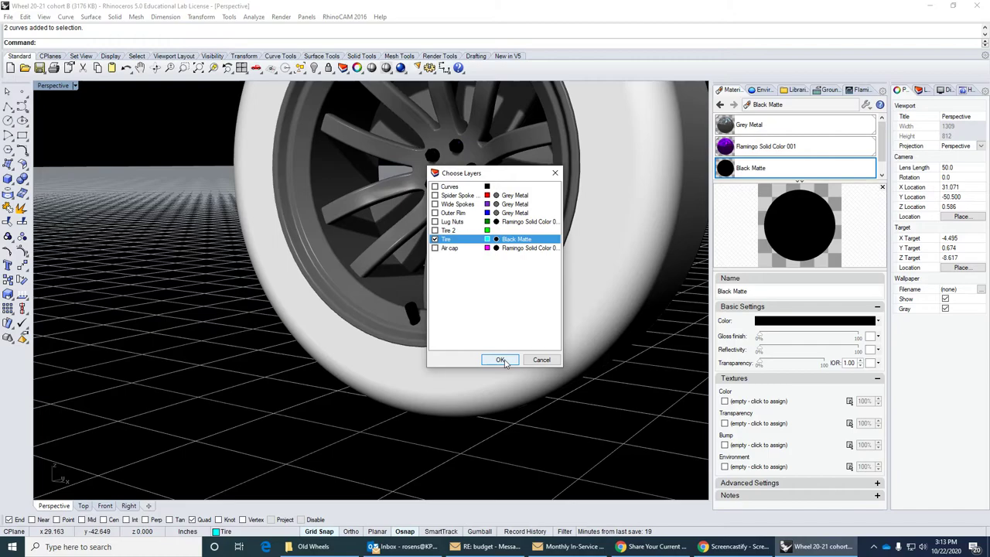
pyautogui.click(503, 360)
pyautogui.scroll(-4, 482, 360)
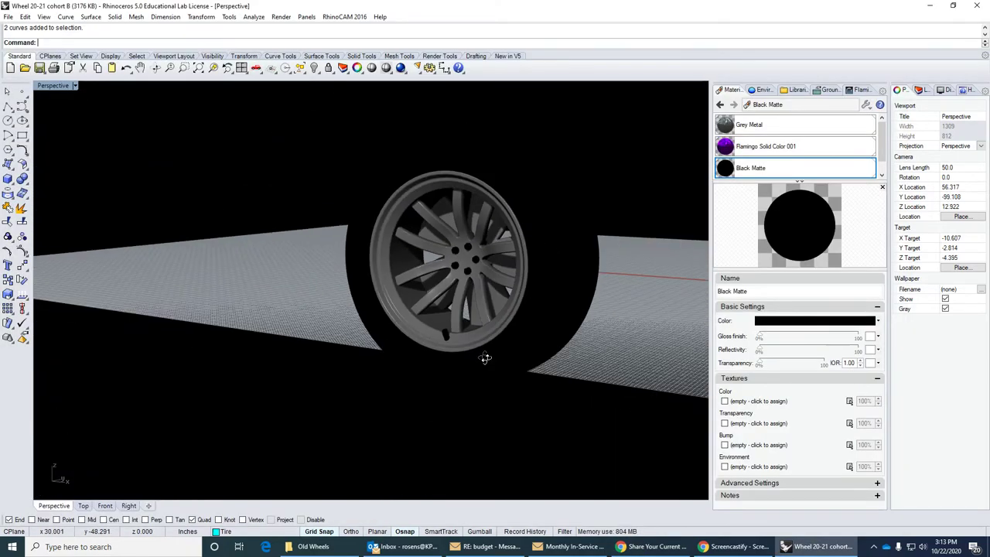
# Render the wheel with Flamingo nXt using the network license server, then close the render window
pyautogui.moveTo(482, 360)
pyautogui.mouseDown(button='right')
pyautogui.moveTo(464, 349)
pyautogui.moveTo(478, 368)
pyautogui.mouseUp(button='right')
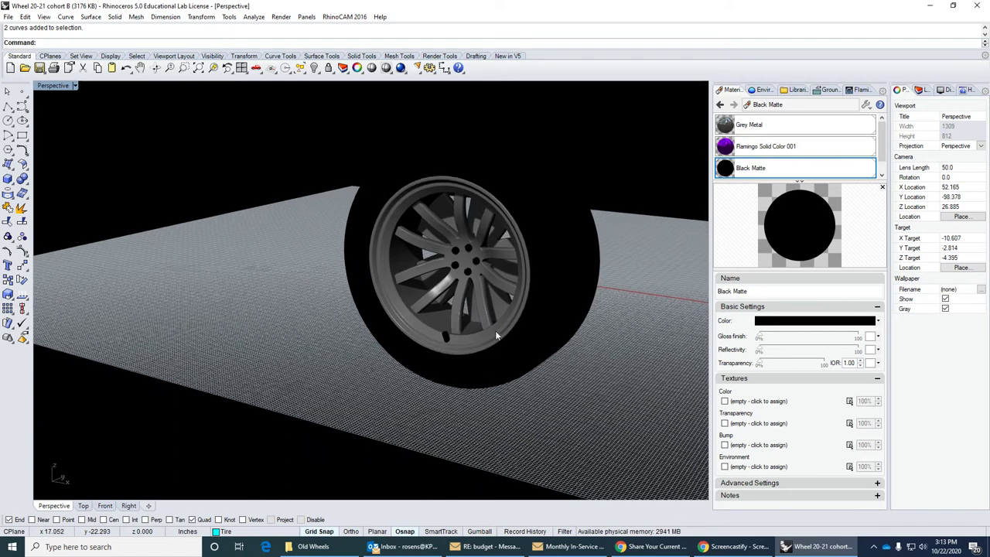
pyautogui.click(401, 67)
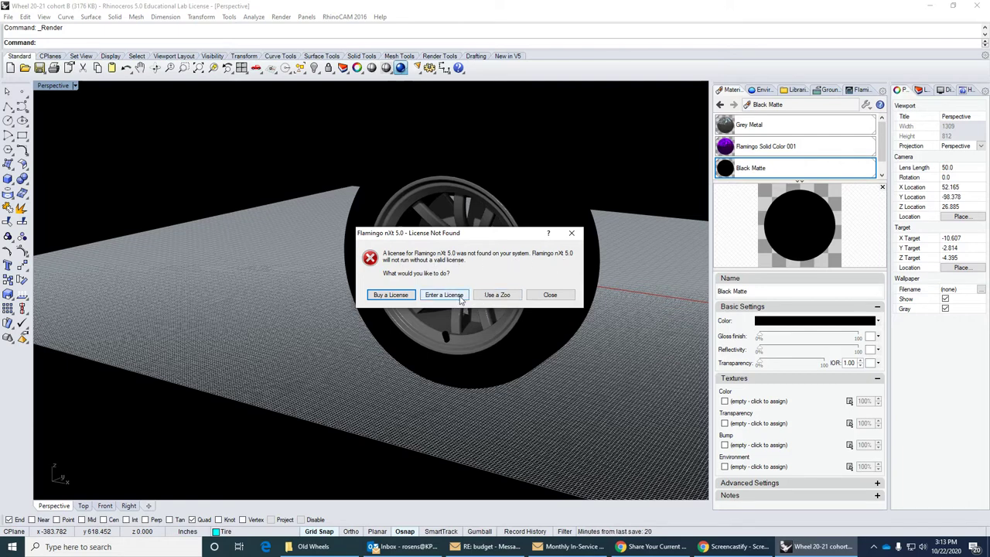
pyautogui.click(497, 295)
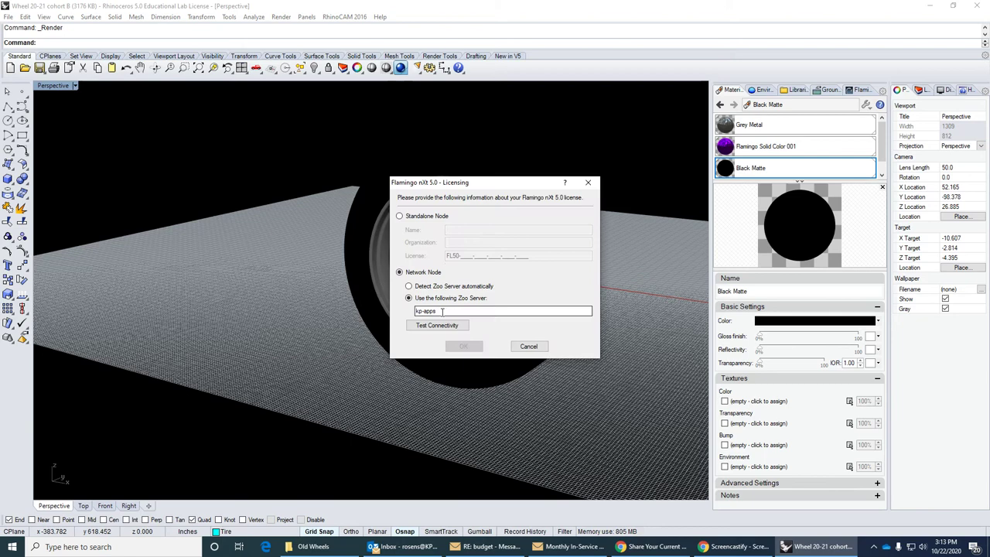
pyautogui.click(451, 325)
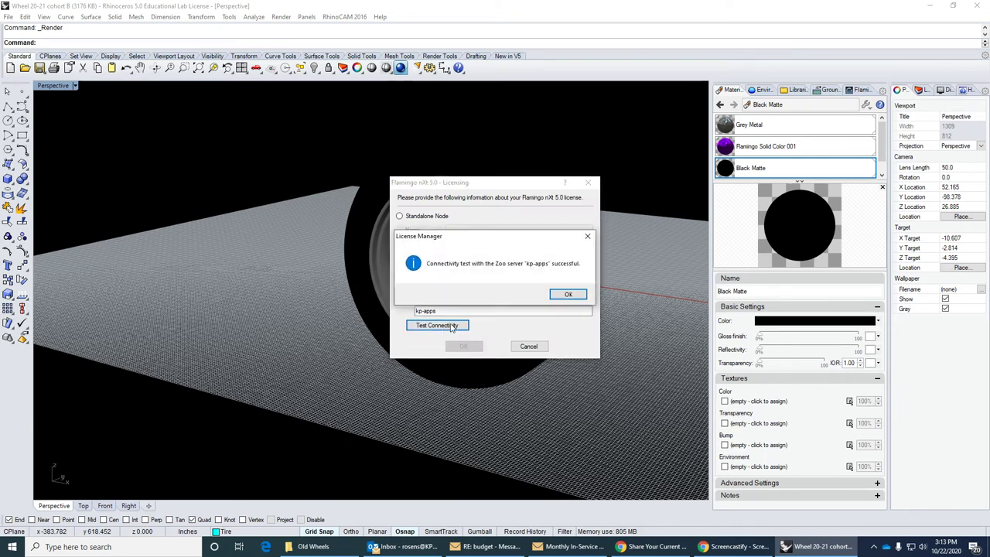
pyautogui.click(567, 294)
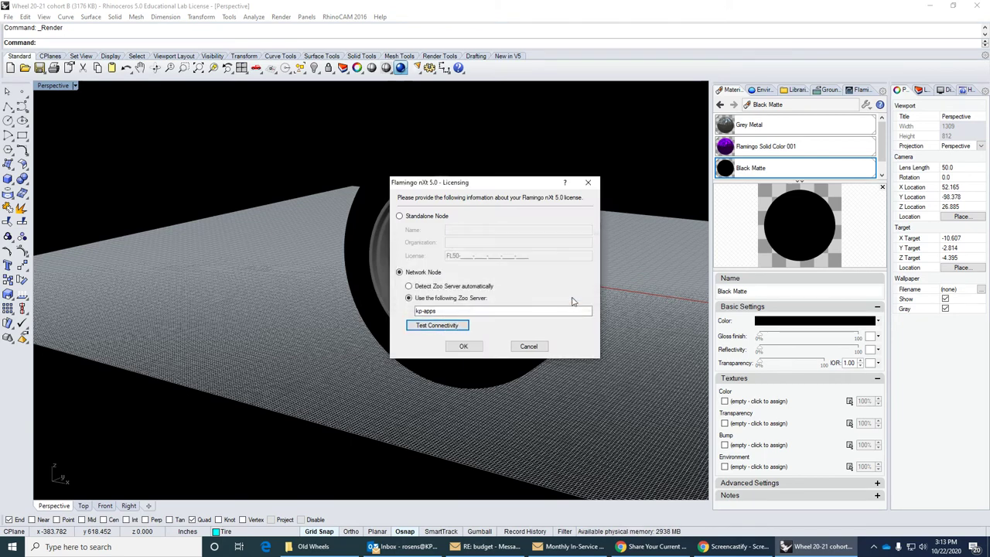
pyautogui.click(463, 347)
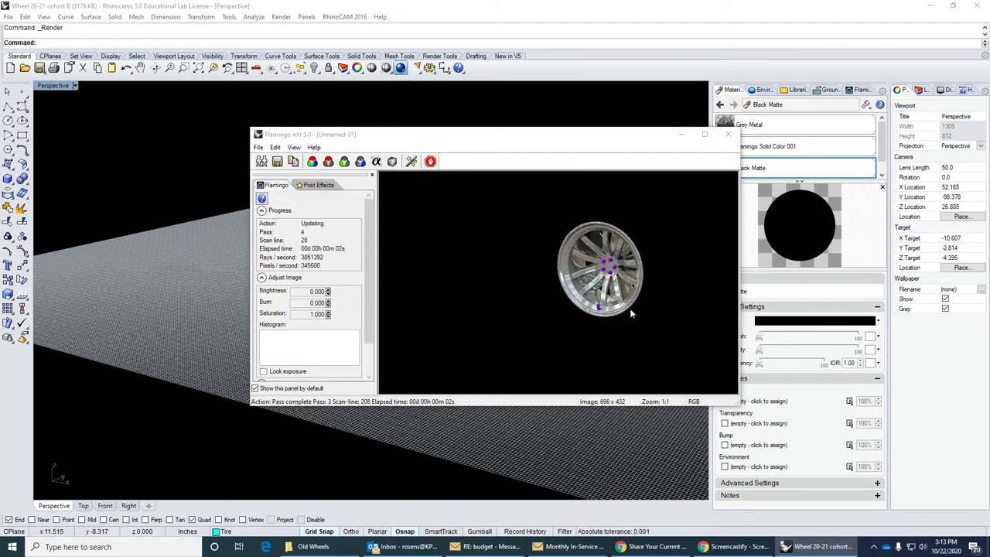
pyautogui.click(727, 137)
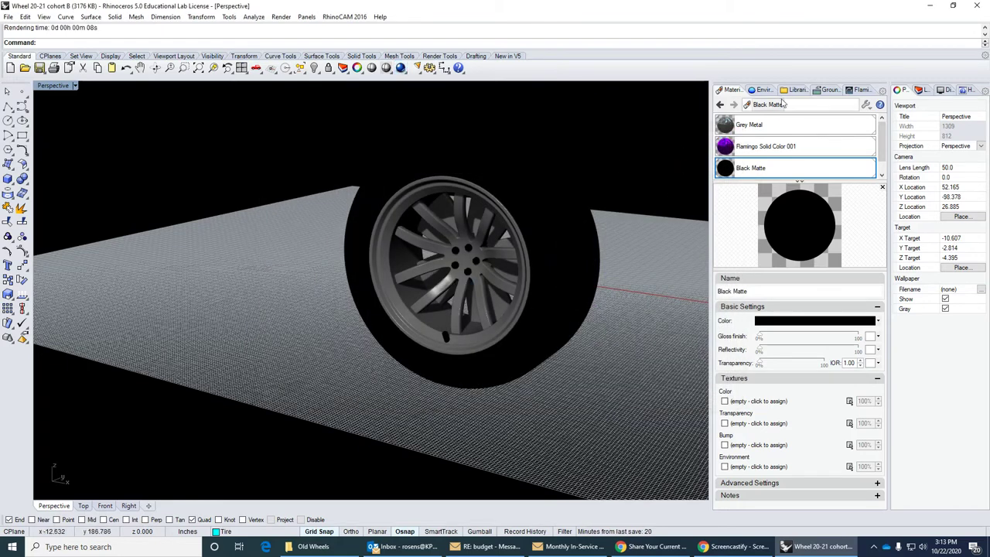
# Apply the Exterior daylight lighting preset and return to the four-viewport layout
pyautogui.click(857, 90)
pyautogui.click(842, 103)
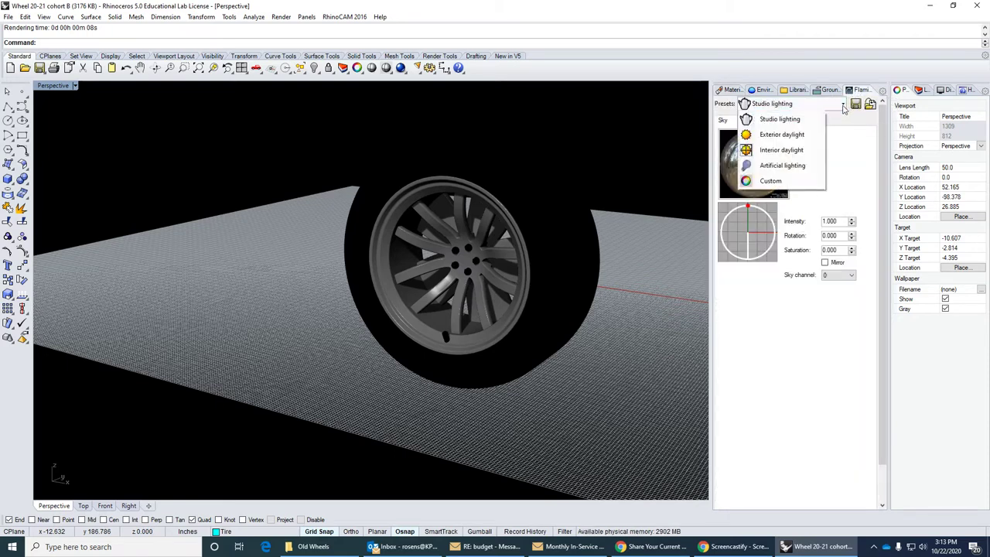
pyautogui.click(783, 135)
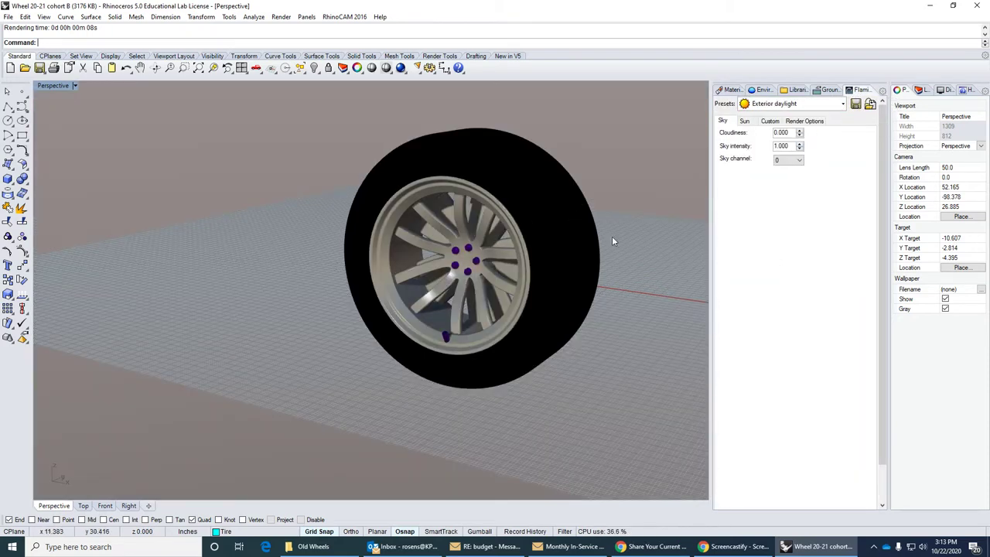
pyautogui.moveTo(611, 242); pyautogui.dragTo(580, 275, button='right')
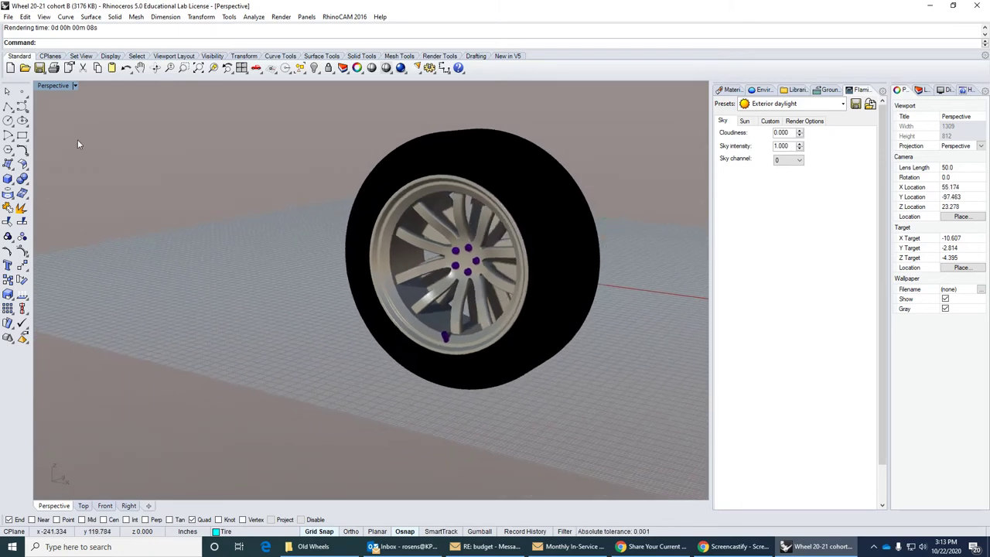
pyautogui.doubleClick(54, 86)
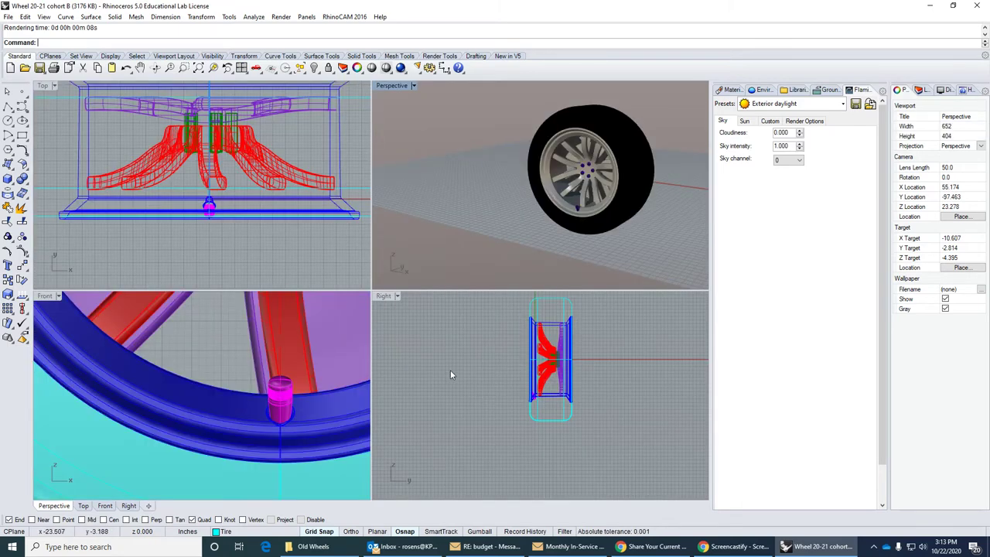
pyautogui.scroll(-3, 452, 368)
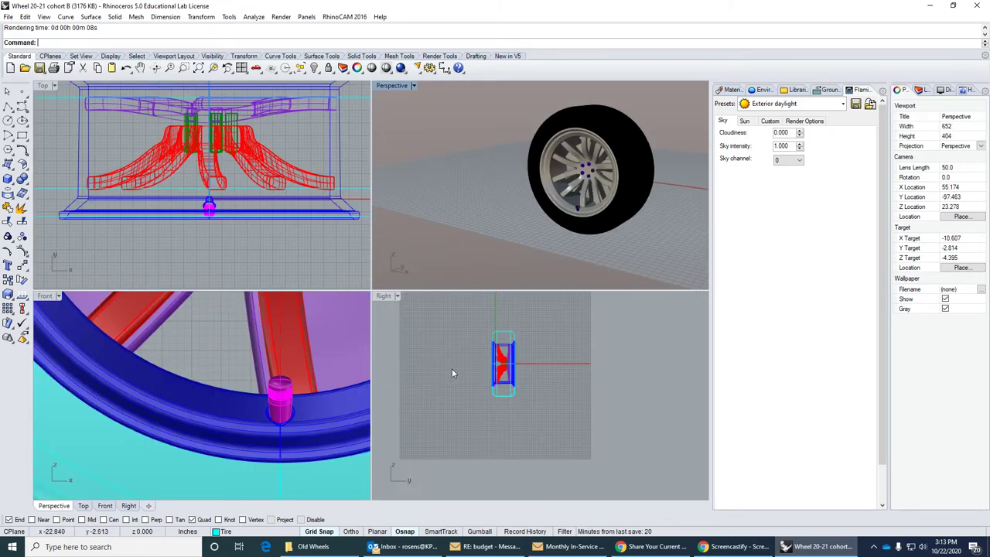
# Save the model as 'Wheel 20-21 cohort B- render1'
pyautogui.click(8, 17)
pyautogui.click(30, 101)
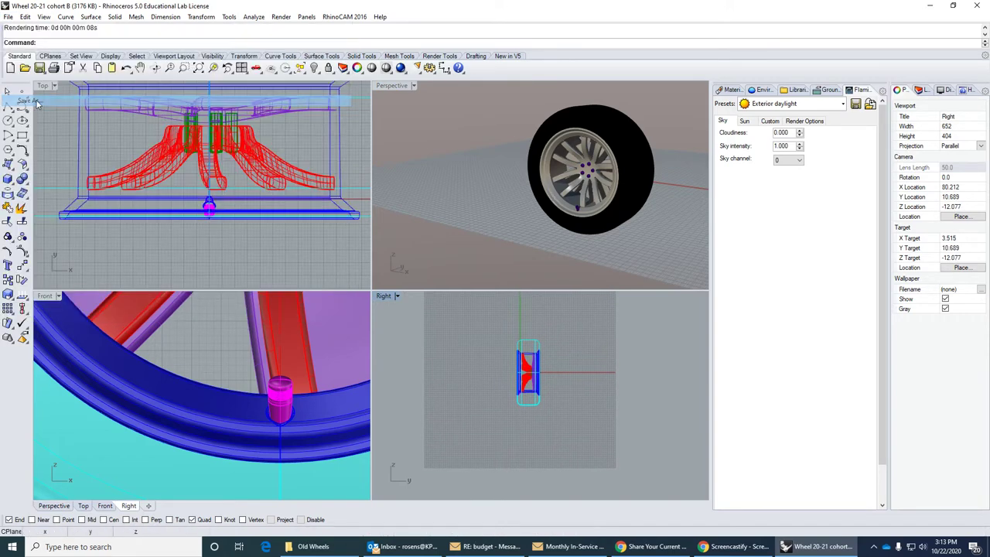
pyautogui.click(471, 363)
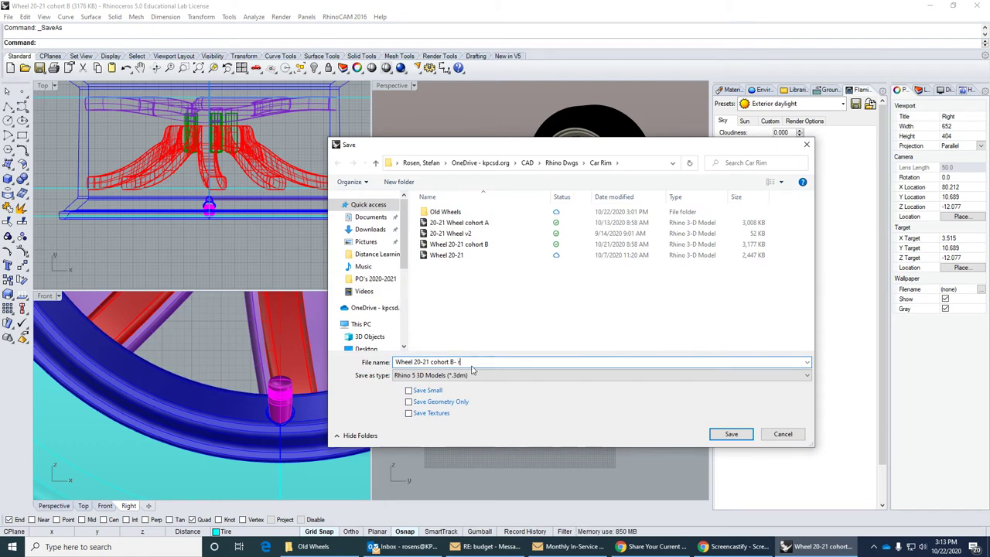
pyautogui.write('- rene')
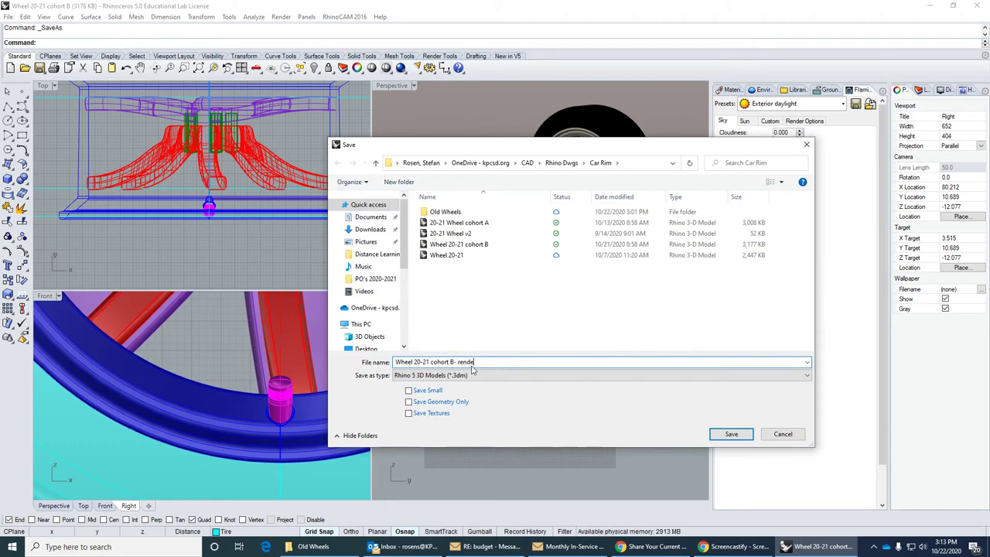
pyautogui.write('er1')
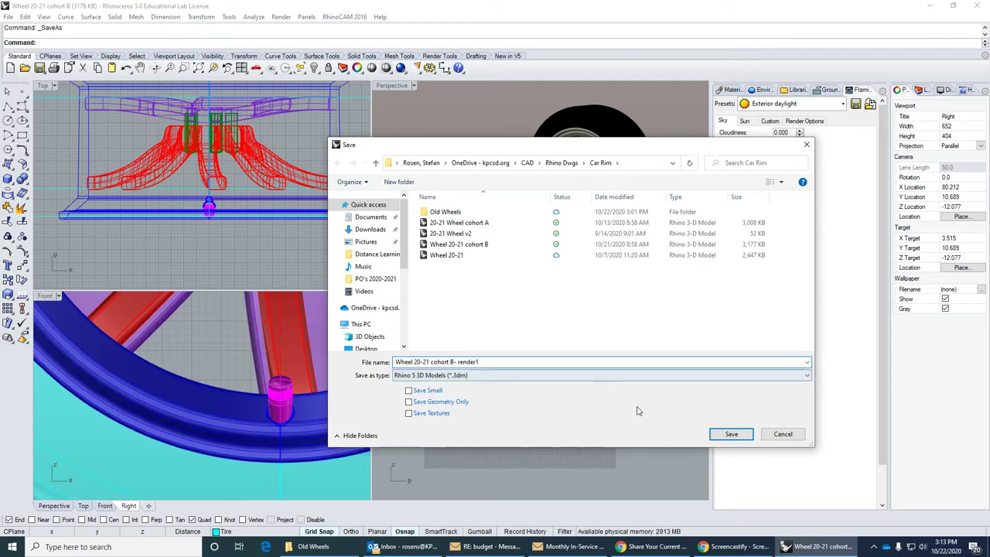
pyautogui.click(730, 435)
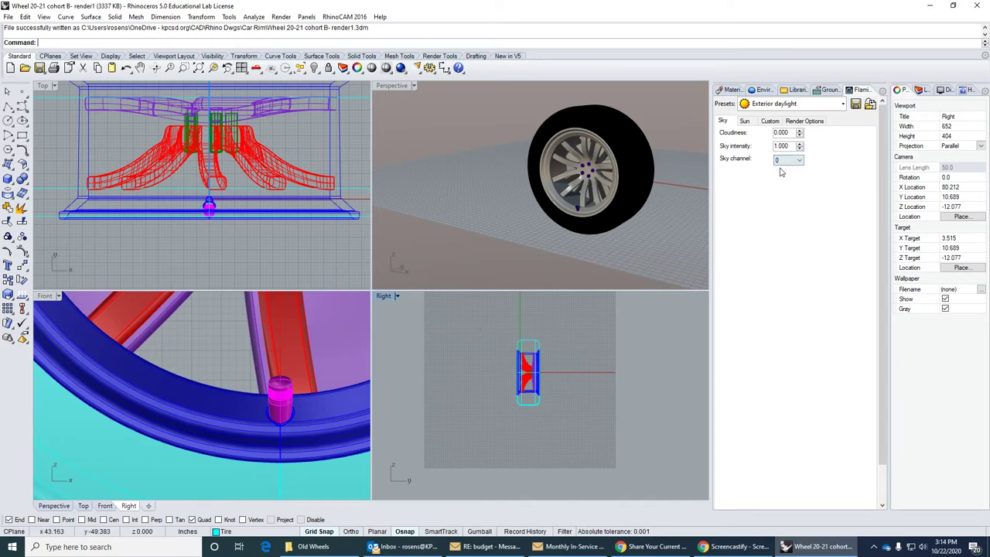
# Start a new material from file and browse the Render Content folders
pyautogui.click(826, 91)
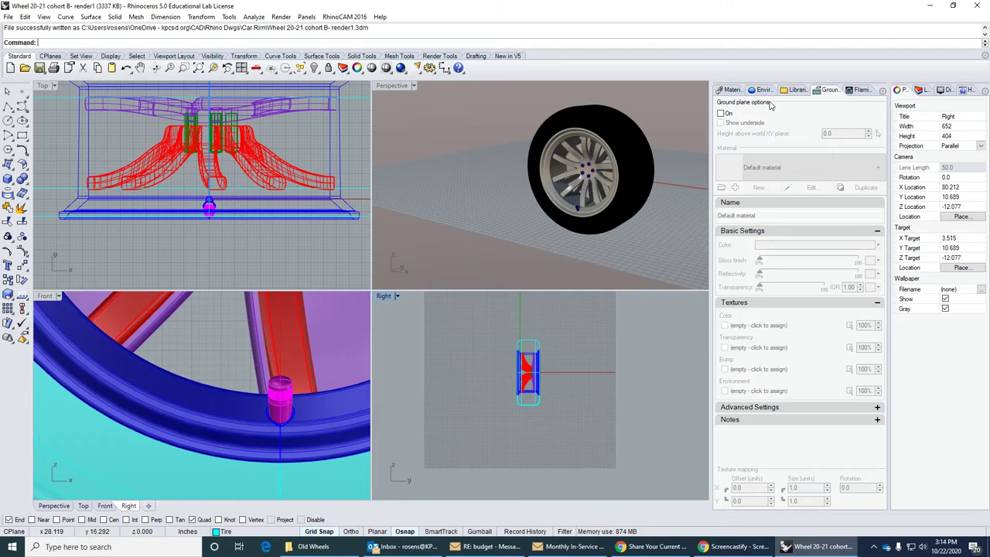
pyautogui.click(731, 91)
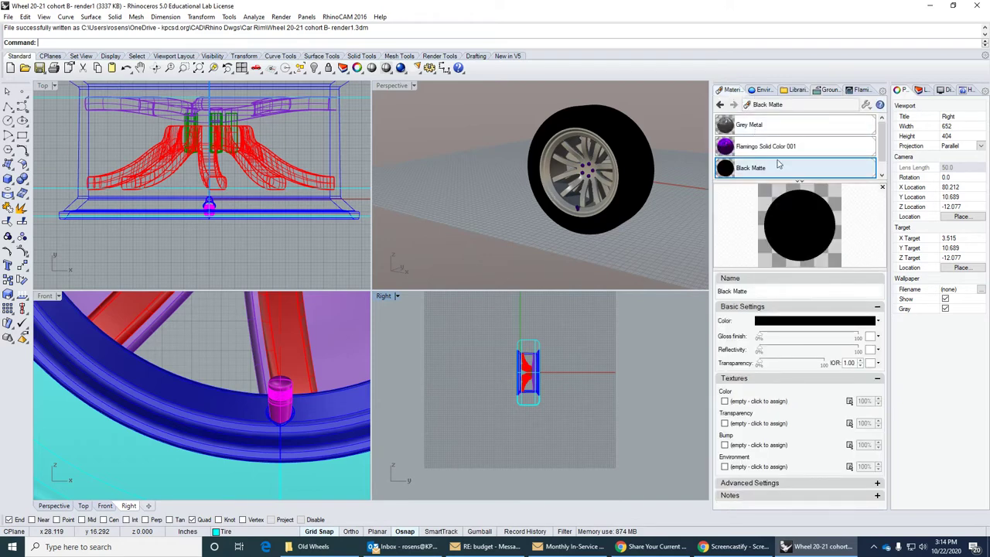
pyautogui.scroll(-1, 876, 149)
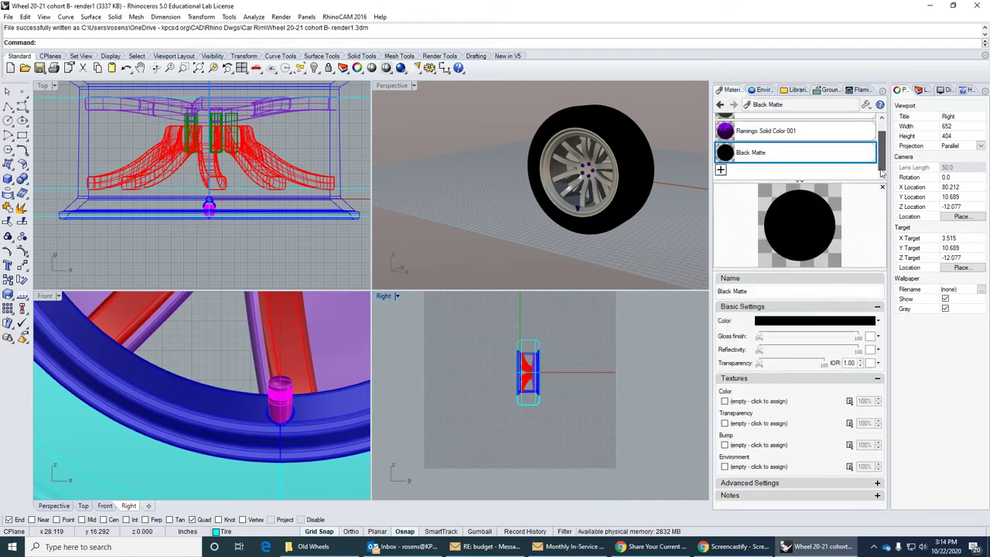
pyautogui.click(720, 170)
pyautogui.click(382, 190)
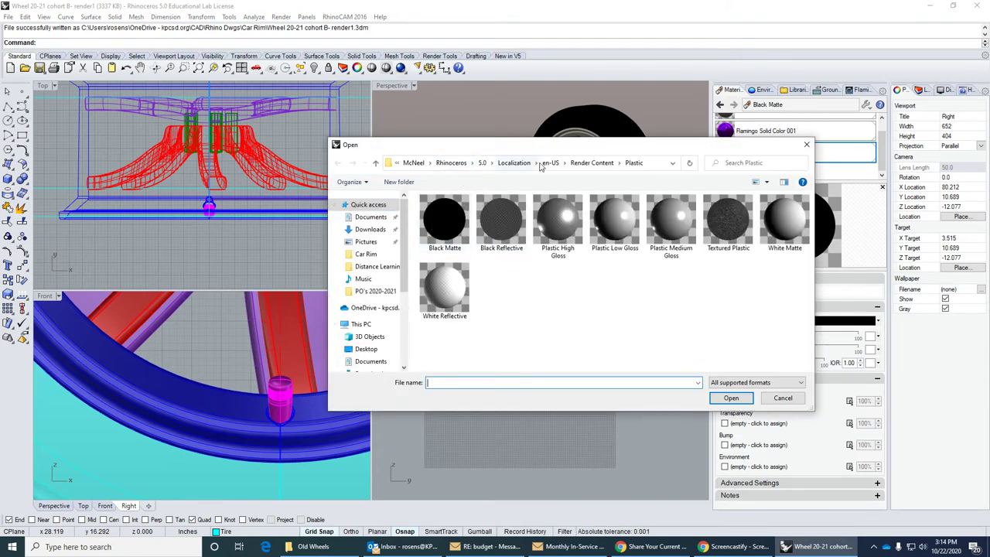
pyautogui.click(596, 163)
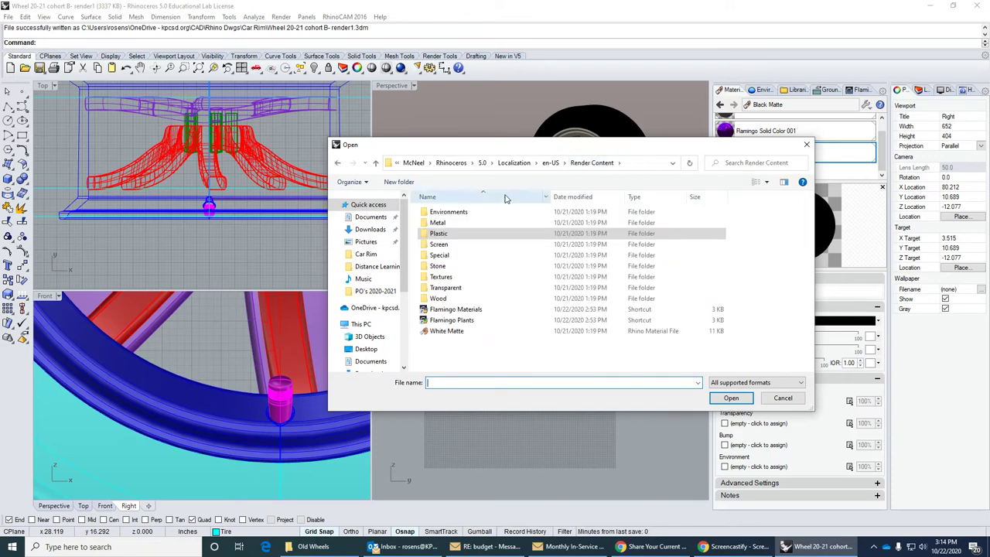
pyautogui.doubleClick(437, 213)
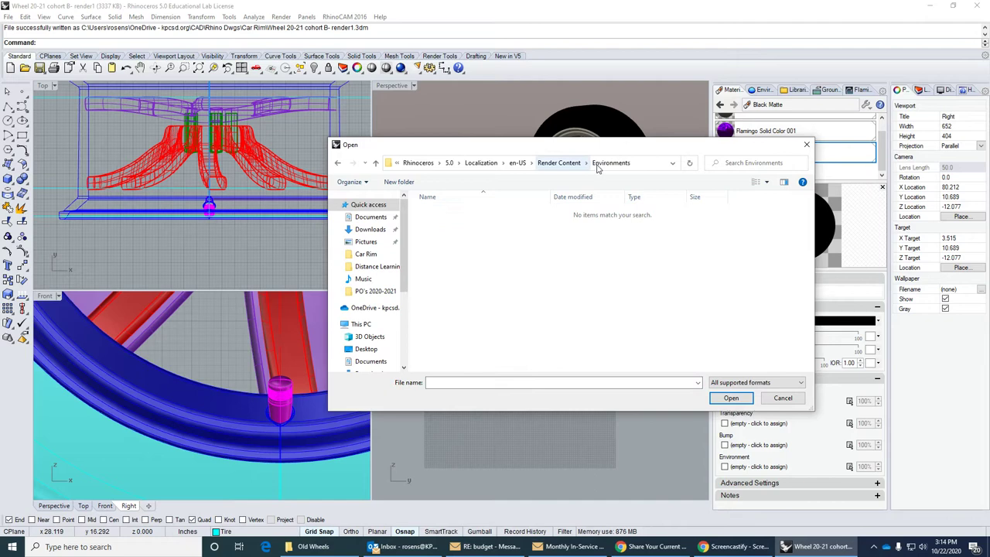
pyautogui.click(568, 164)
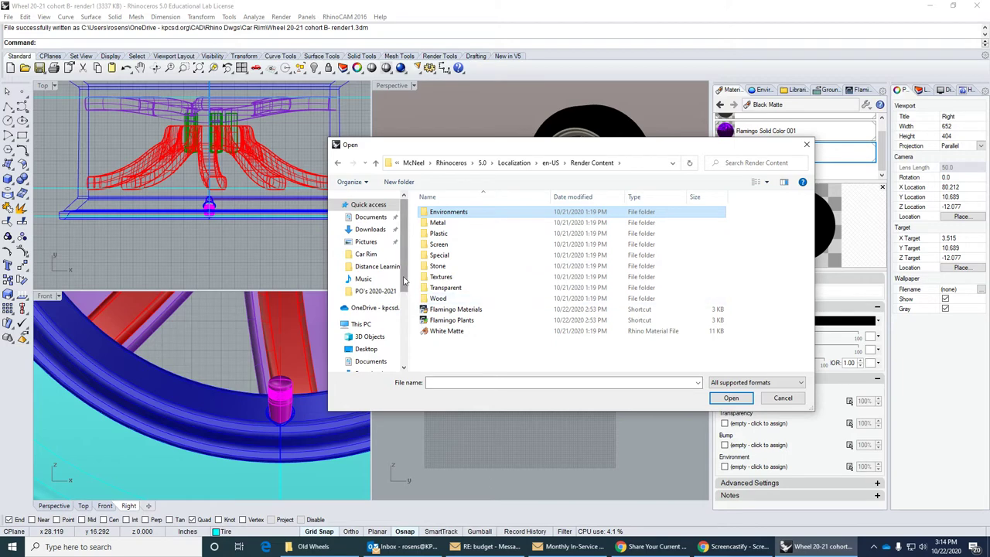
# Navigate the S_StudentHS drive through PickUp, CAD and Materials to the Site folder
pyautogui.scroll(-3, 403, 282)
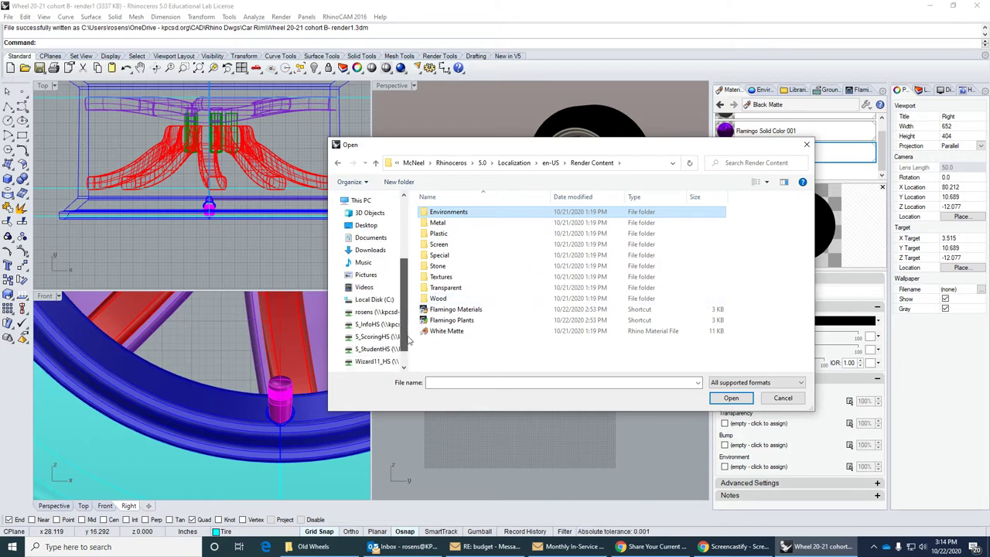
pyautogui.click(378, 348)
pyautogui.scroll(-8, 453, 302)
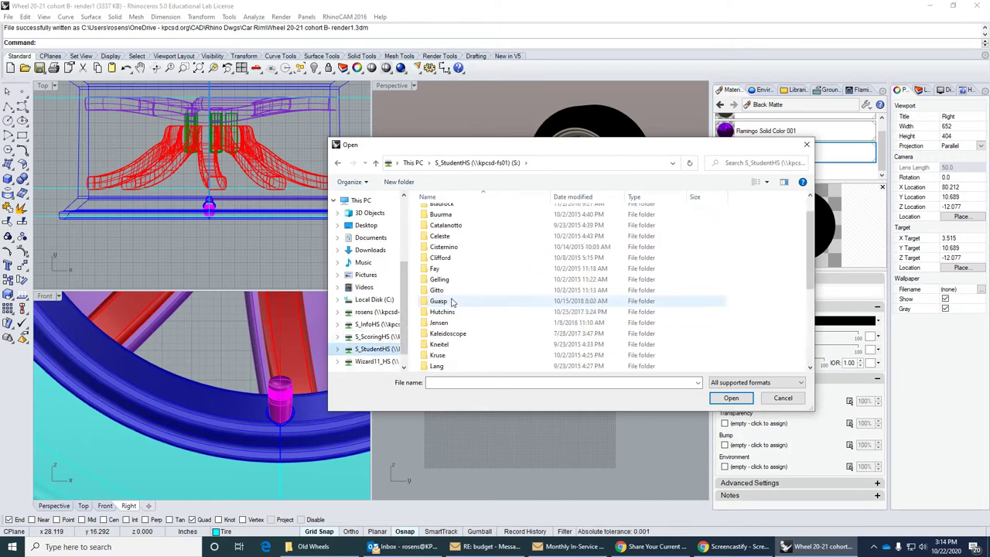
pyautogui.doubleClick(451, 312)
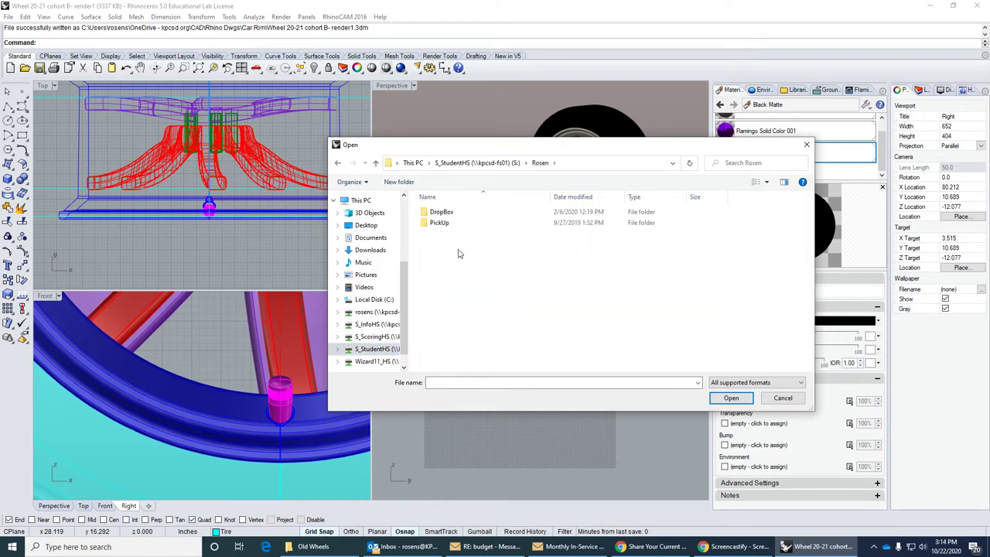
pyautogui.doubleClick(441, 223)
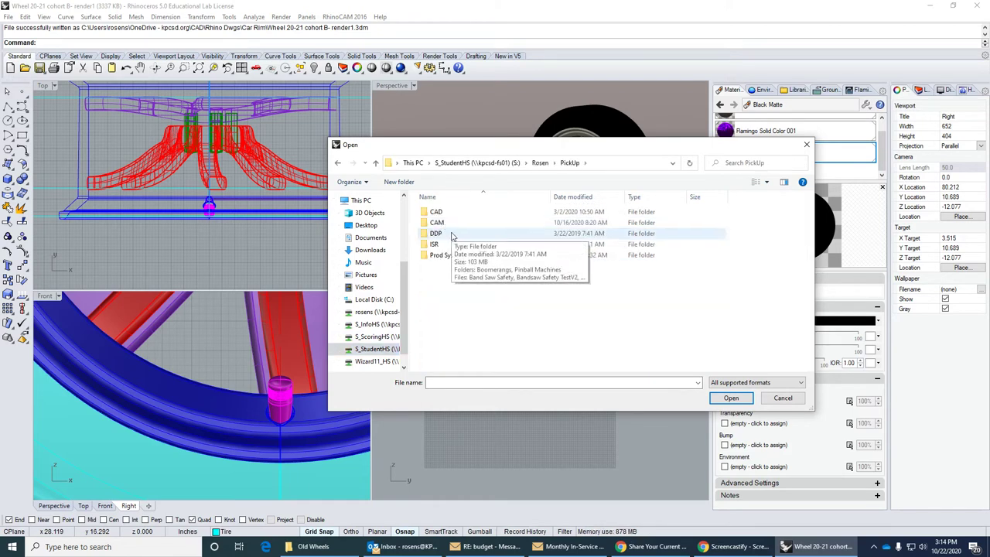
pyautogui.doubleClick(436, 213)
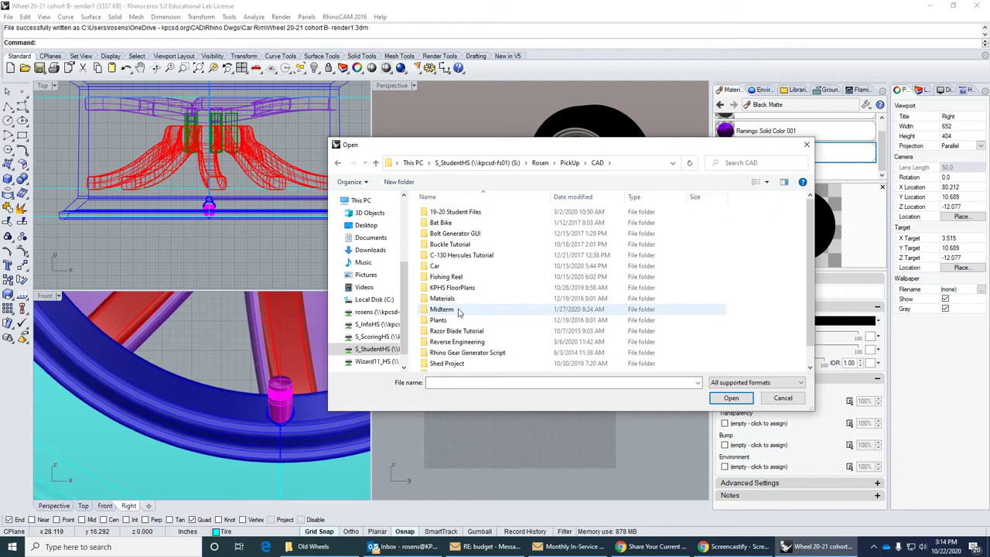
pyautogui.click(445, 298)
pyautogui.doubleClick(450, 303)
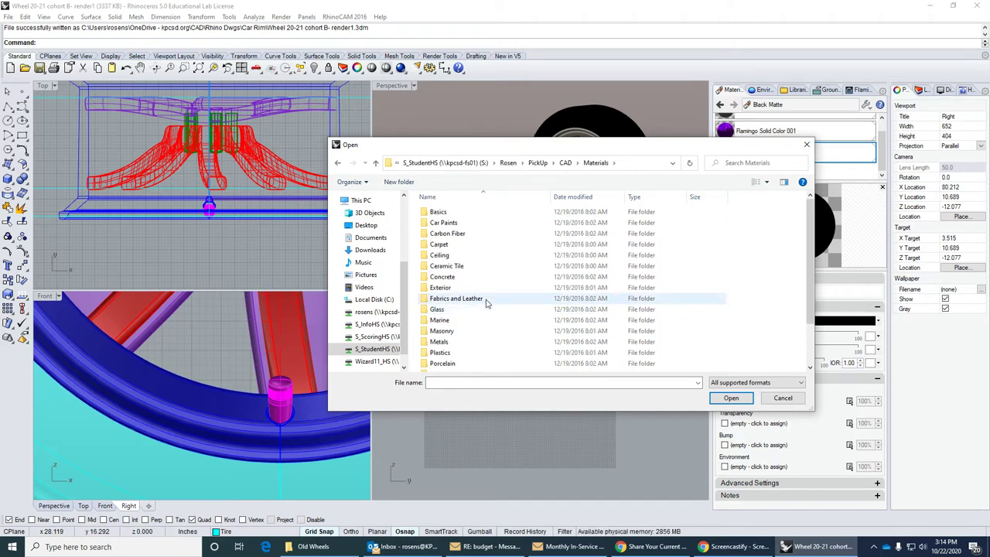
pyautogui.scroll(-1, 482, 266)
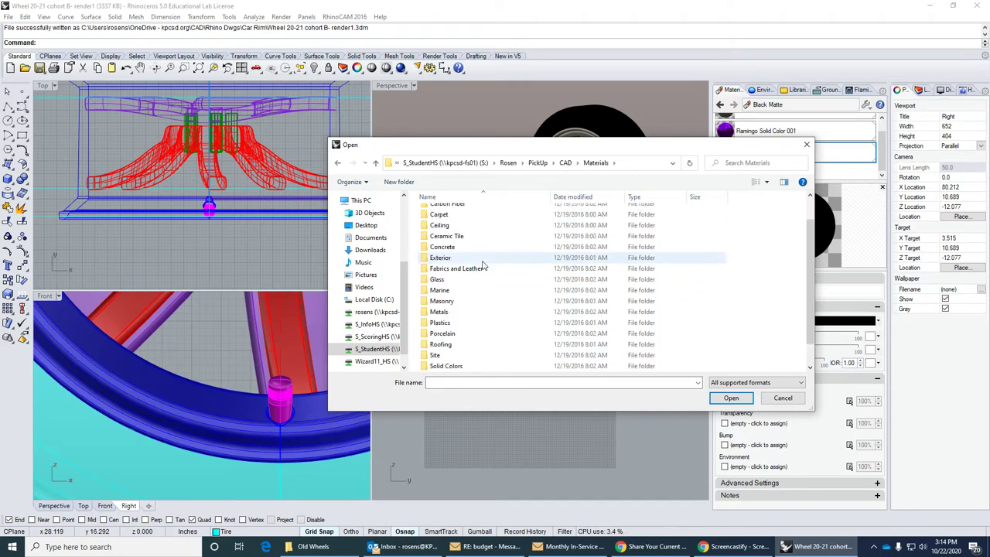
pyautogui.scroll(-1, 482, 266)
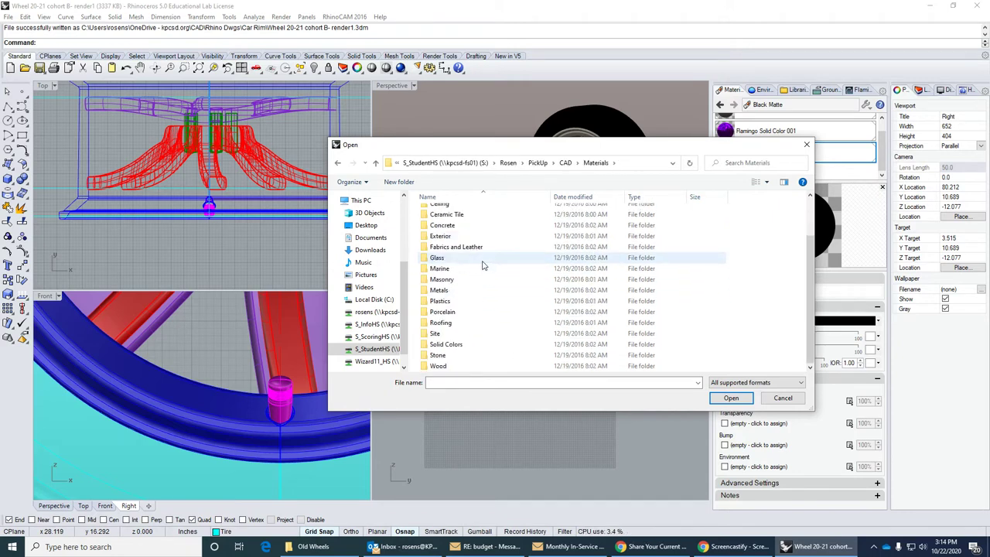
pyautogui.doubleClick(435, 334)
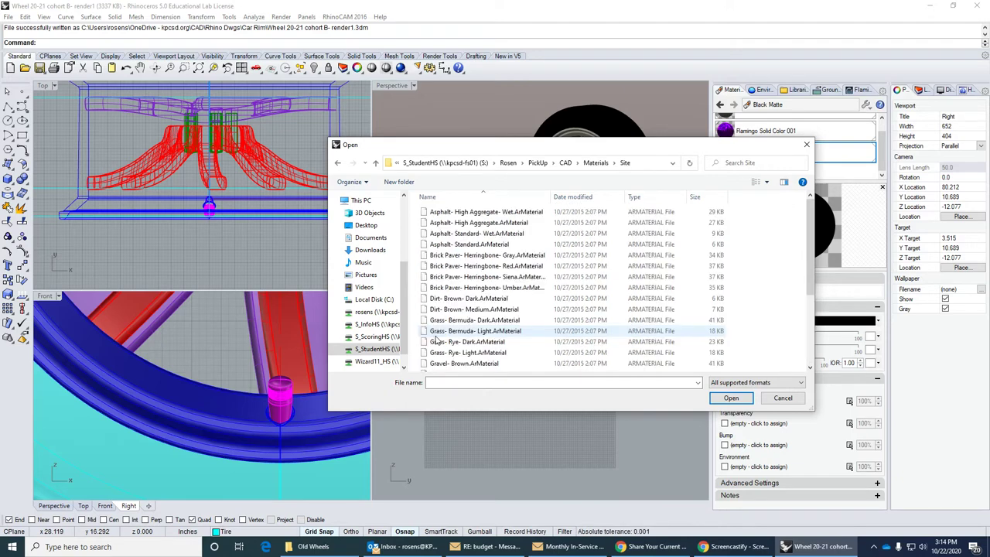
# Load Asphalt- High Aggregate.ArMaterial and open its settings
pyautogui.click(766, 182)
pyautogui.click(804, 117)
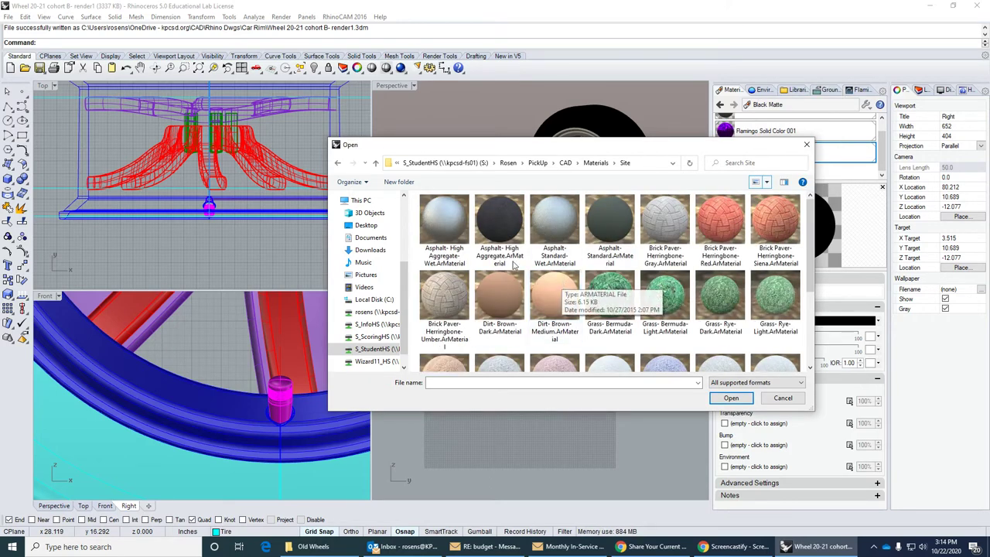
pyautogui.click(501, 228)
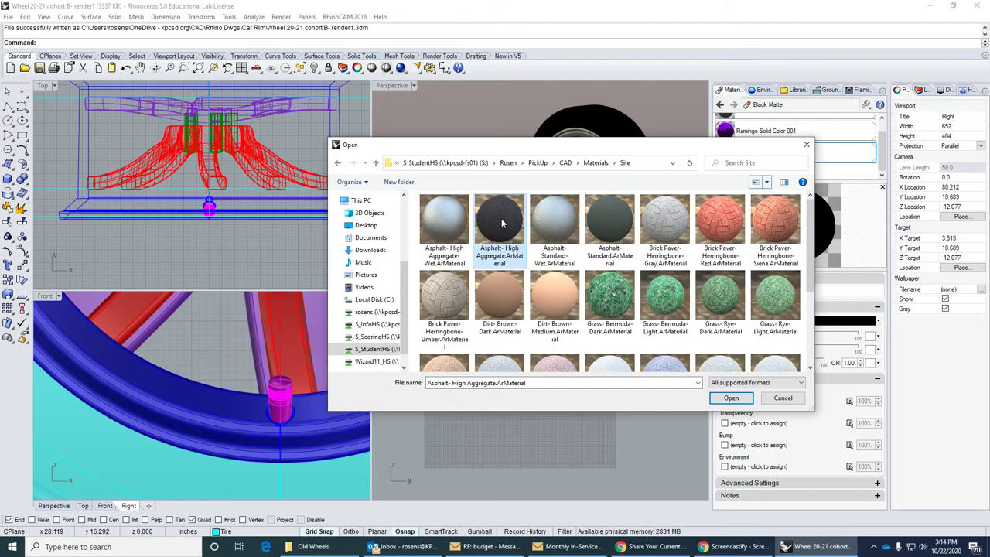
pyautogui.click(731, 397)
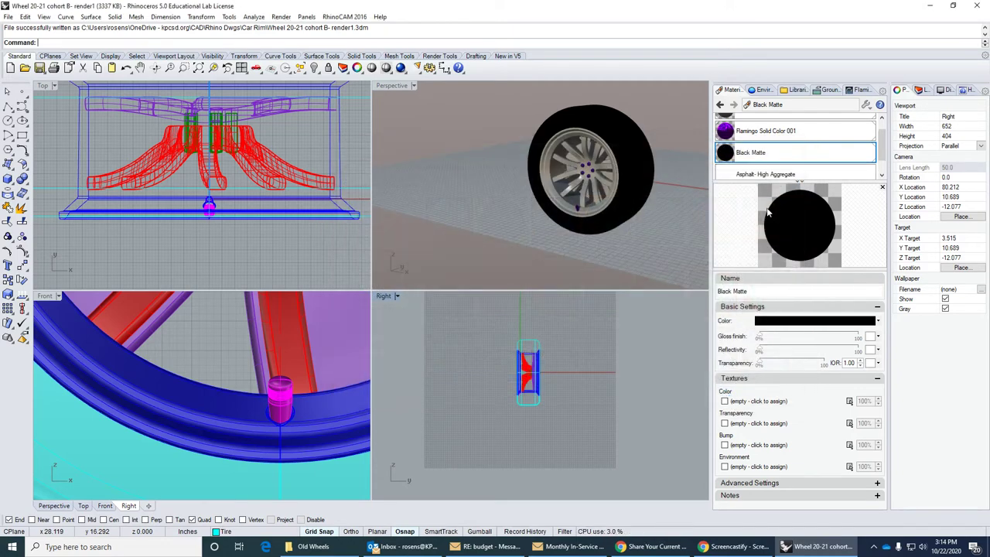
pyautogui.doubleClick(733, 174)
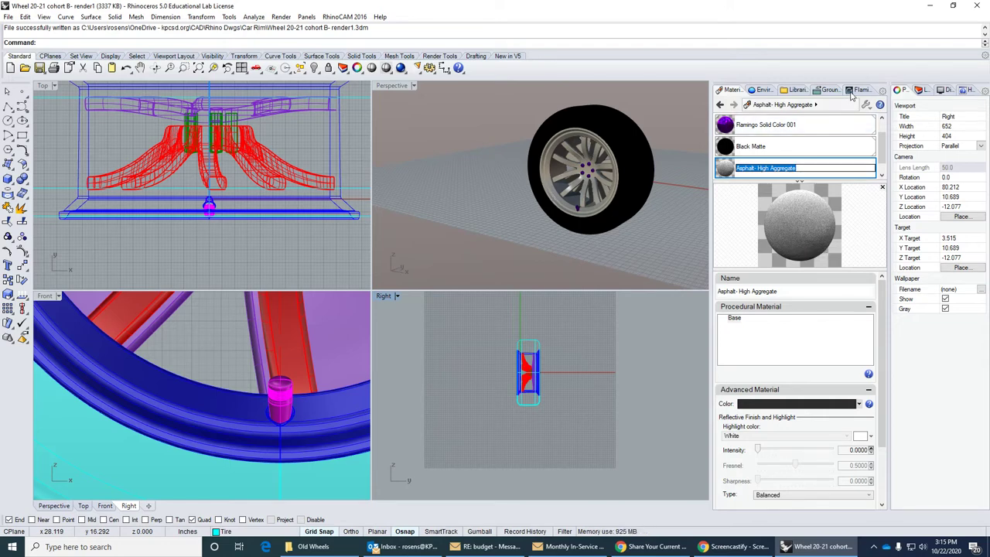
# Turn on the ground plane and set its height to -17.0
pyautogui.click(828, 90)
pyautogui.click(723, 113)
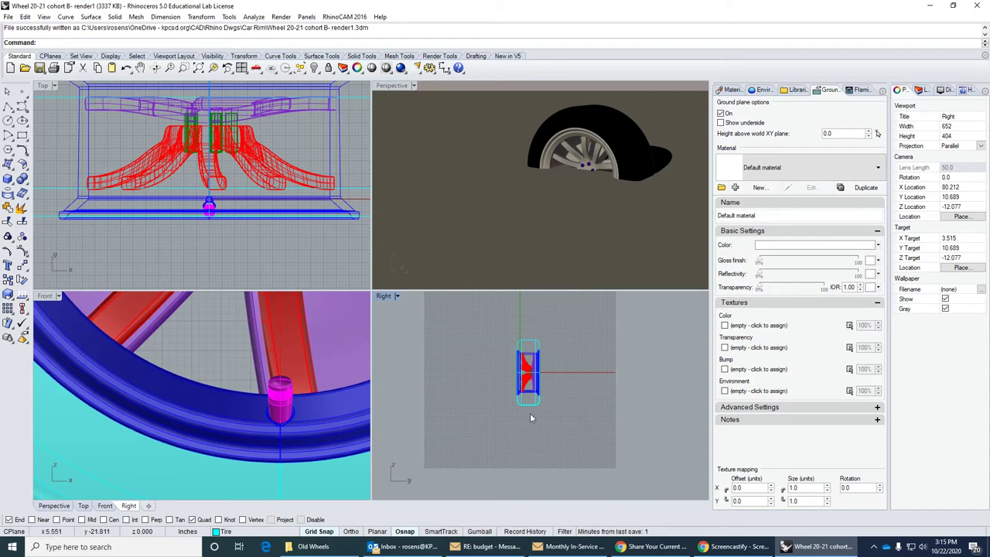
pyautogui.scroll(8, 526, 416)
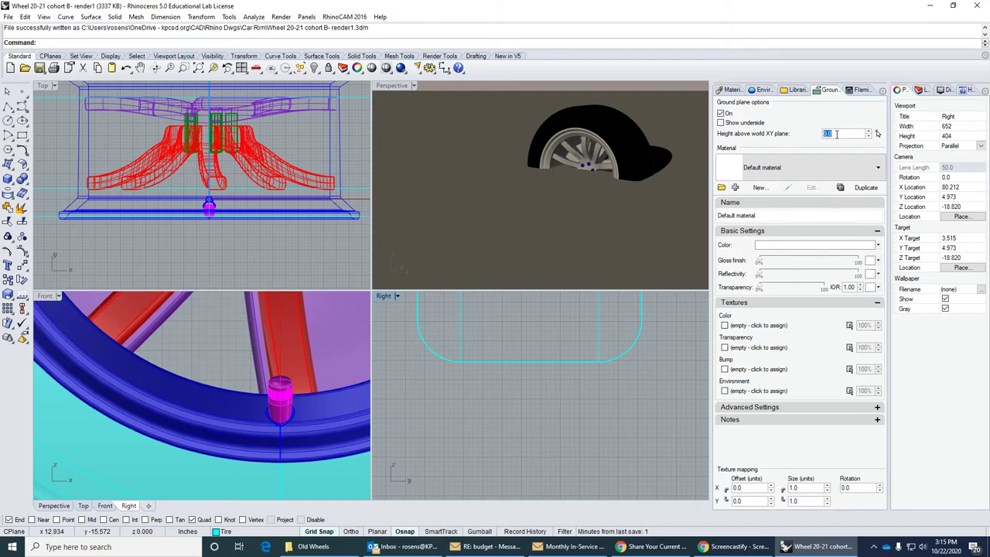
pyautogui.press('BackSpace')
# Give the ground the Asphalt- High Aggregate material and maximize the Perspective view
pyautogui.click(861, 170)
pyautogui.click(800, 236)
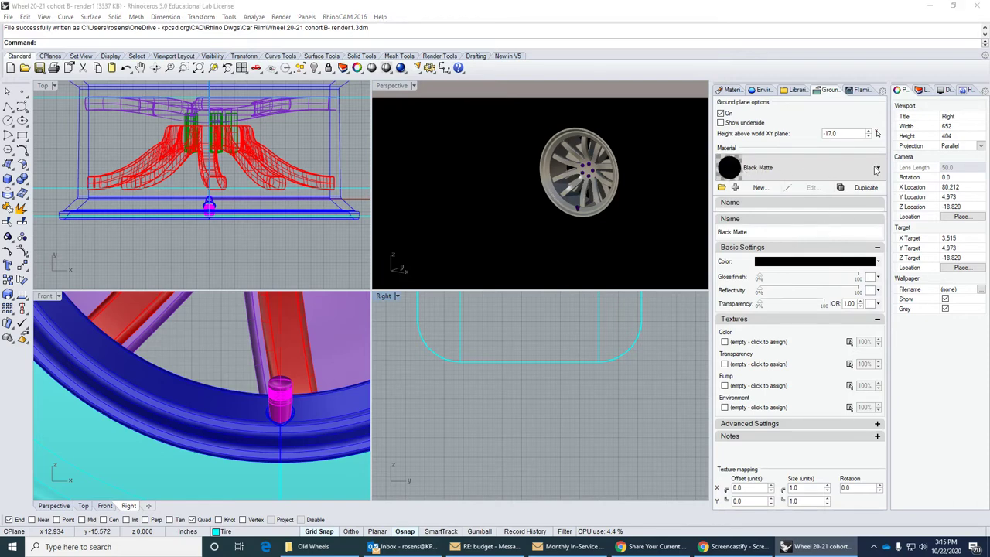
pyautogui.click(806, 172)
pyautogui.click(798, 215)
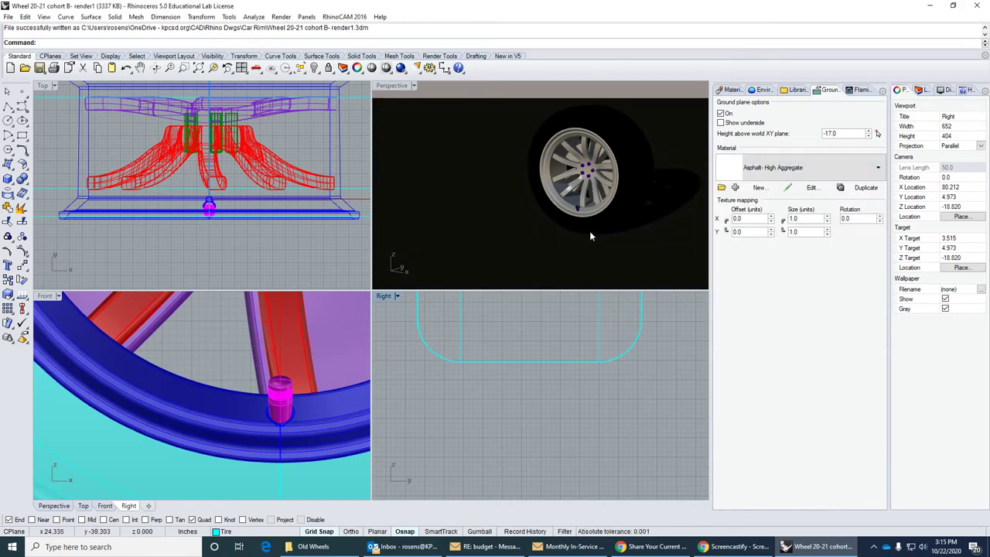
pyautogui.doubleClick(396, 85)
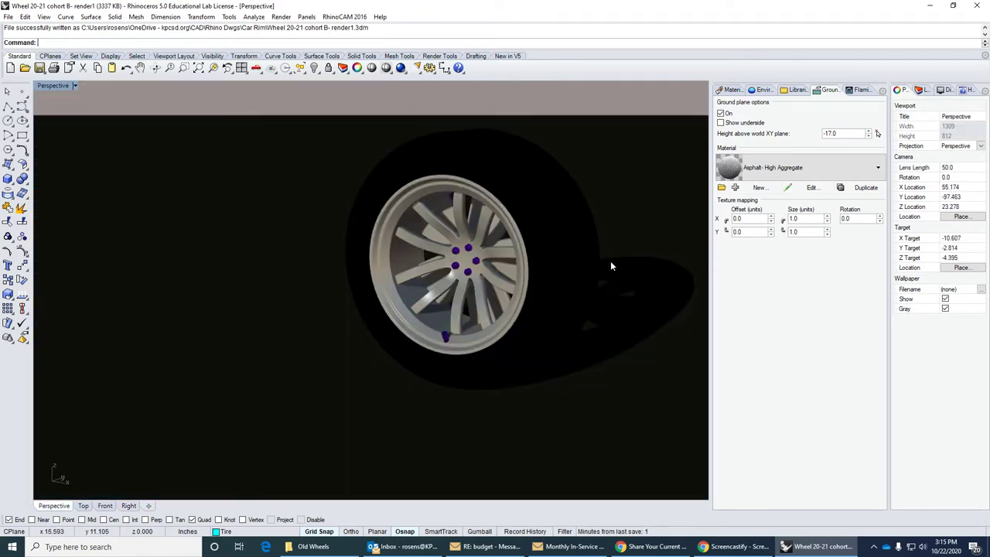
# Set Flamingo output to viewport resolution, shift the wheel left of centre, and render
pyautogui.click(860, 89)
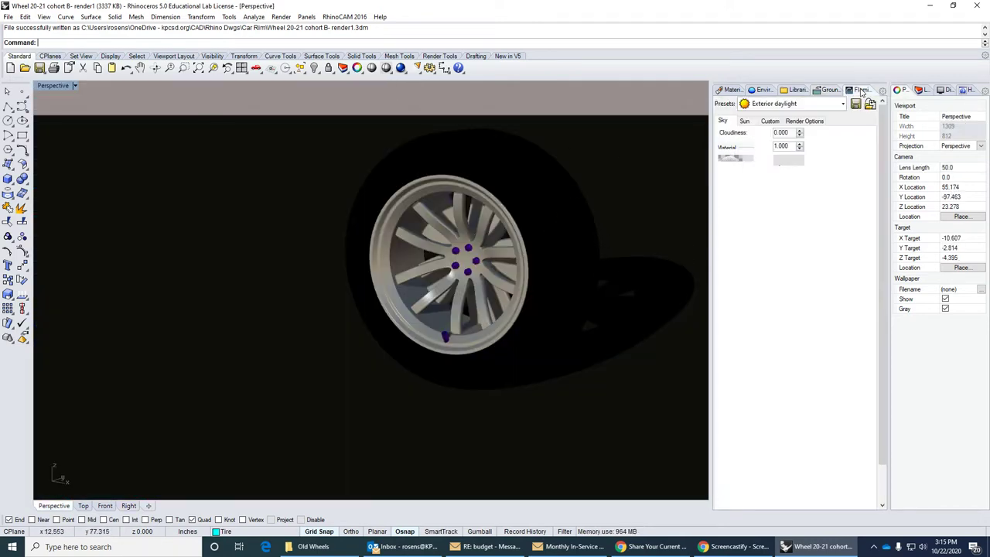
pyautogui.click(816, 122)
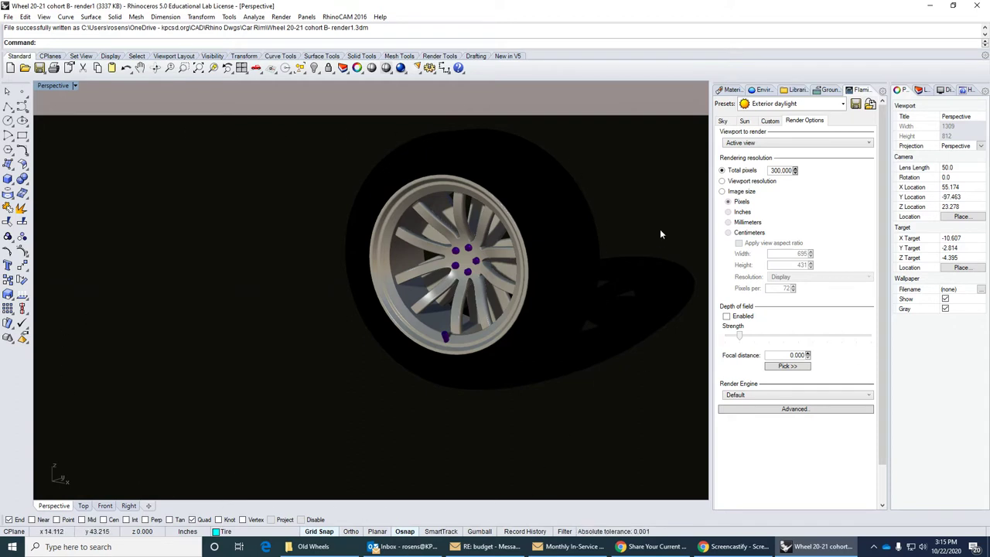
pyautogui.click(724, 181)
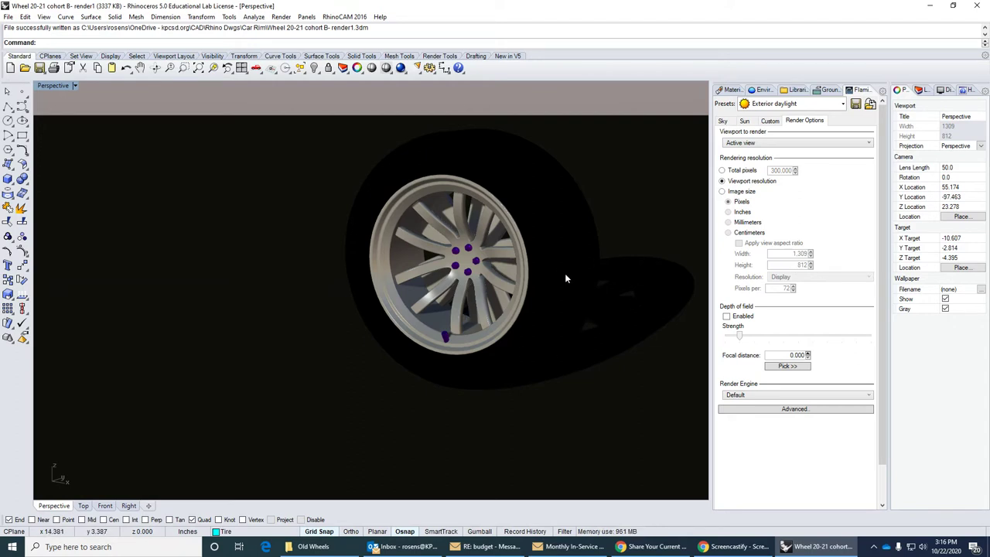
pyautogui.keyDown('shift'); pyautogui.moveTo(565, 276); pyautogui.dragTo(518, 306, button='right'); pyautogui.keyUp('shift')
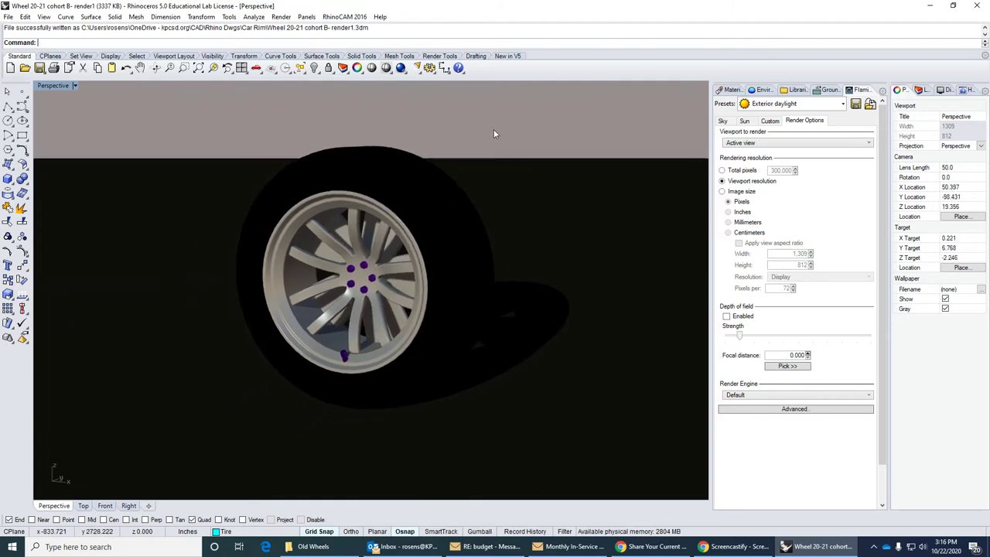
pyautogui.click(400, 68)
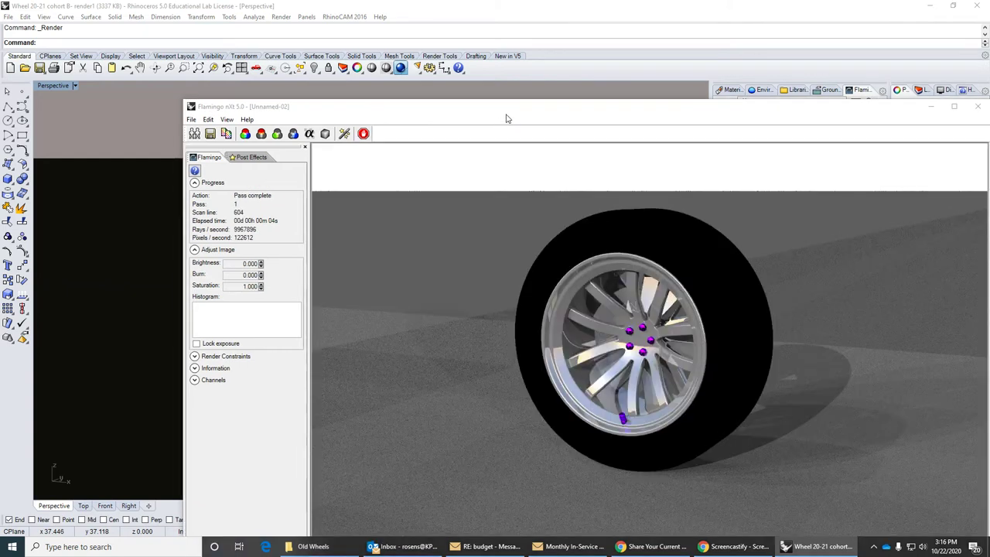
# Move the Flamingo nXt render window into full view and close it once rendering finishes
pyautogui.moveTo(507, 118); pyautogui.dragTo(423, 58)
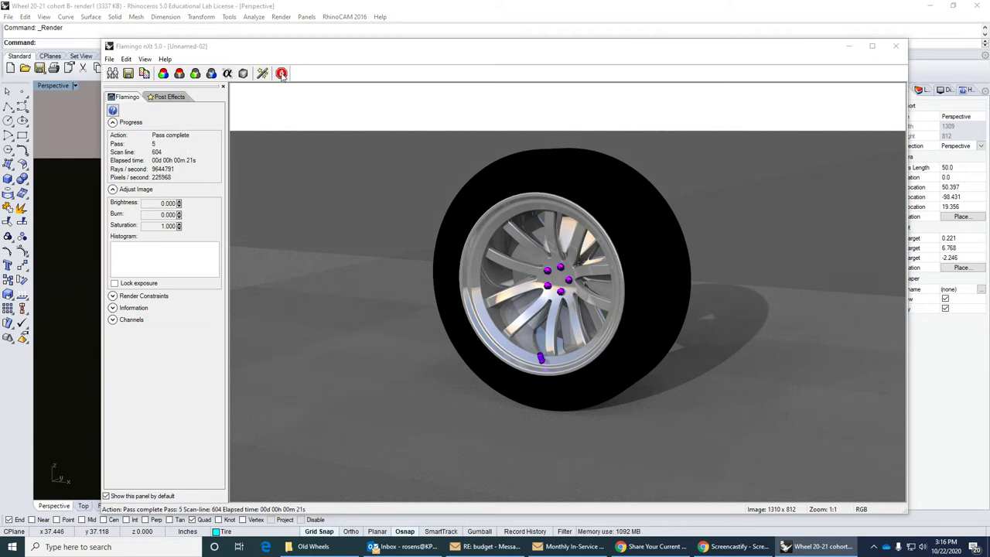
pyautogui.click(895, 45)
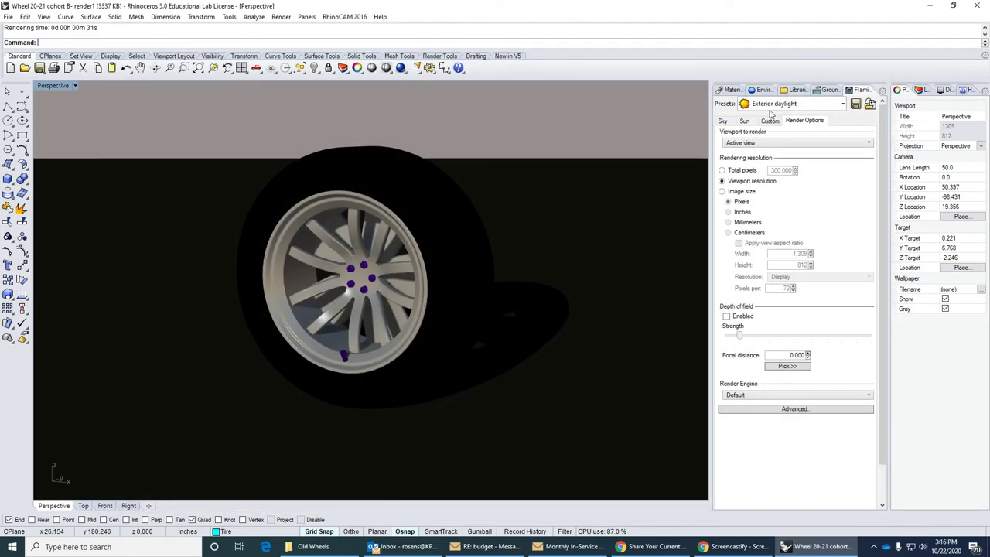
# Add a new black Flamingo Plastic material
pyautogui.click(730, 90)
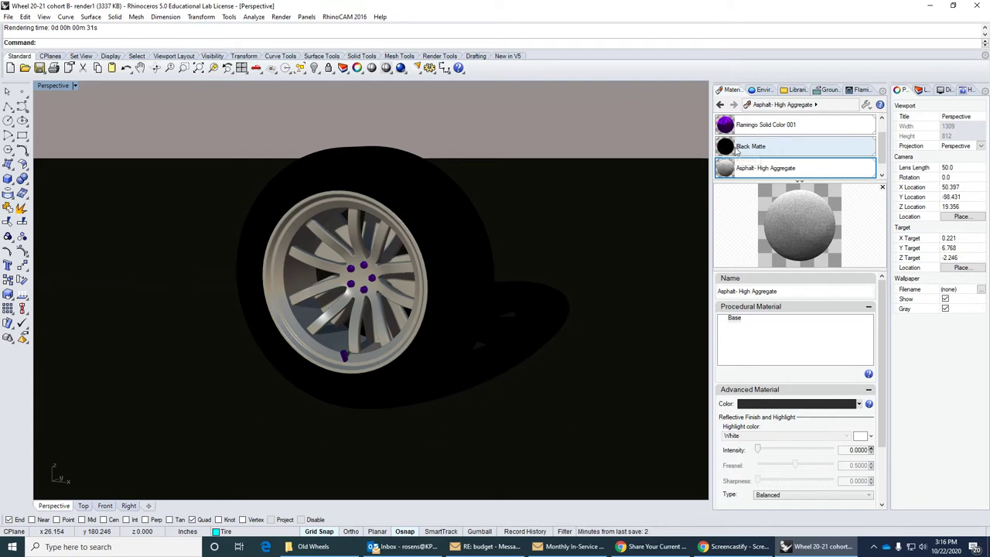
pyautogui.scroll(-1, 797, 155)
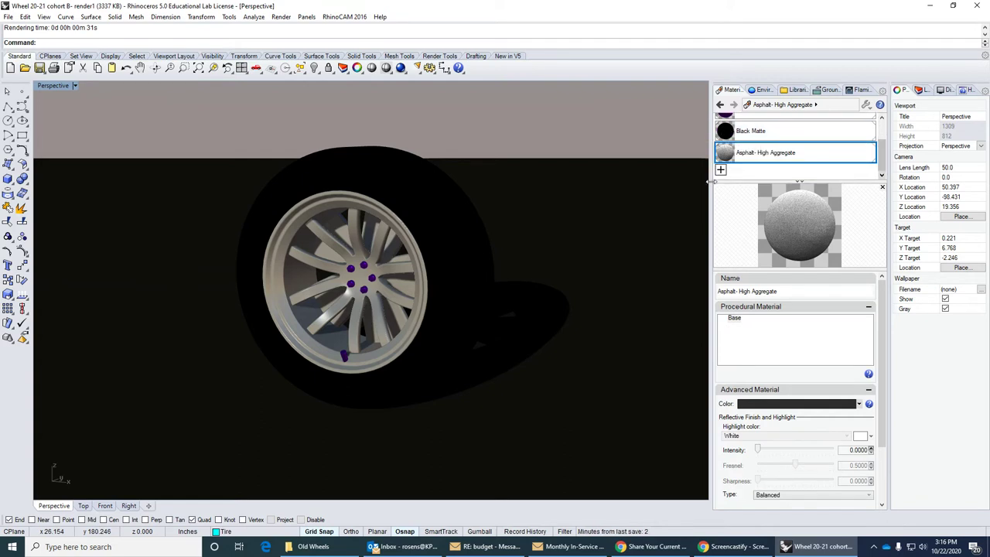
pyautogui.click(721, 170)
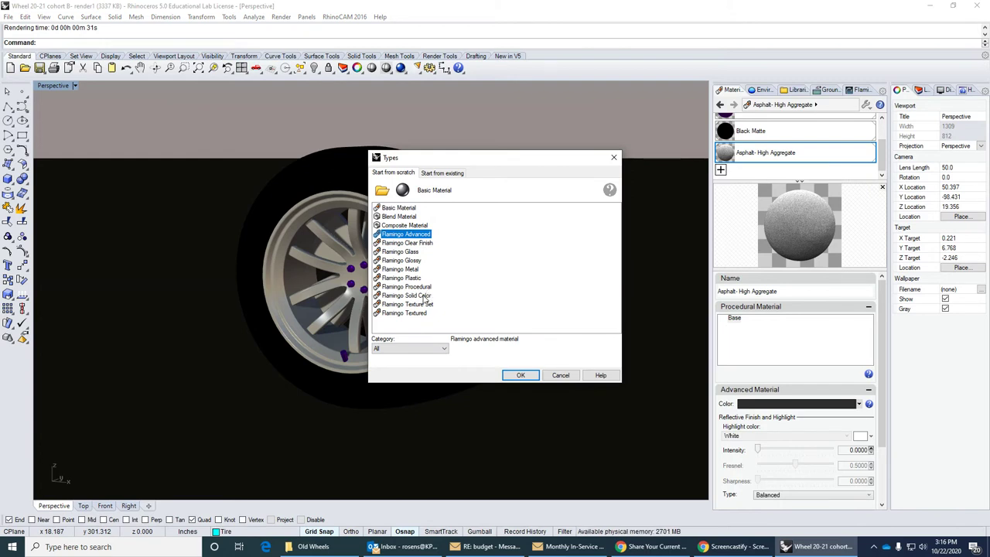
pyautogui.doubleClick(413, 277)
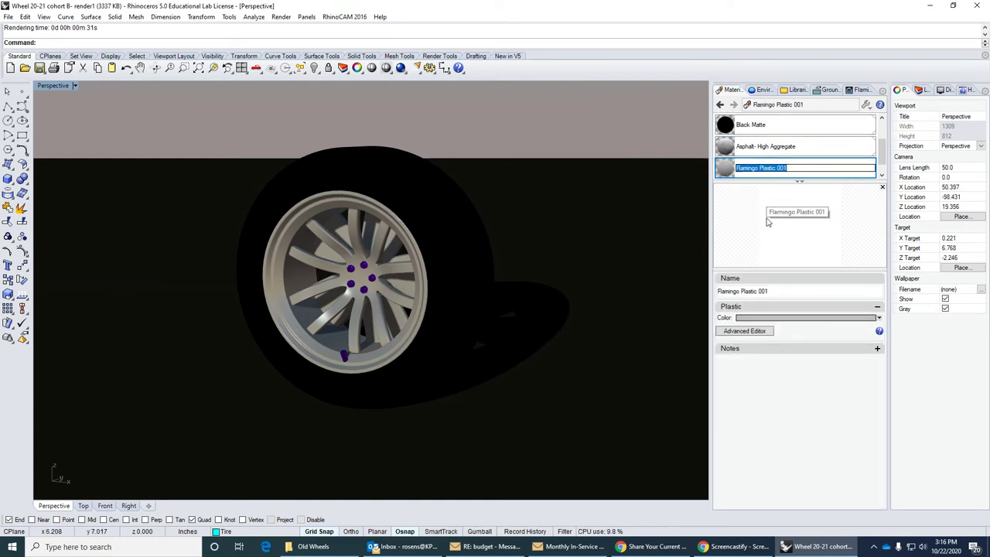
pyautogui.click(839, 318)
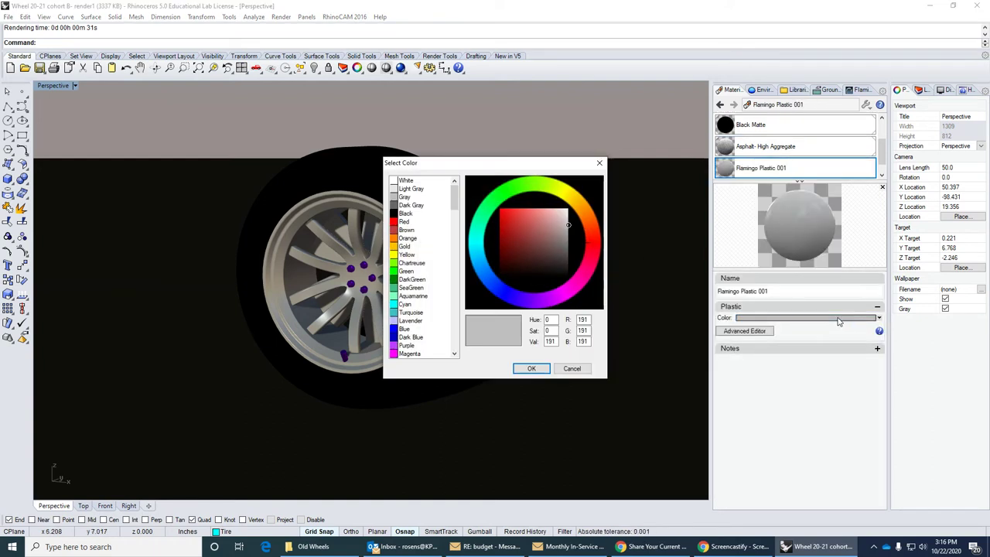
pyautogui.click(405, 213)
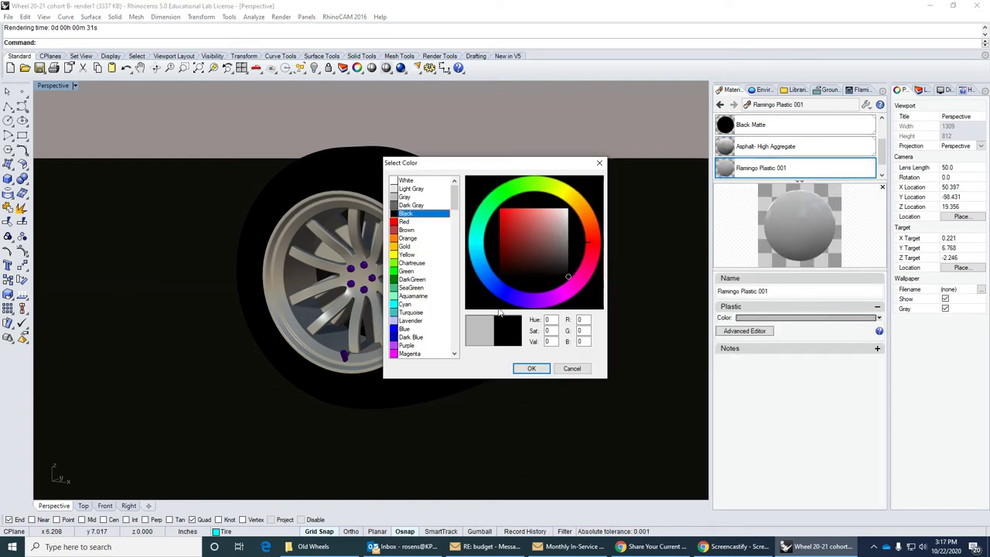
pyautogui.click(532, 368)
# Rename the new plastic material to 'Tire 1' in the advanced editor
pyautogui.click(745, 331)
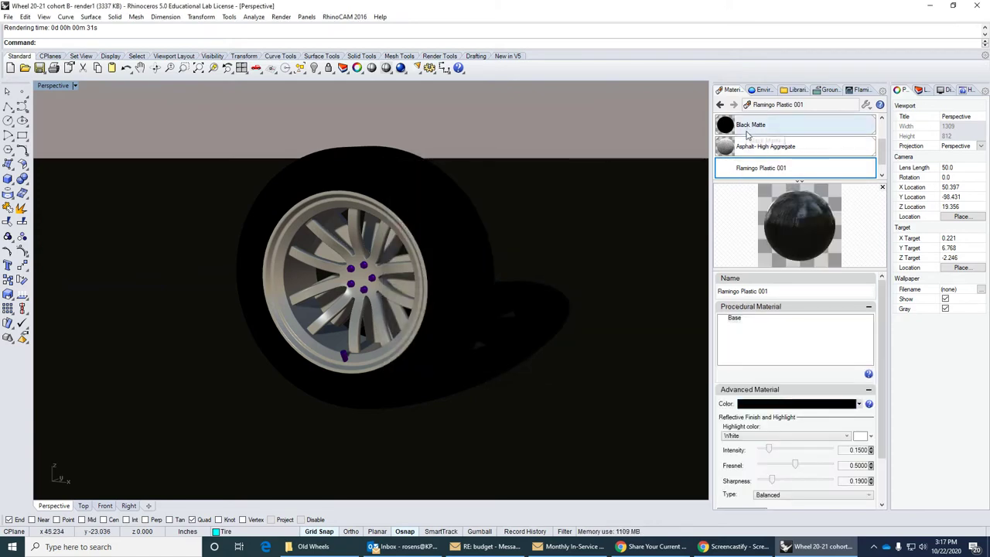
pyautogui.click(766, 177)
pyautogui.click(776, 177)
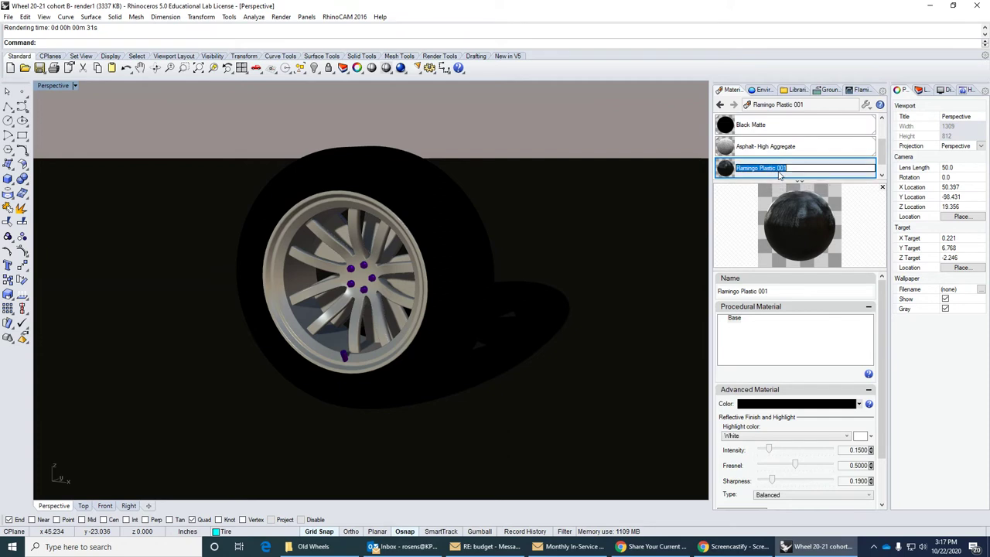
pyautogui.write('Tire')
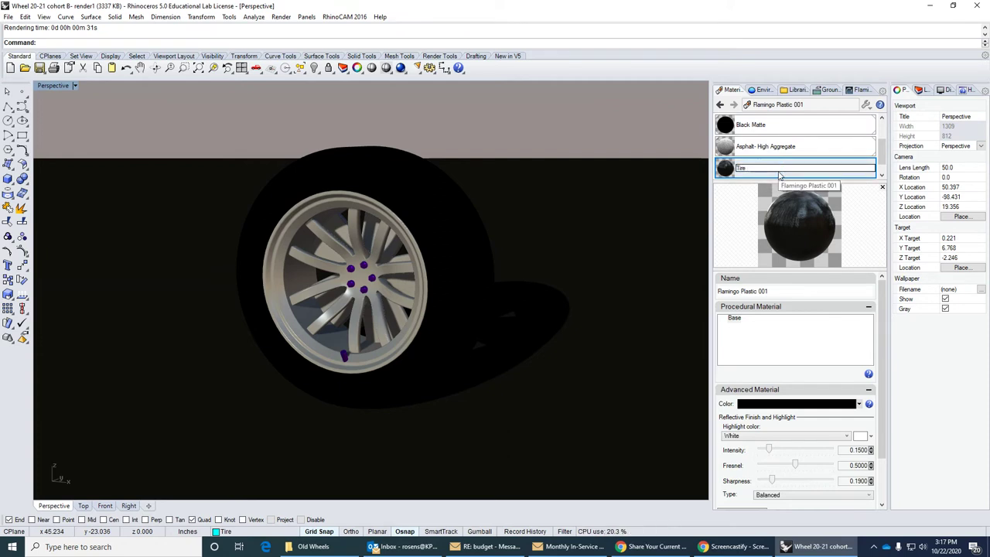
pyautogui.write(' 1')
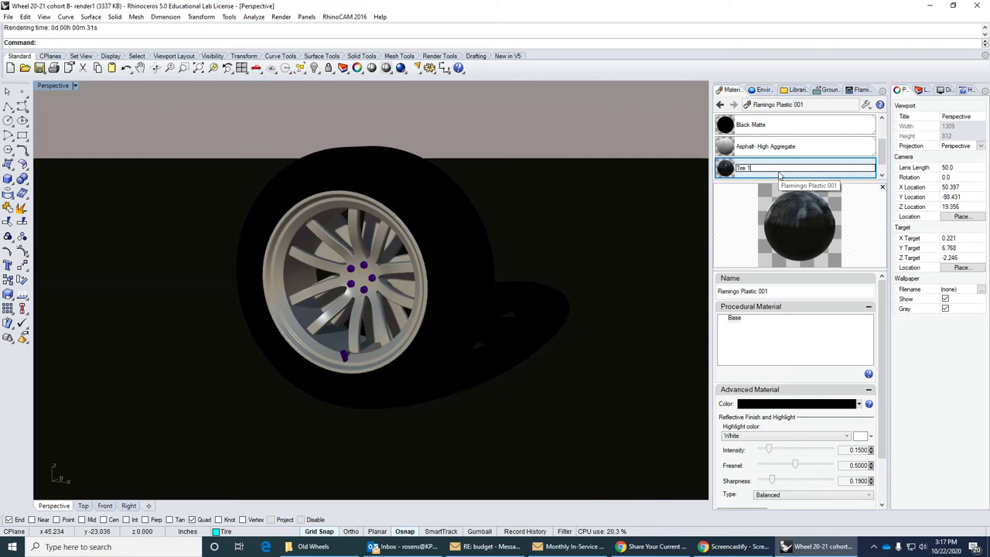
pyautogui.press('Return')
# Assign the Tire 1 material to the Tire layer
pyautogui.rightClick(724, 176)
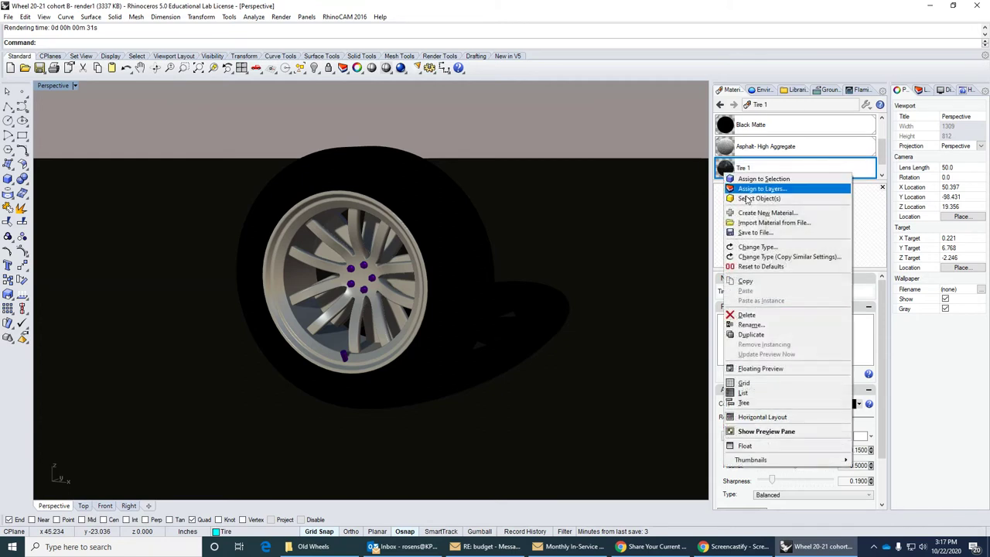
pyautogui.click(748, 190)
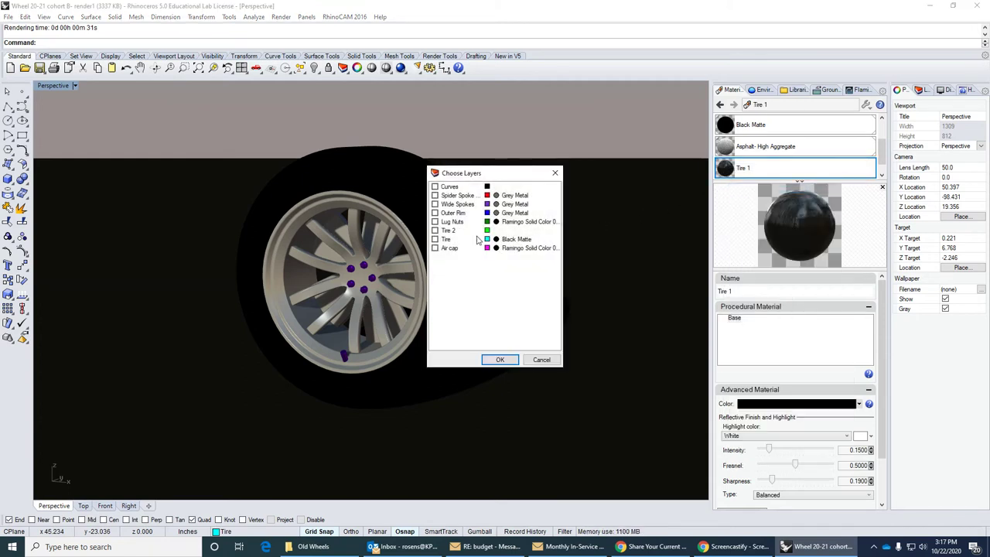
pyautogui.click(435, 239)
pyautogui.click(500, 360)
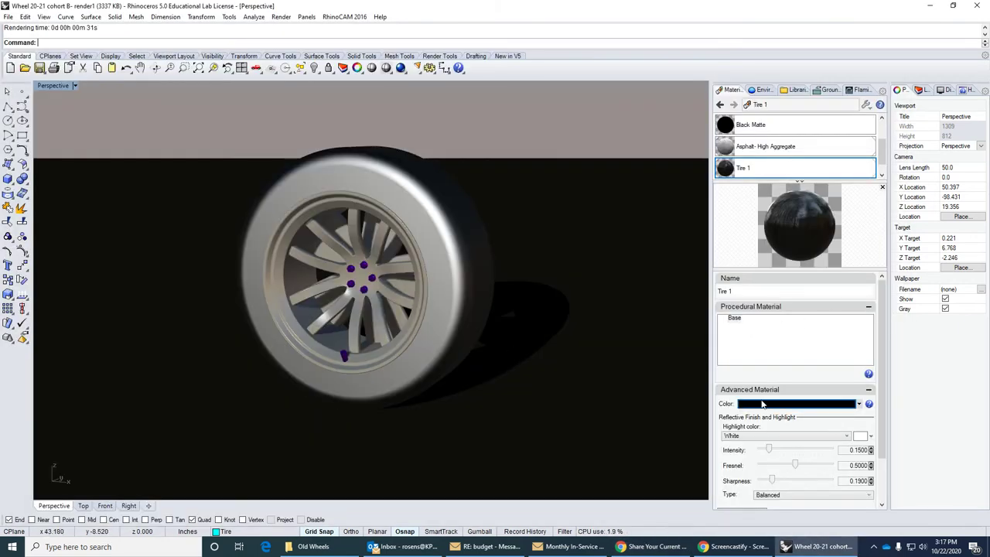
# Set Tire 1's highlight colour to Custom dark grey (105, 105, 105)
pyautogui.moveTo(562, 356)
pyautogui.mouseDown(button='right')
pyautogui.moveTo(523, 348)
pyautogui.moveTo(552, 342)
pyautogui.mouseUp(button='right')
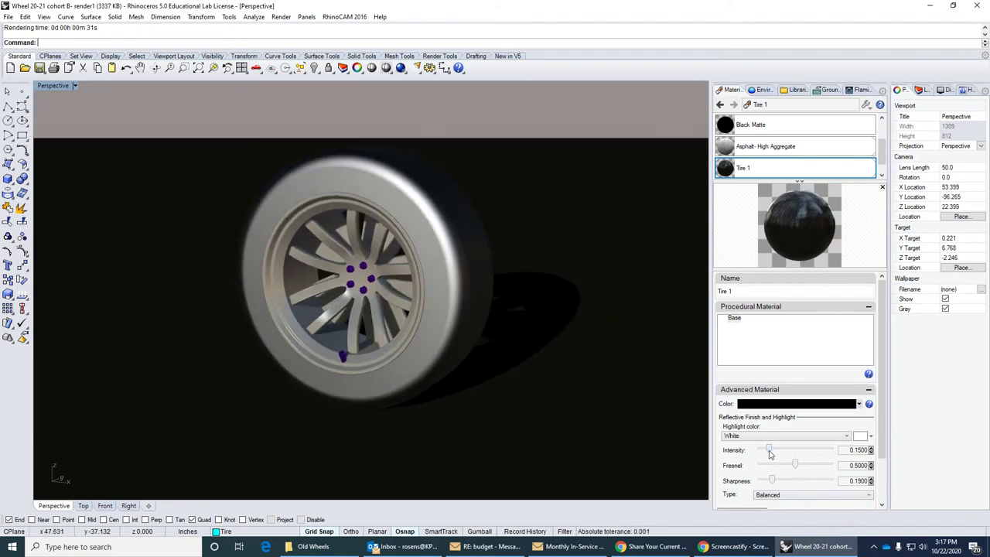
pyautogui.click(847, 436)
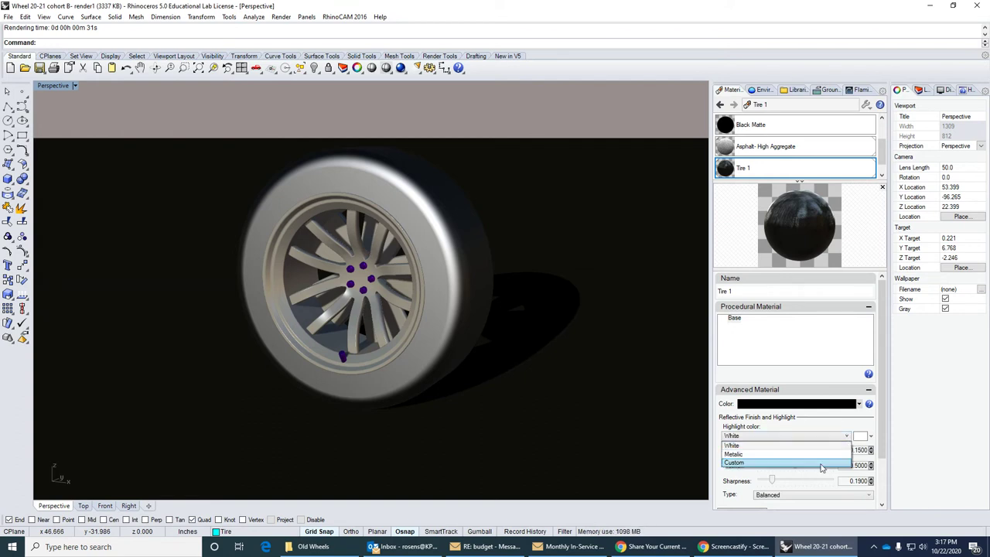
pyautogui.click(821, 464)
pyautogui.click(861, 436)
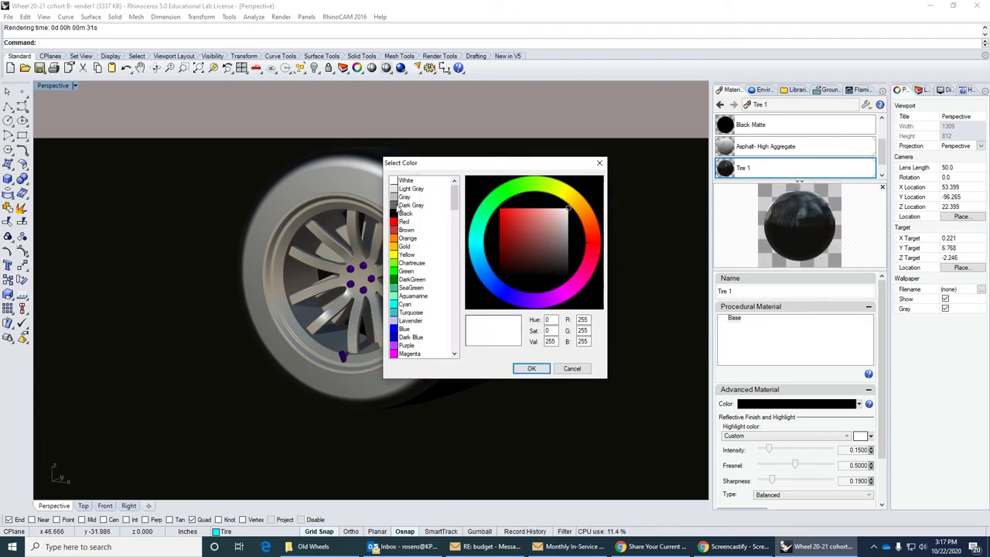
pyautogui.click(410, 204)
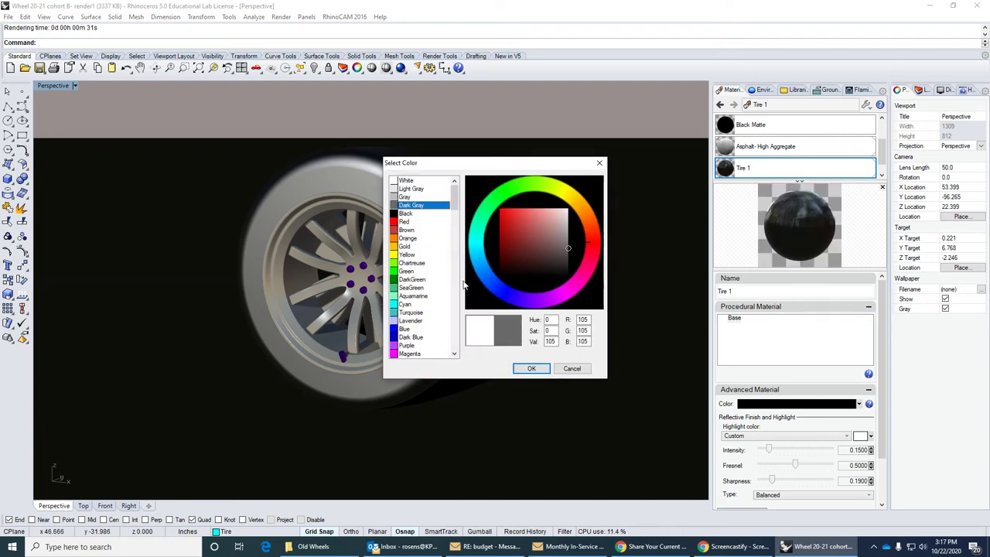
pyautogui.click(531, 368)
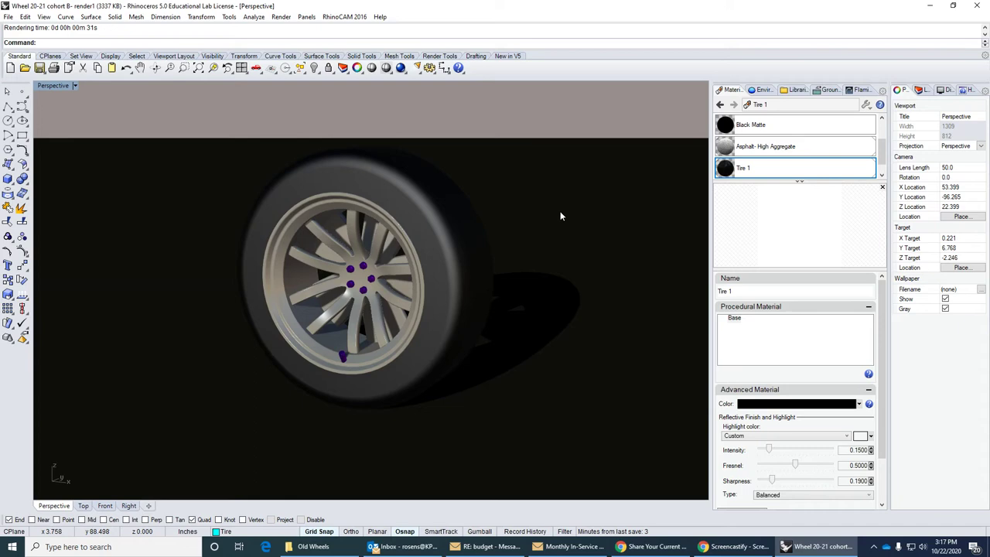
pyautogui.click(400, 69)
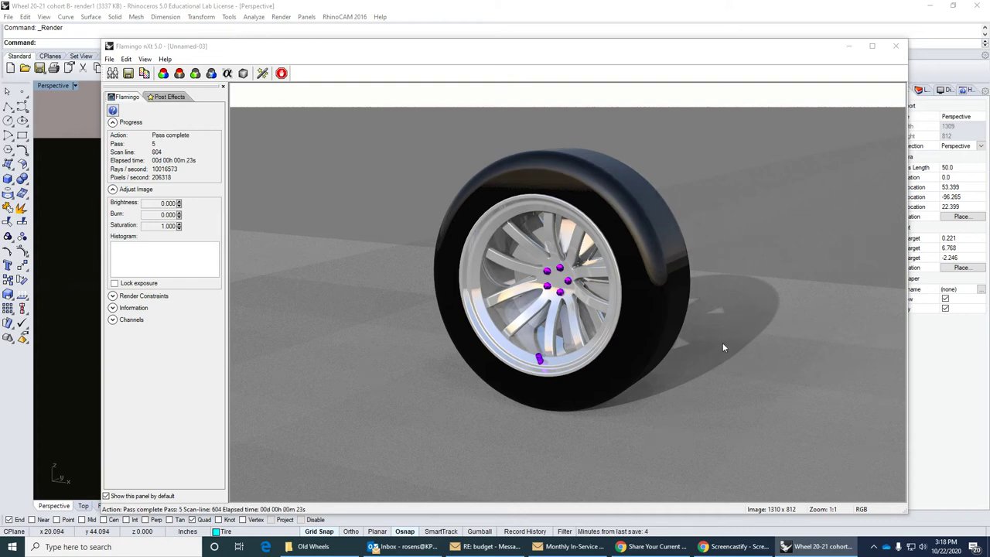
pyautogui.click(895, 48)
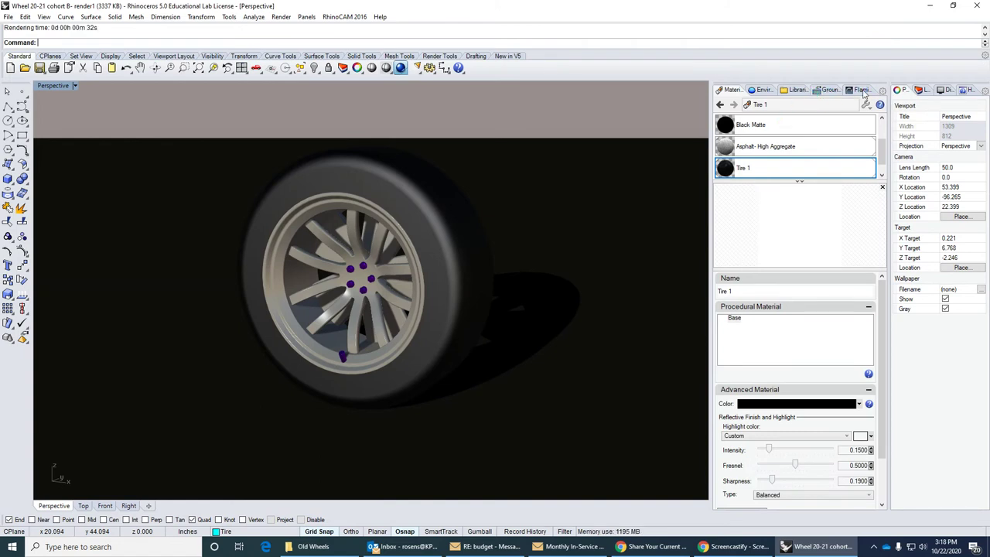
# Position the sun by azimuth and altitude at about -103° azimuth and render the wheel
pyautogui.click(863, 90)
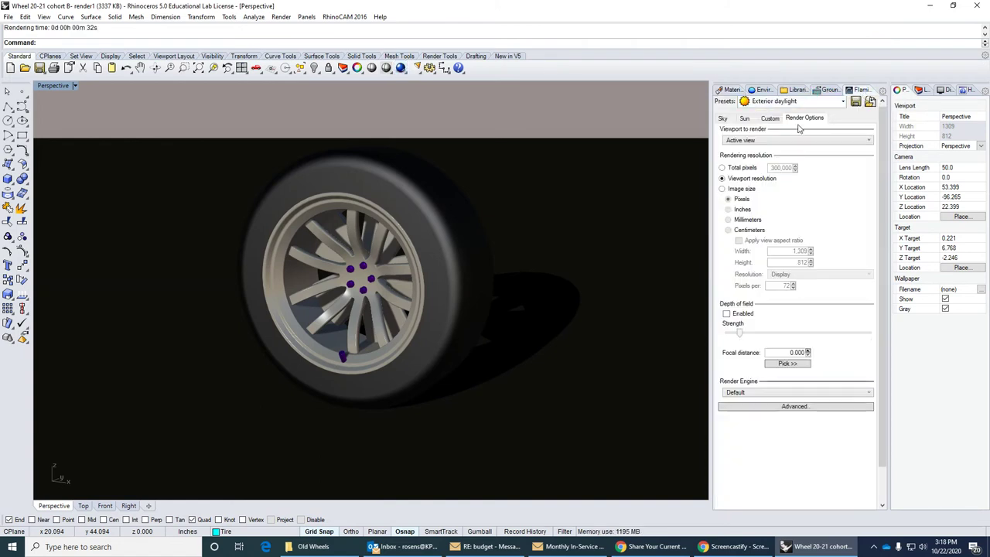
pyautogui.click(745, 119)
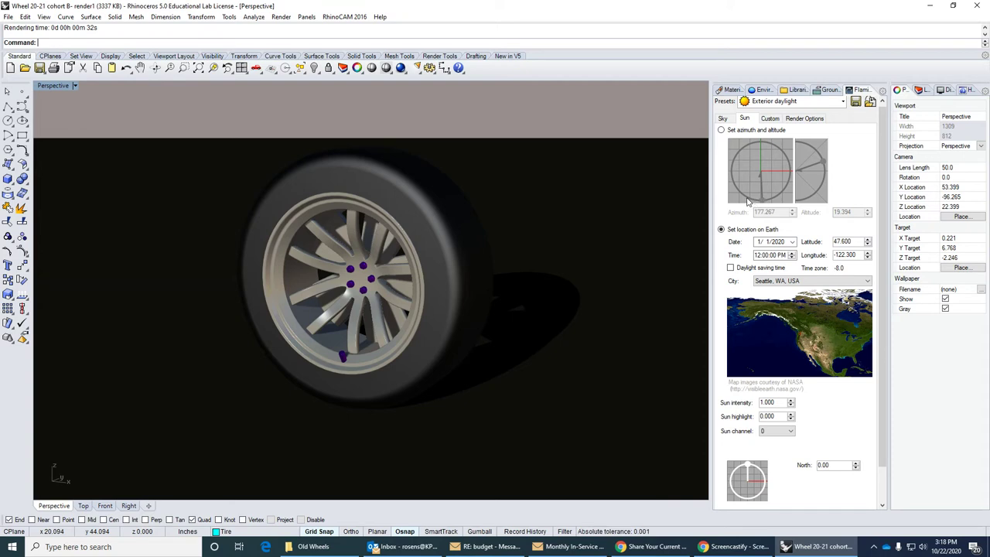
pyautogui.click(721, 130)
pyautogui.click(748, 200)
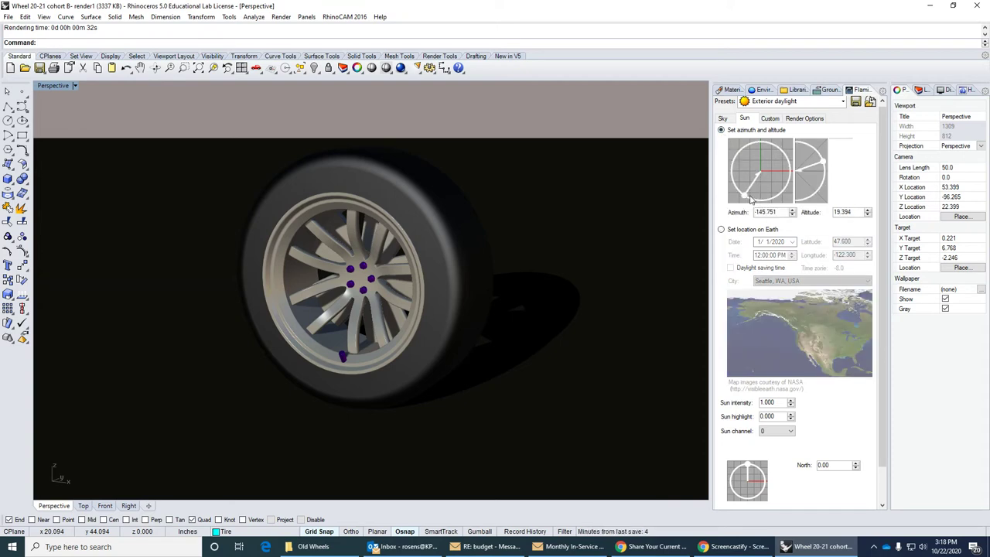
pyautogui.moveTo(745, 199); pyautogui.dragTo(732, 176)
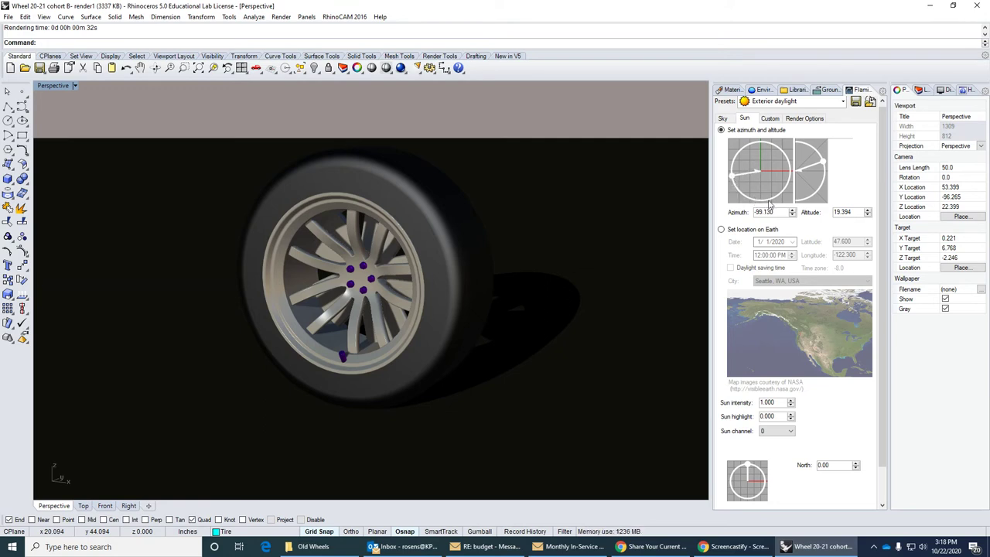
pyautogui.click(733, 180)
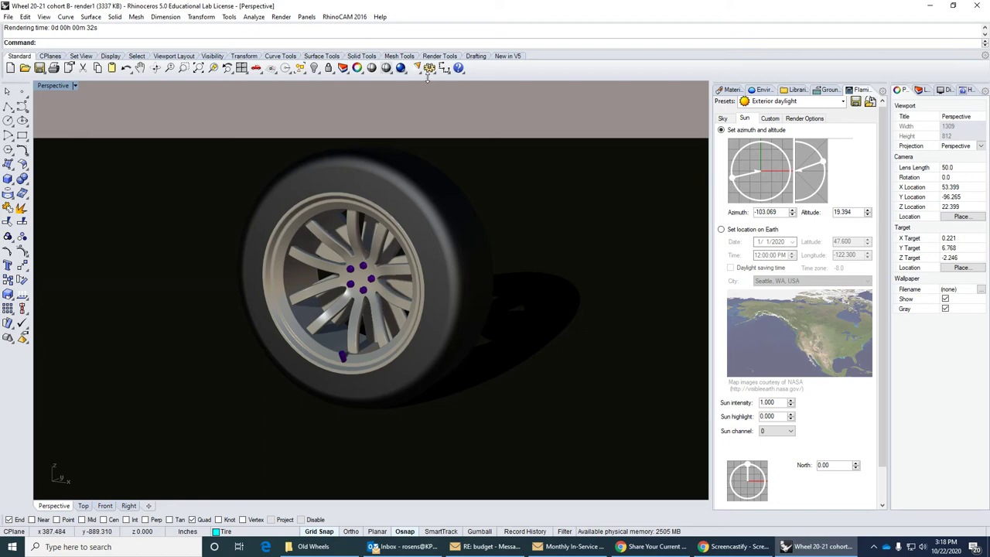
pyautogui.click(401, 68)
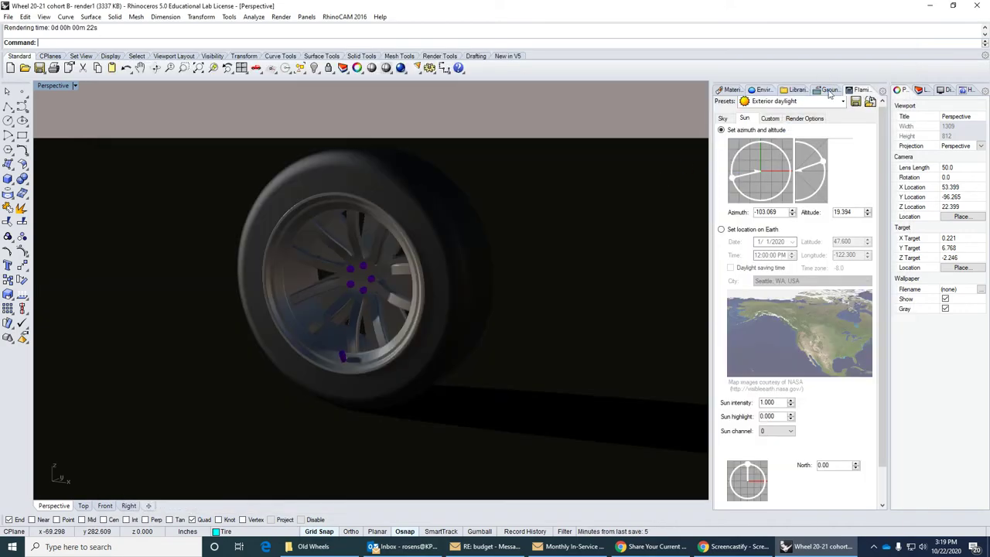
# Turn off the ground plane
pyautogui.click(829, 90)
pyautogui.click(721, 113)
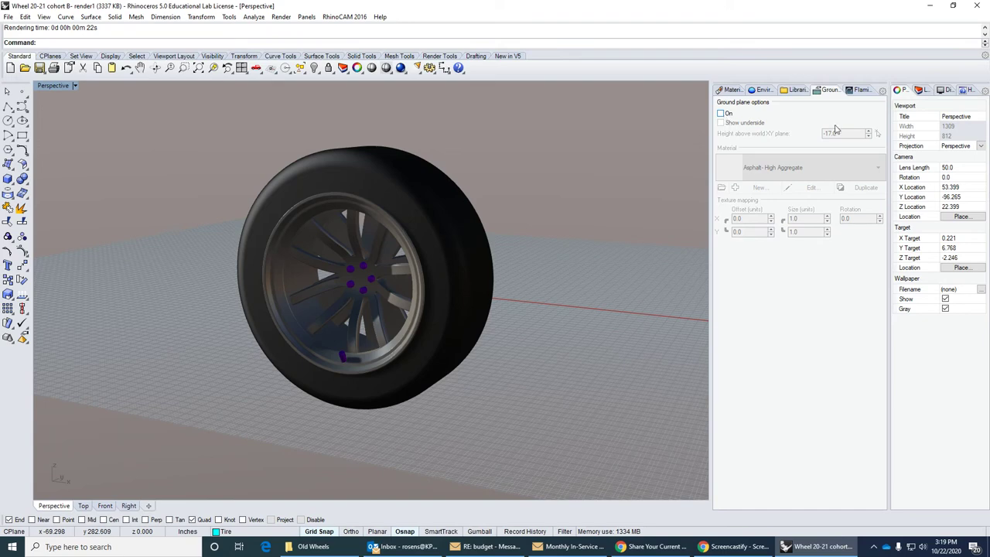
pyautogui.click(856, 91)
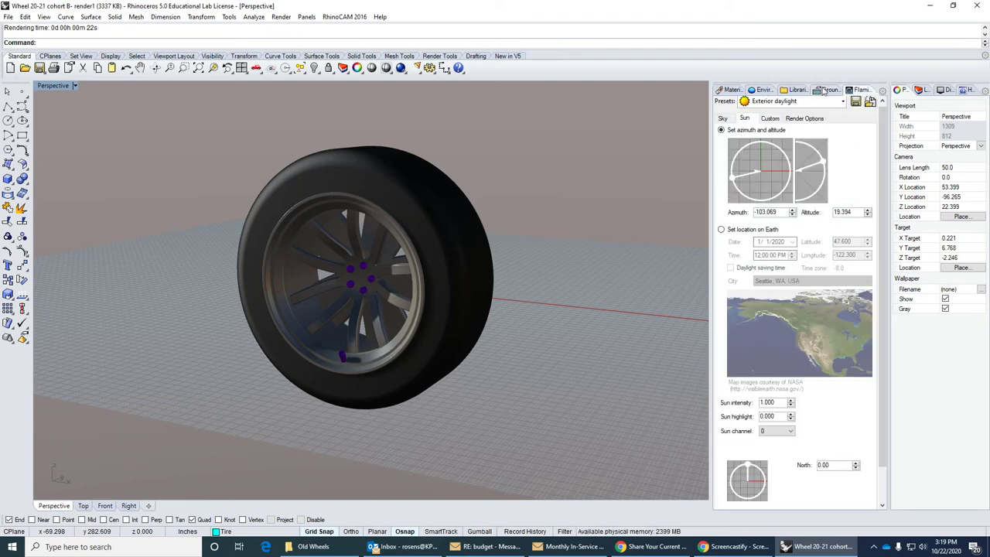
# Set the environment background type to Image and open the bitmap file picker
pyautogui.click(758, 90)
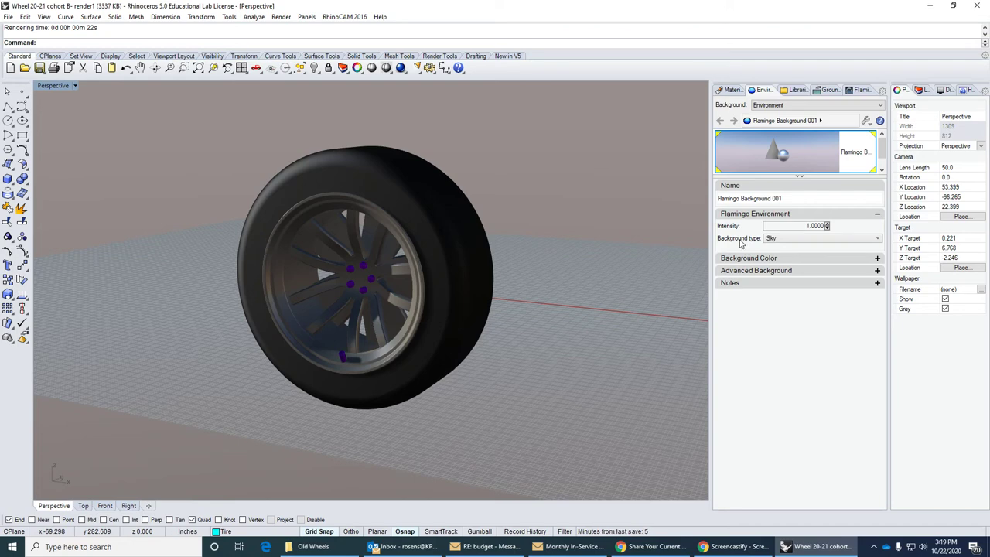
pyautogui.click(783, 241)
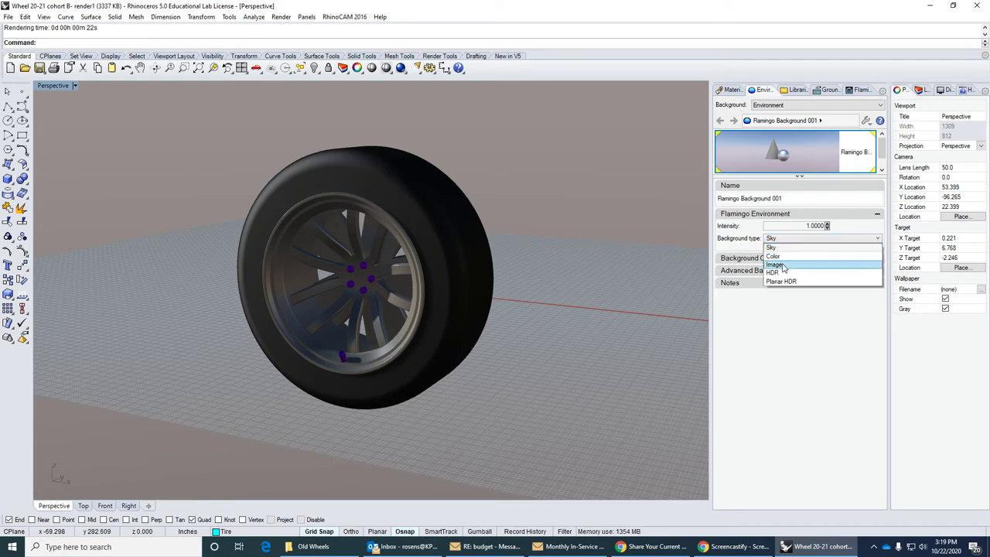
pyautogui.click(781, 266)
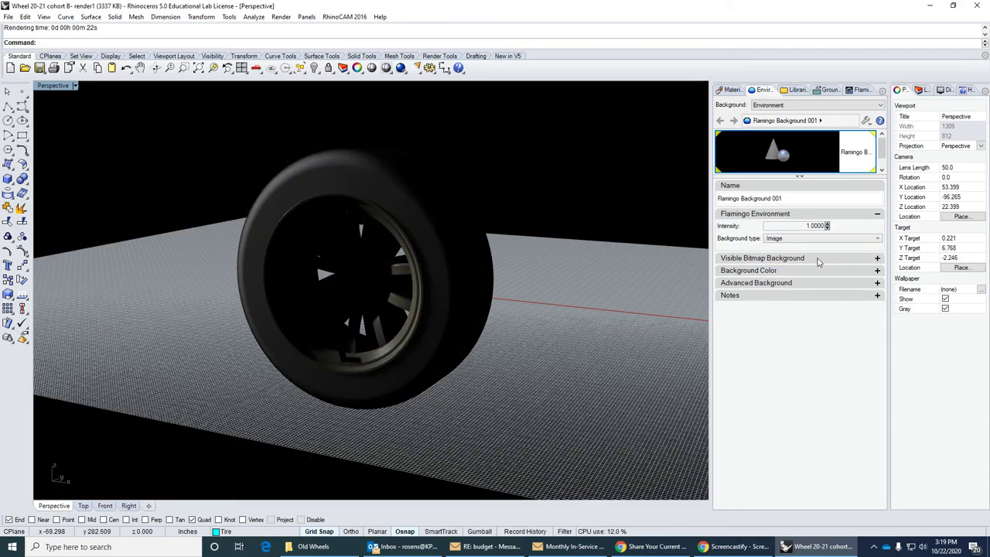
pyautogui.click(878, 259)
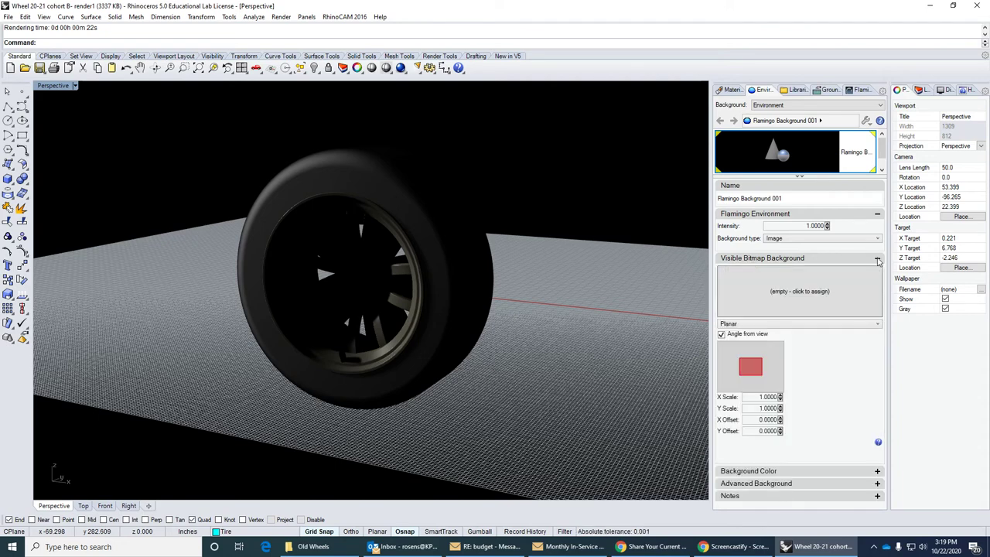
pyautogui.click(796, 294)
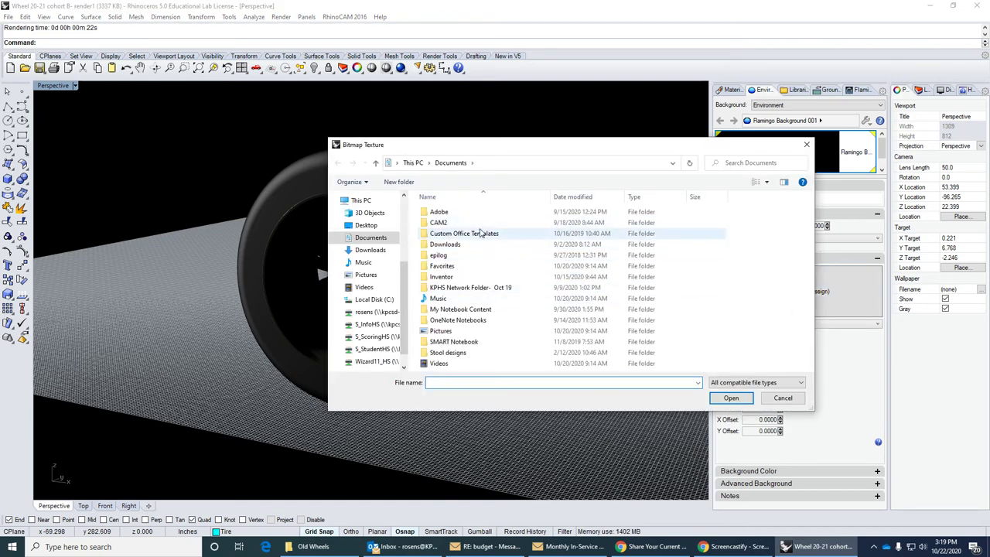
# Search Google for 'nebula galaxy' in a new Chrome tab
pyautogui.click(642, 551)
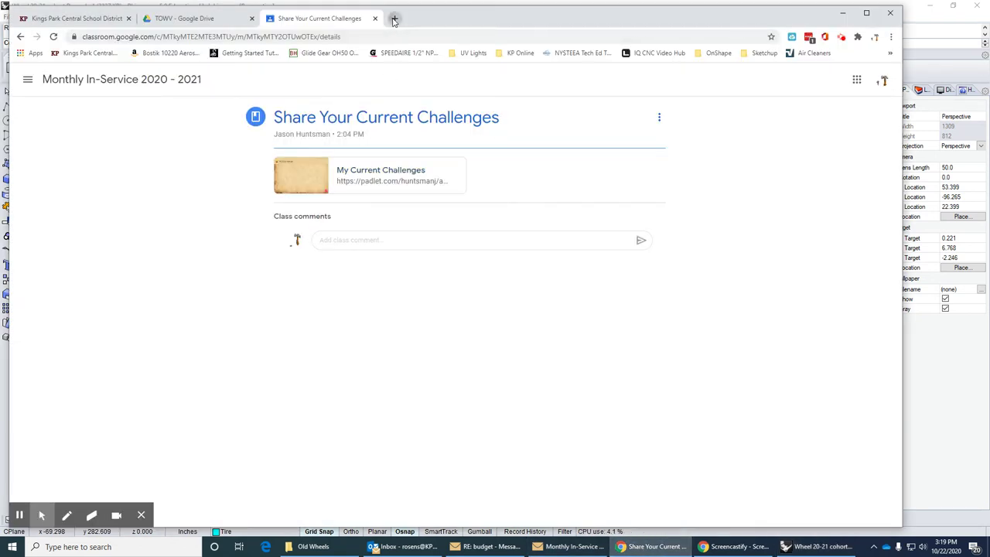
pyautogui.hotkey('ctrl', 't')
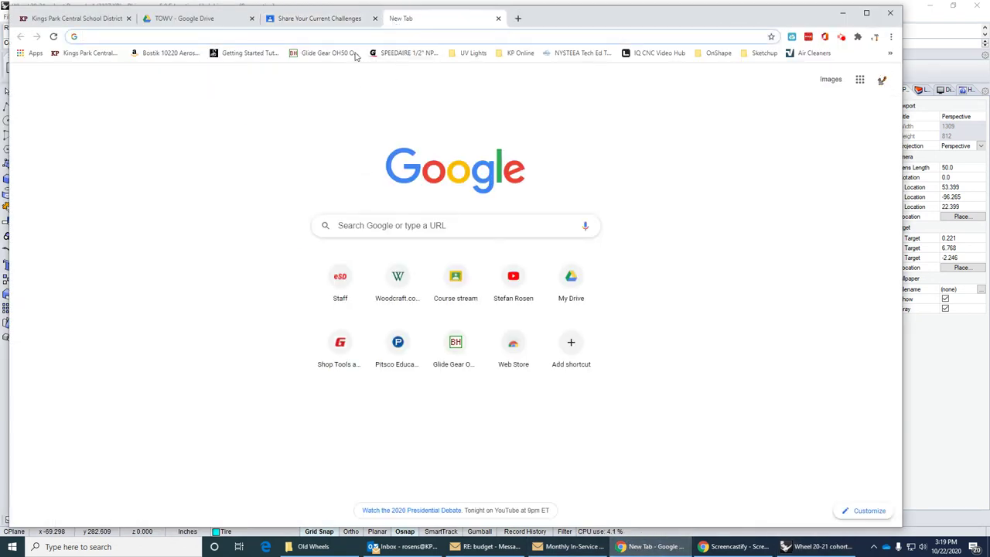
pyautogui.click(370, 227)
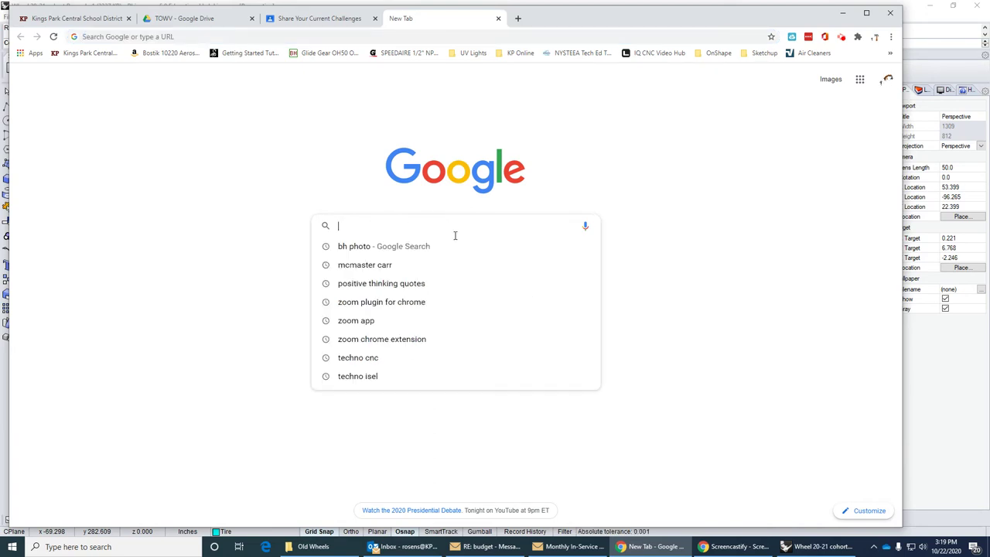
pyautogui.write('ne')
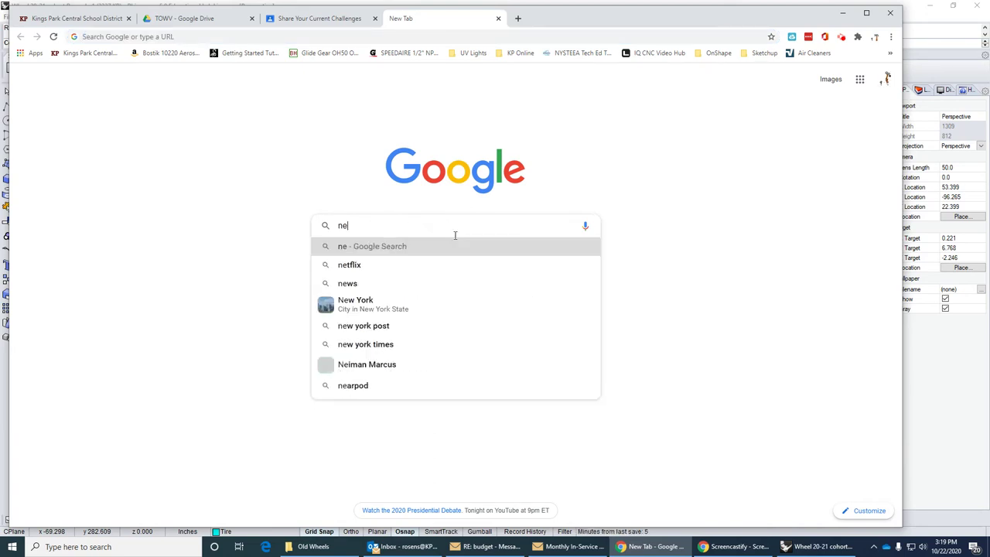
pyautogui.write('bula')
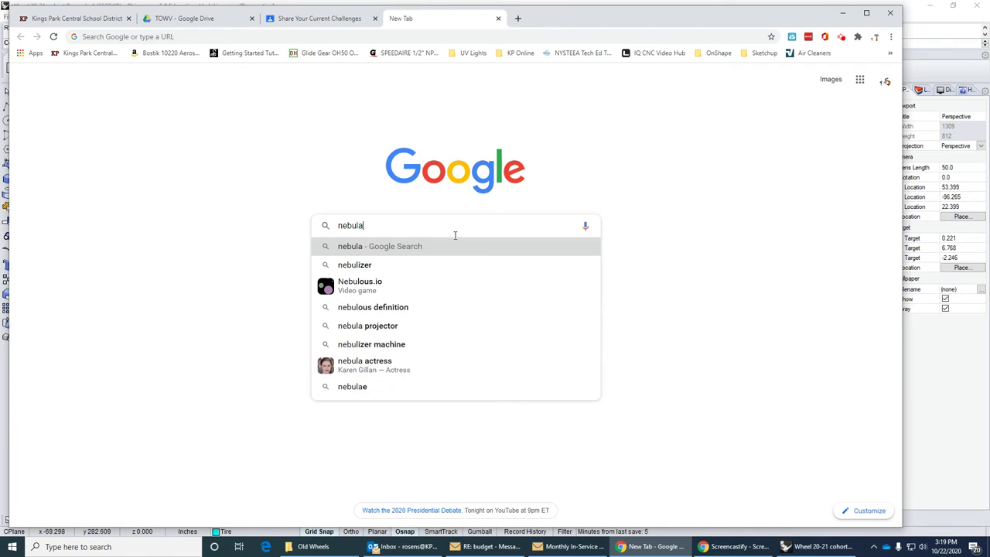
pyautogui.write(' galxy')
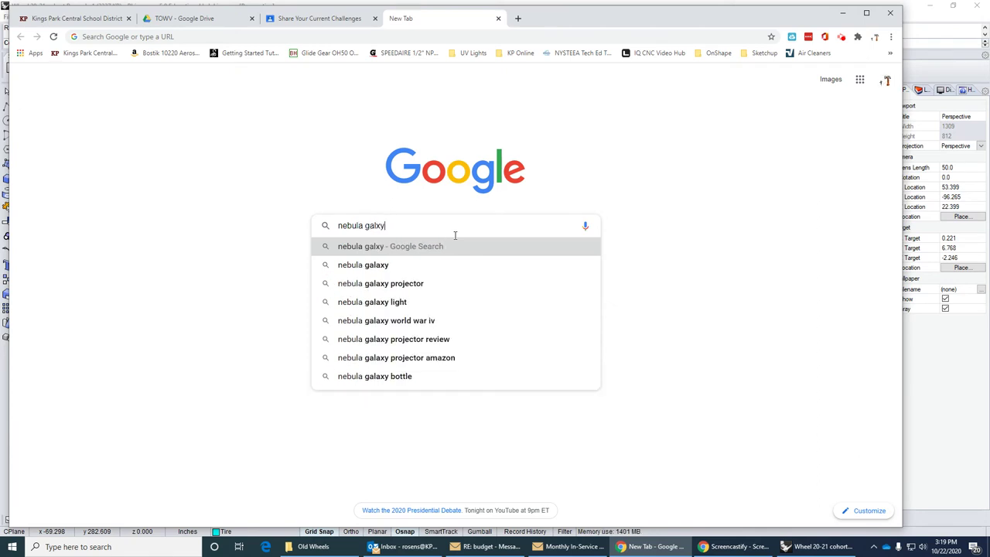
pyautogui.press('Down')
pyautogui.press('Return')
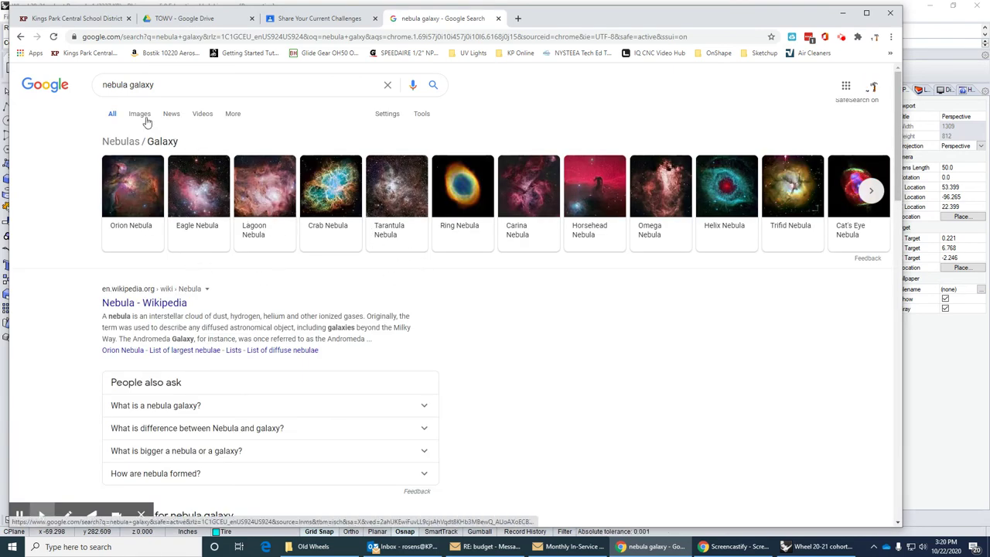
# Browse the nebula galaxy image results, previewing an orange nebula and checking search settings
pyautogui.click(139, 115)
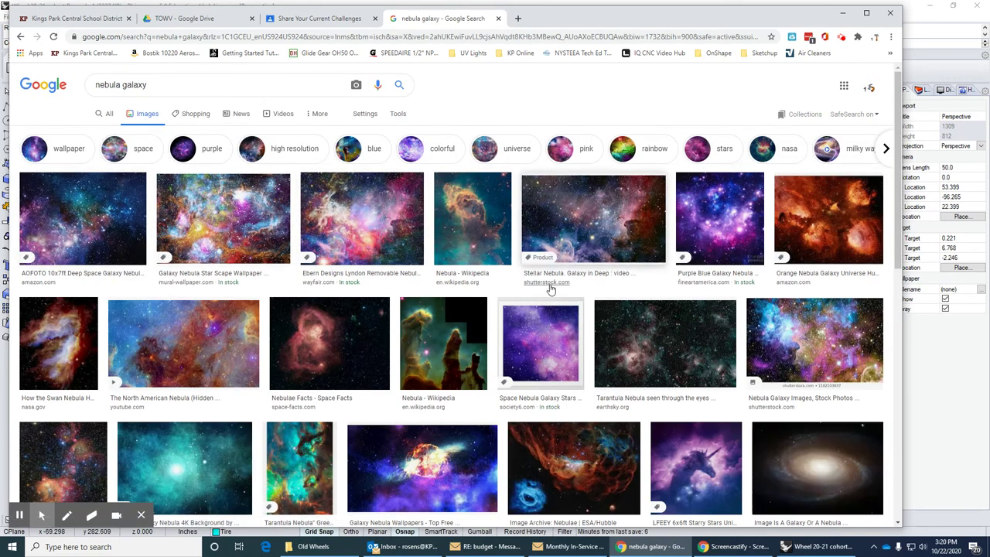
pyautogui.click(836, 217)
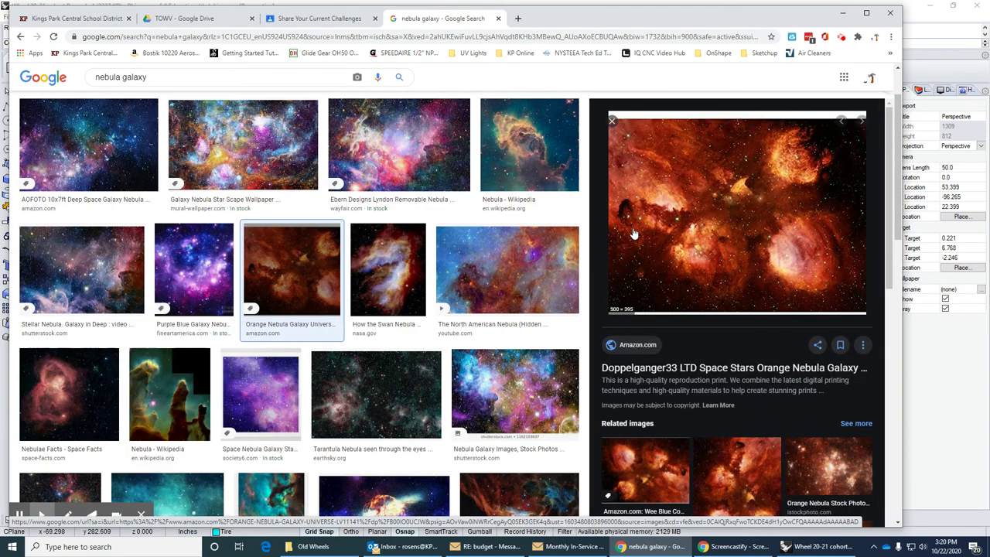
pyautogui.scroll(2, 464, 263)
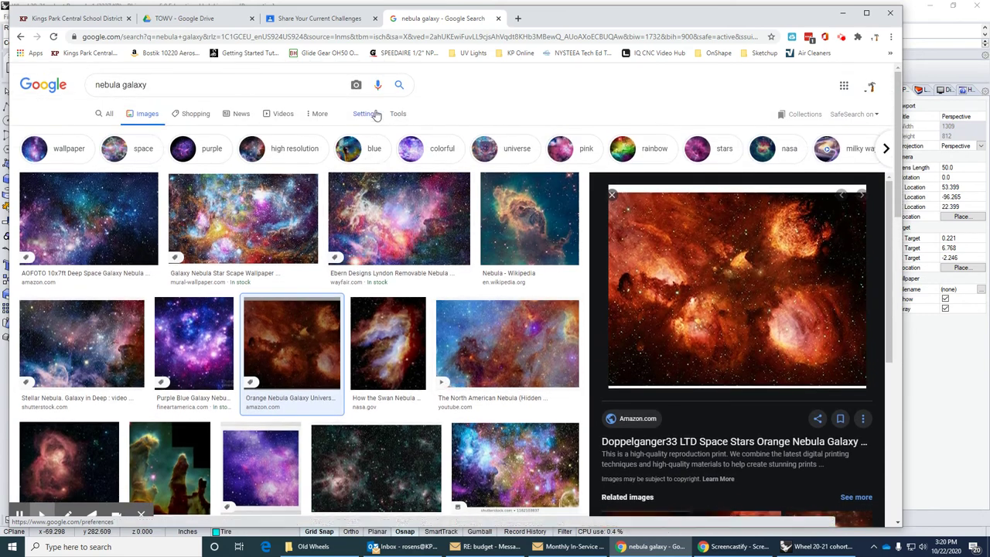
pyautogui.click(375, 115)
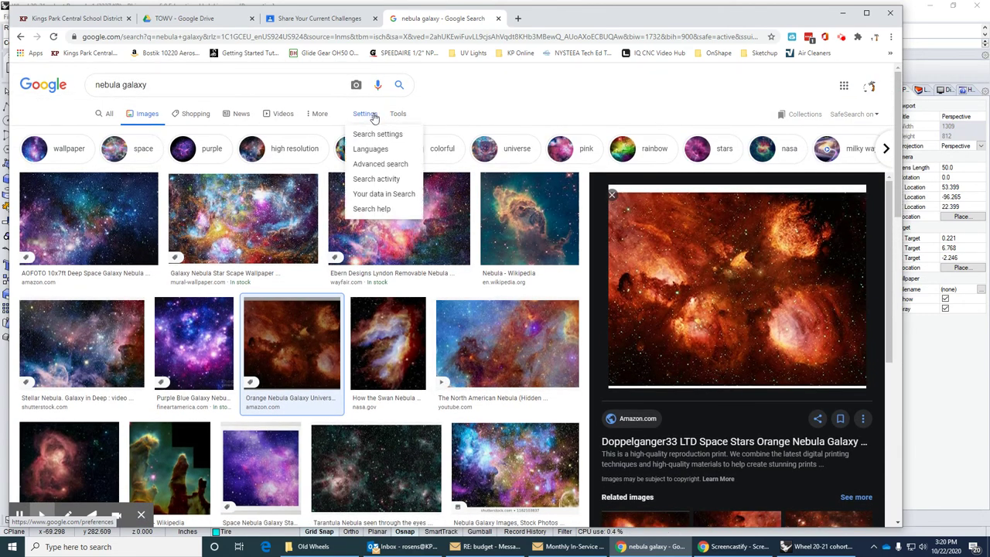
pyautogui.click(377, 135)
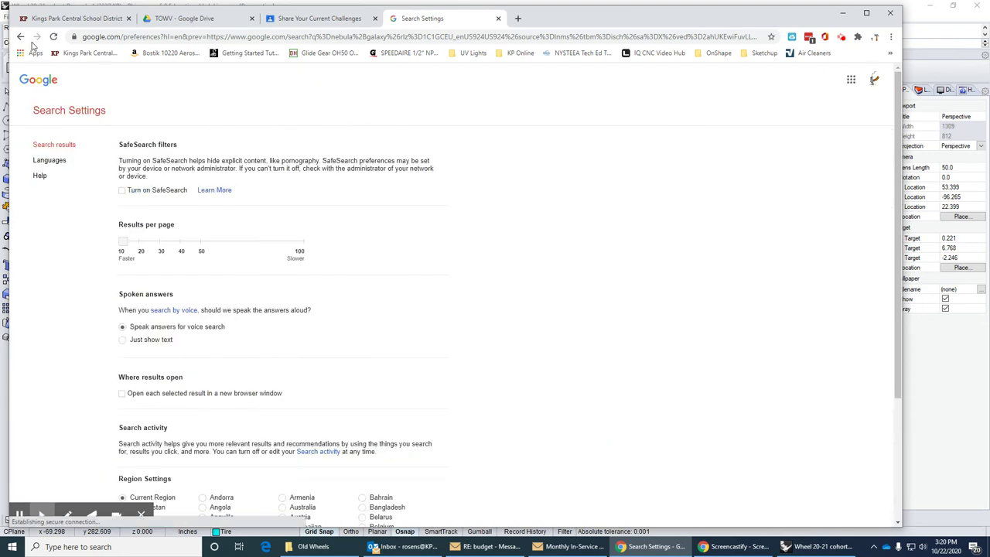
pyautogui.click(21, 36)
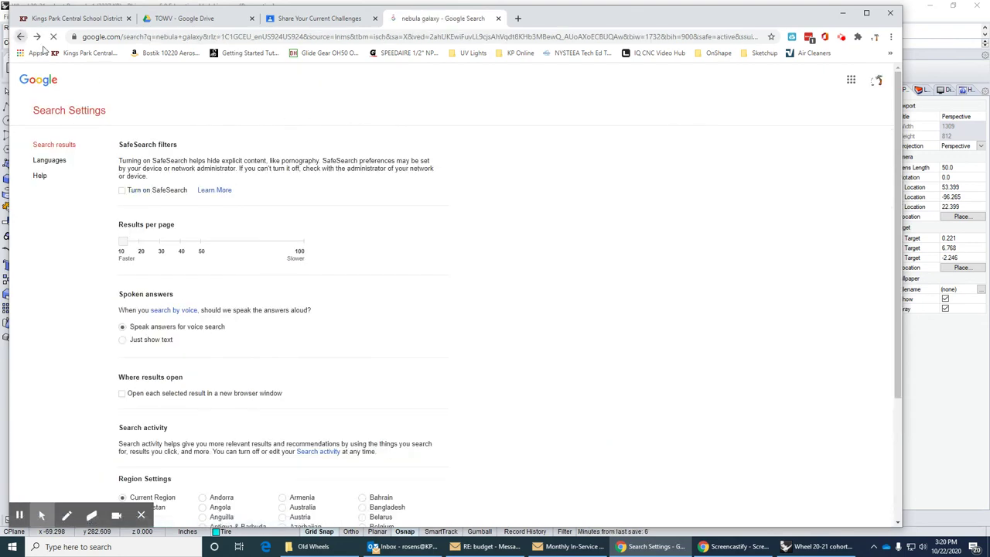
# Filter the images to Large size and preview the Tarantula Nebula picture
pyautogui.click(313, 115)
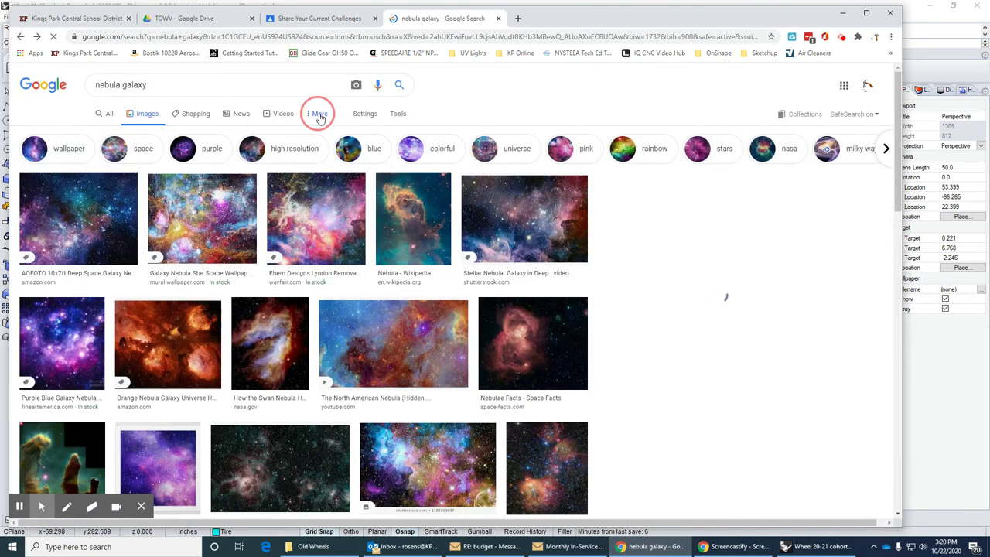
pyautogui.click(492, 75)
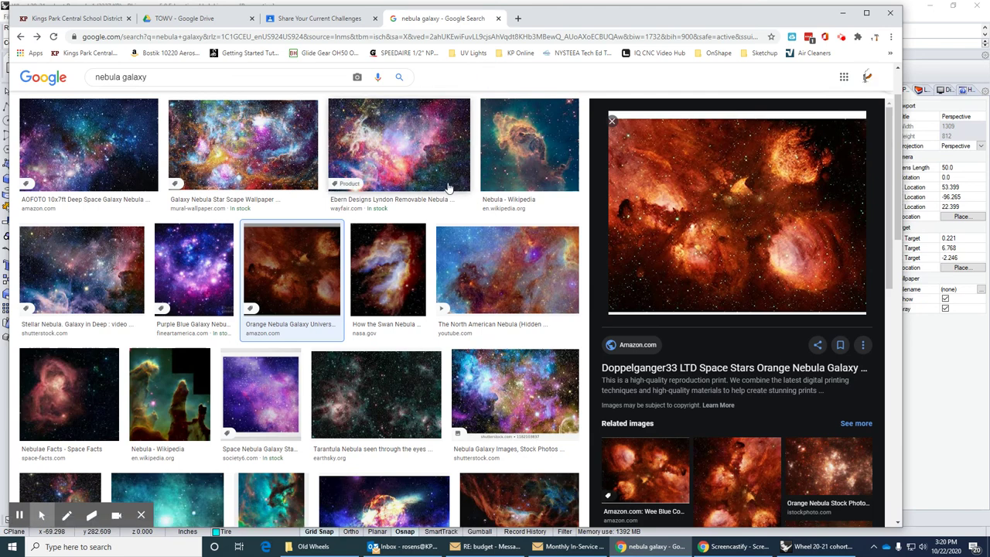
pyautogui.scroll(1, 492, 76)
pyautogui.click(399, 114)
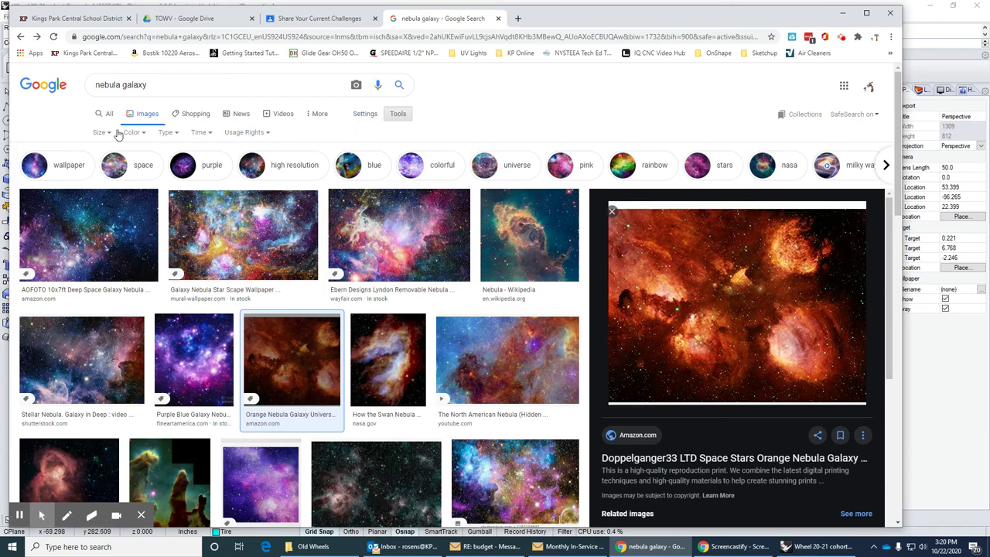
pyautogui.click(108, 133)
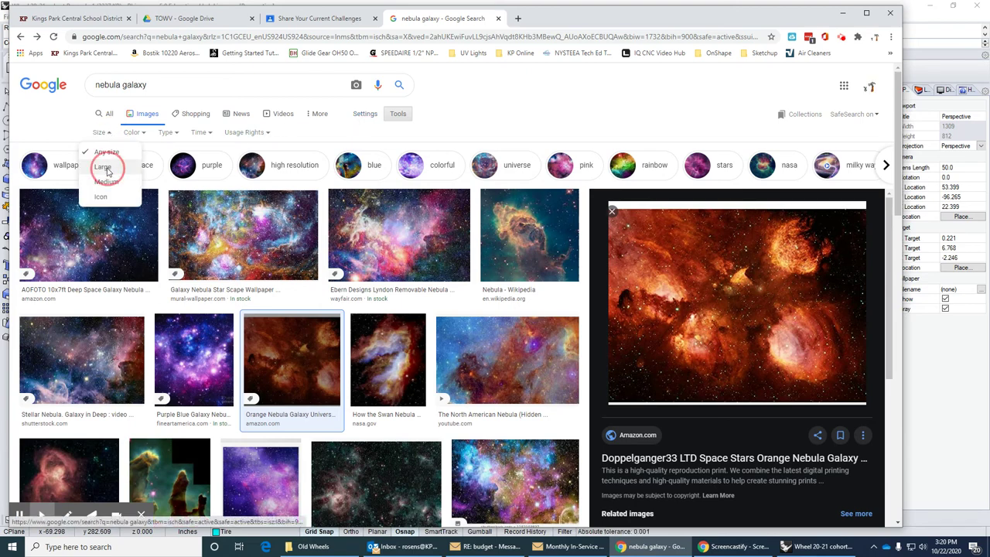
pyautogui.click(102, 166)
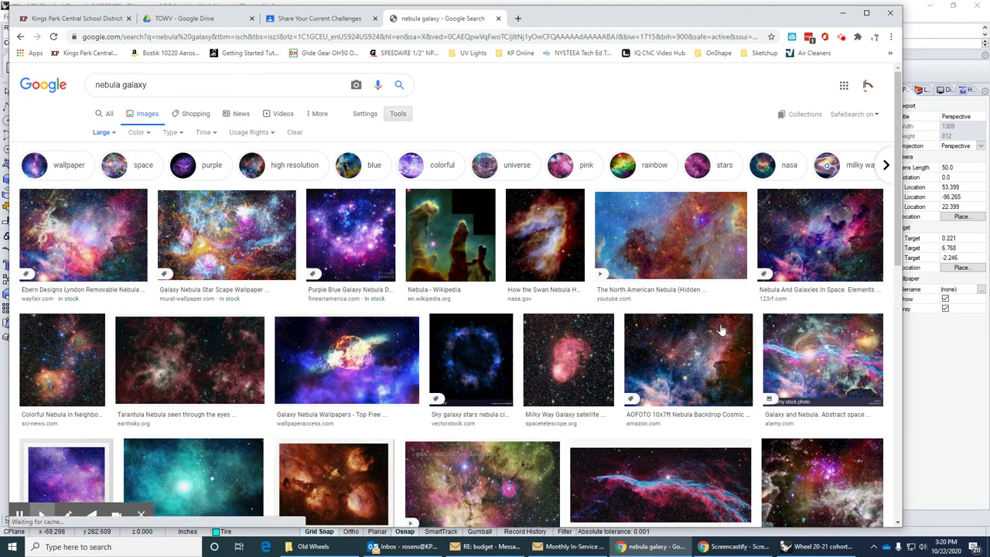
pyautogui.click(187, 360)
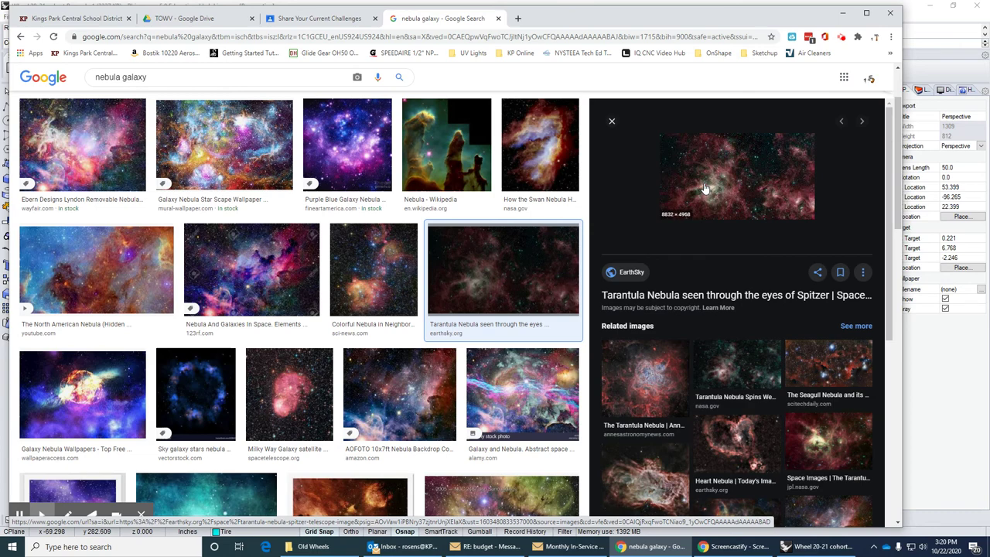
# Save EarthSky's Tarantula Nebula image to the Desktop as Tarantula-Nebula-Spitzer-Jan-27-2020-800x450.jpg
pyautogui.click(703, 188)
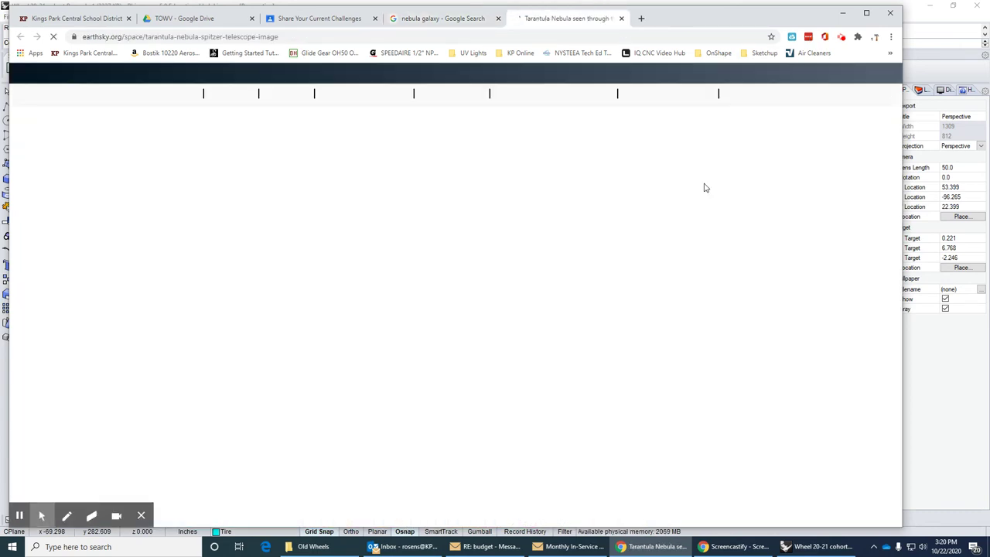
pyautogui.scroll(-2, 449, 323)
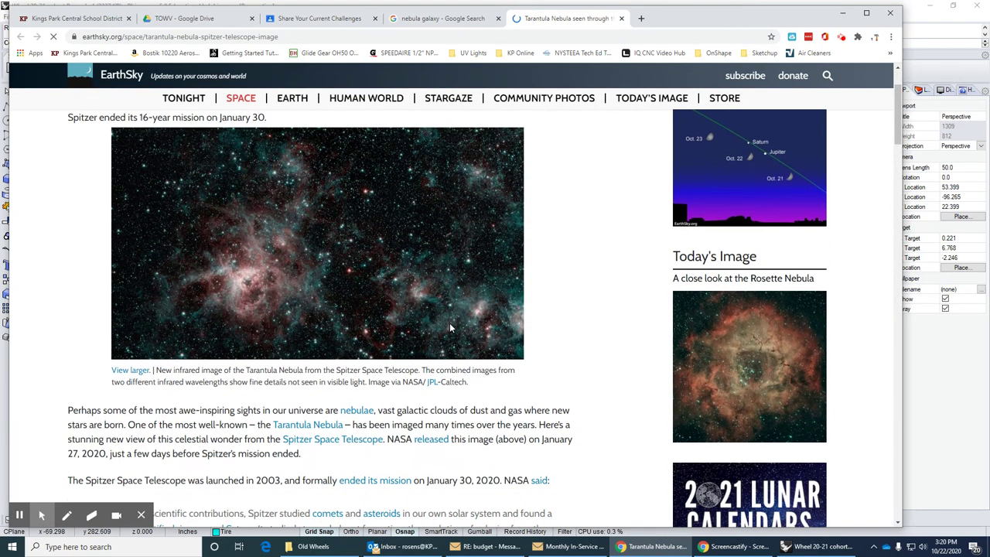
pyautogui.scroll(-5, 450, 322)
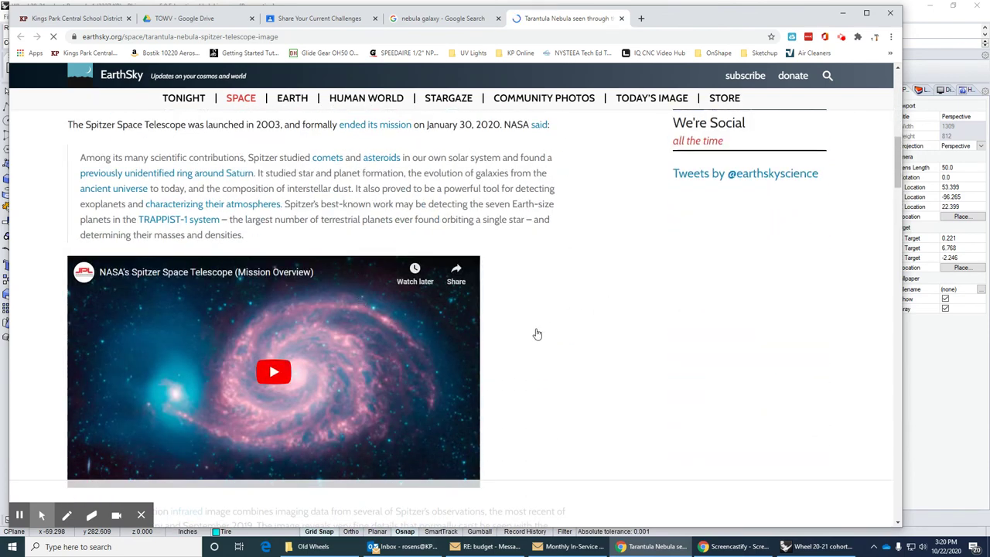
pyautogui.scroll(-2, 431, 298)
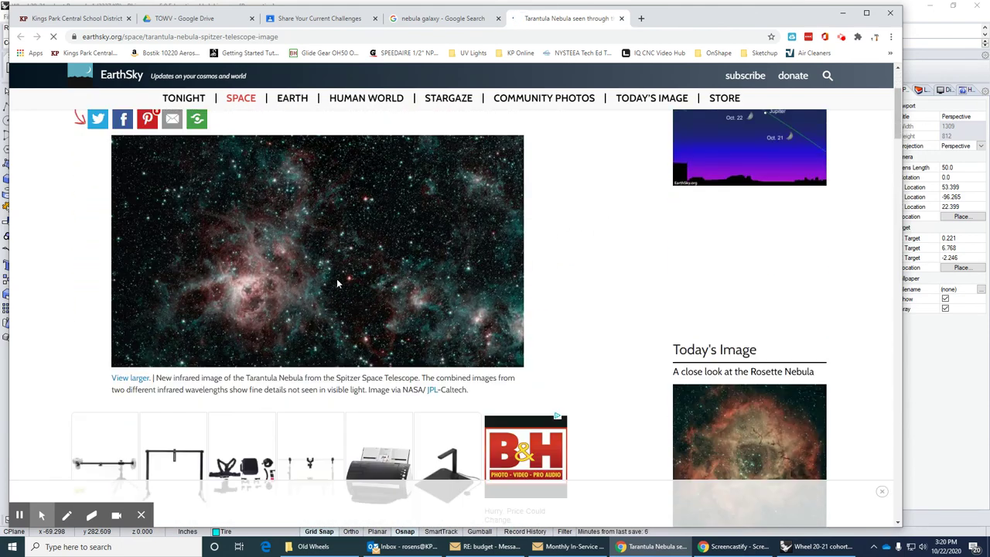
pyautogui.rightClick(326, 259)
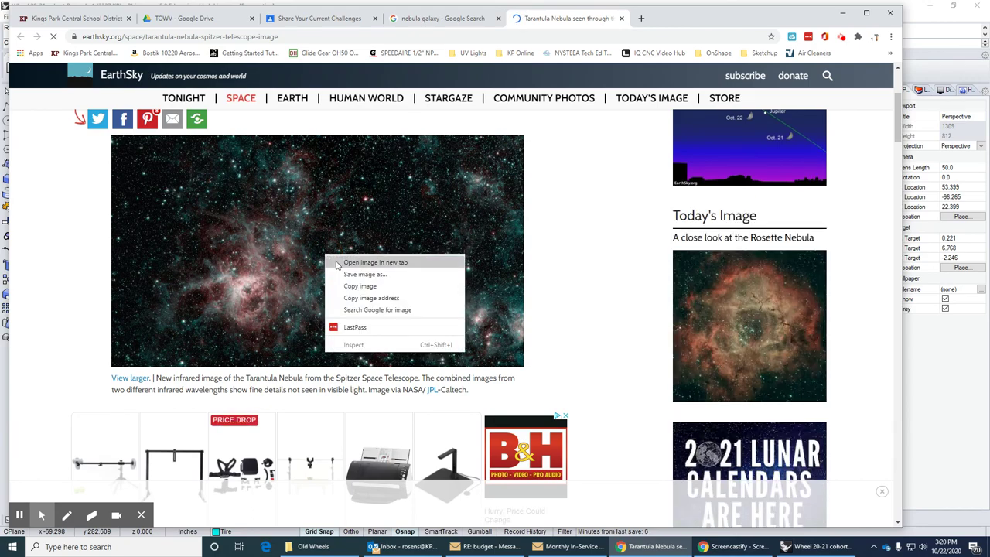
pyautogui.click(363, 274)
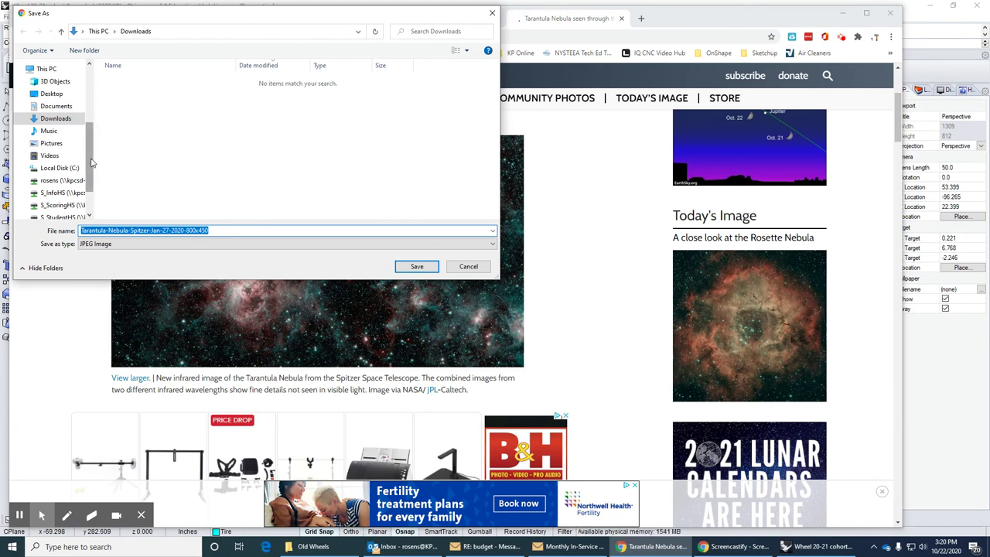
pyautogui.scroll(2, 91, 160)
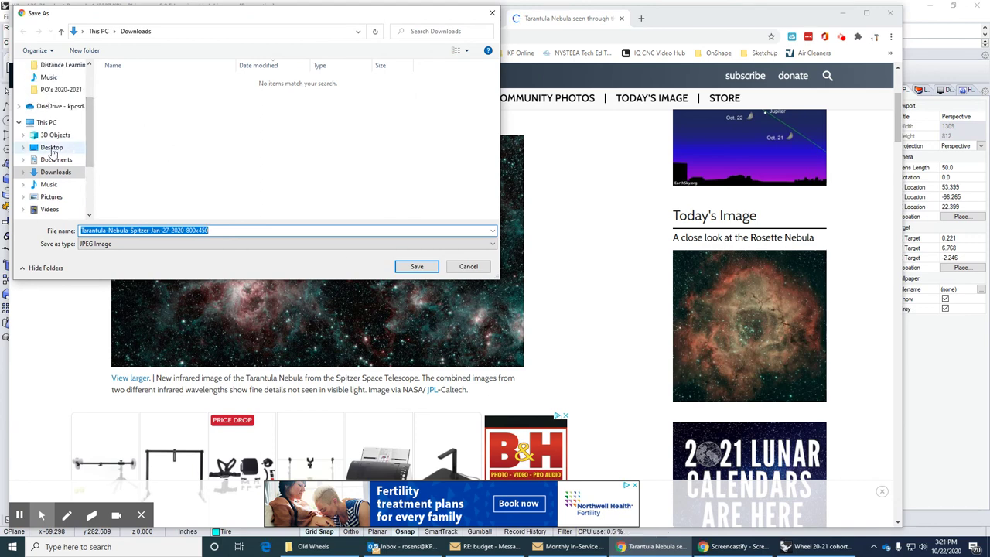
pyautogui.click(51, 149)
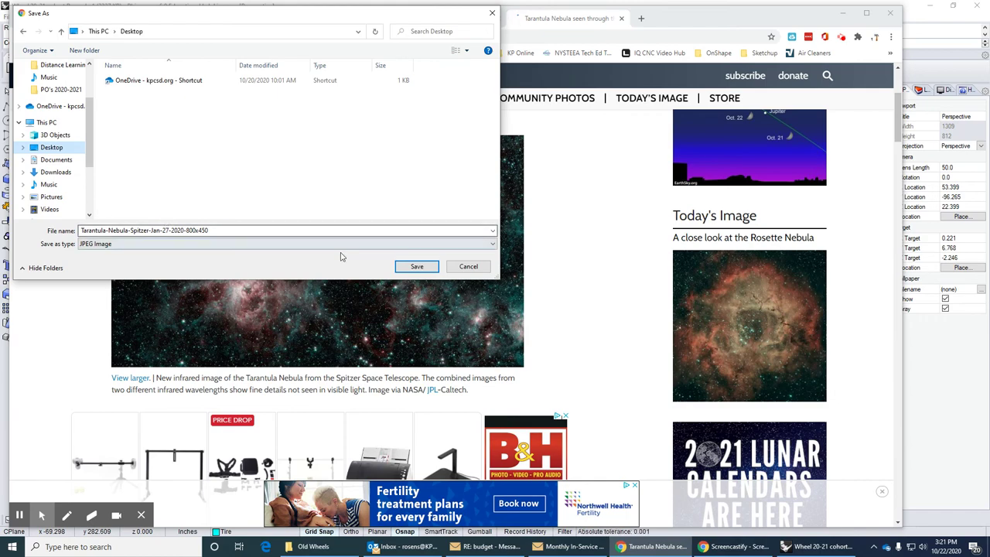
pyautogui.click(416, 266)
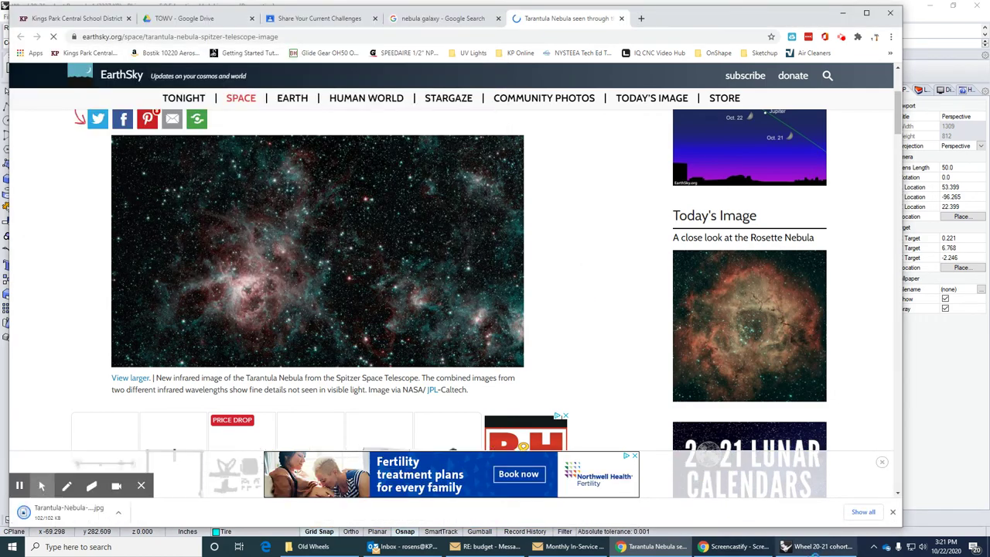
# Back in Rhino, load the Tarantula Nebula image from the Desktop as the background bitmap
pyautogui.moveTo(820, 554)
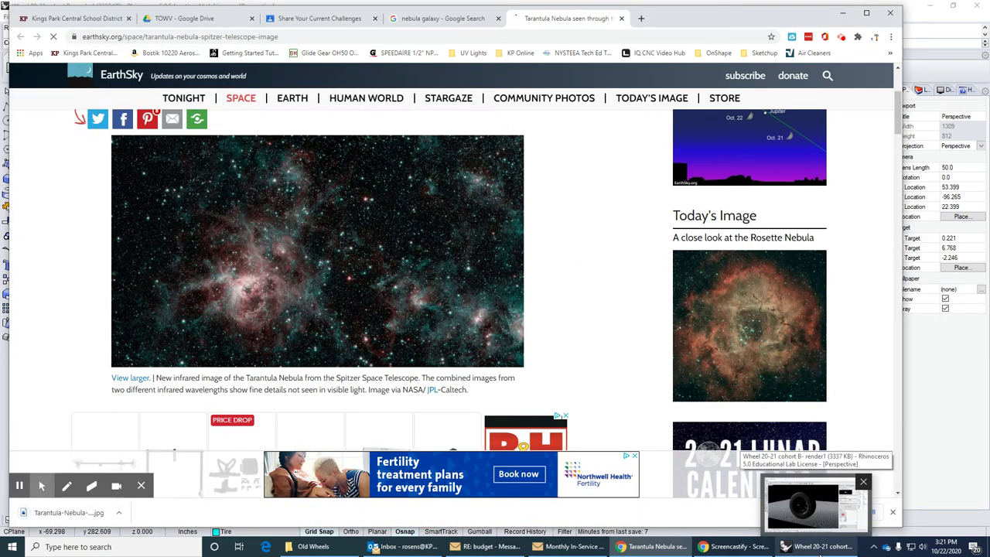
pyautogui.click(819, 555)
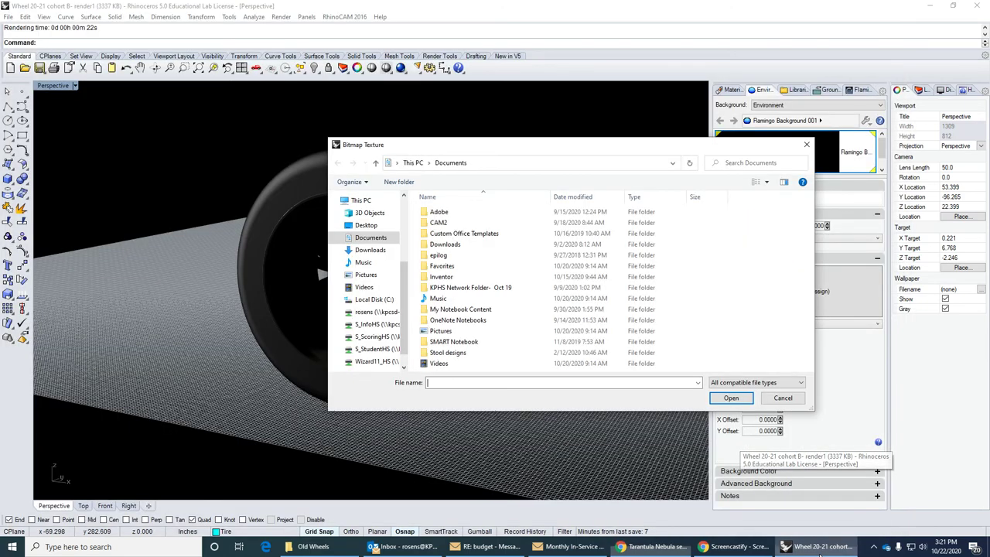
pyautogui.click(364, 225)
pyautogui.click(500, 232)
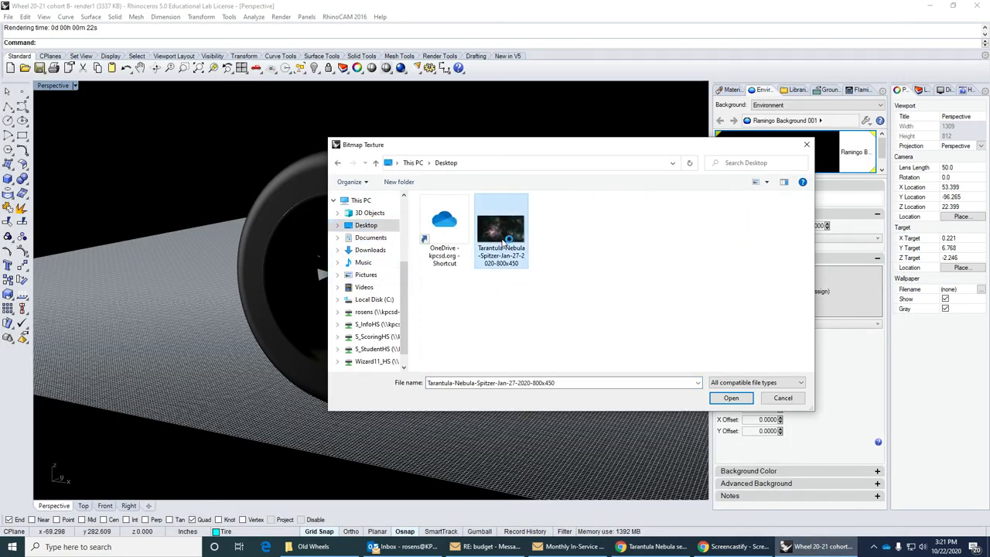
pyautogui.click(730, 398)
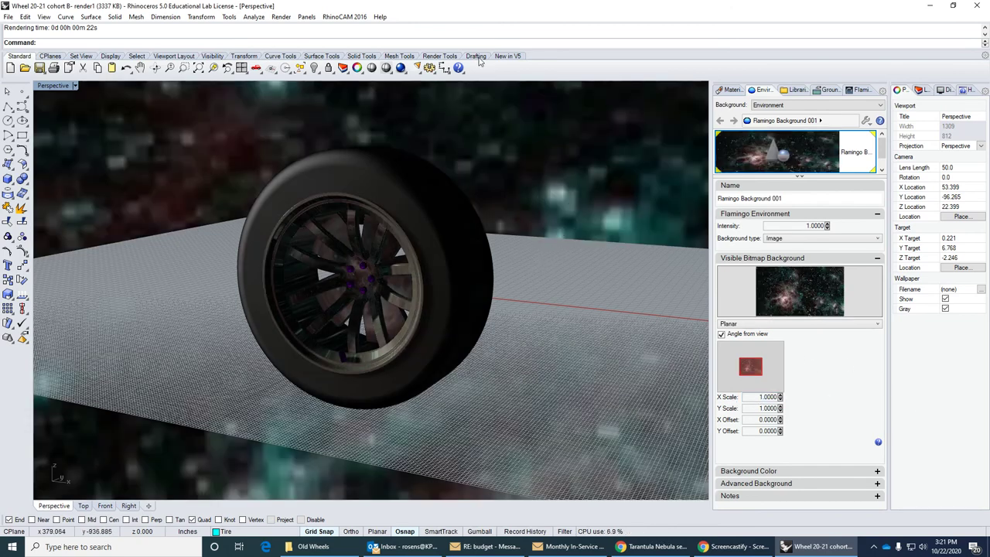
# Render the wheel against the nebula backdrop in Flamingo, stopping after about 20 seconds
pyautogui.click(400, 68)
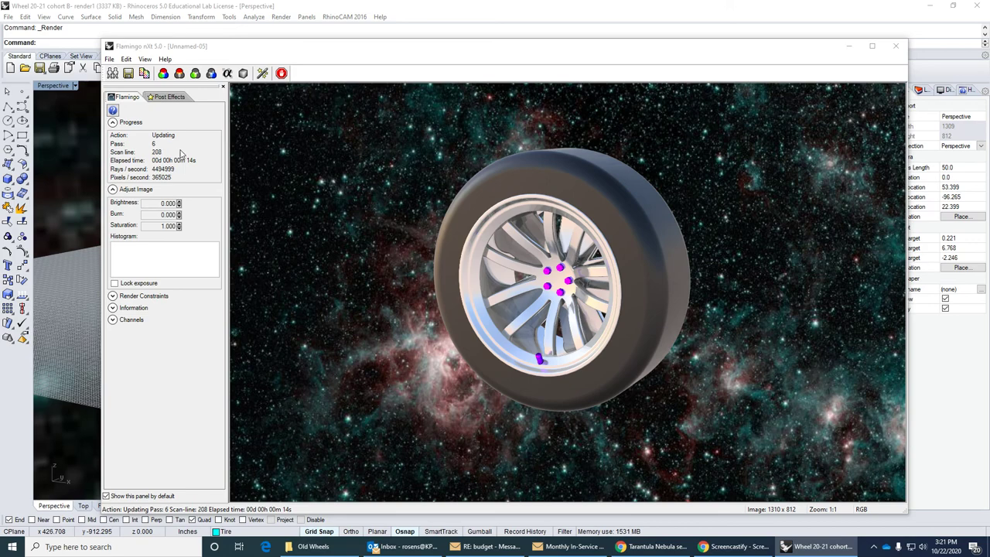
pyautogui.click(280, 73)
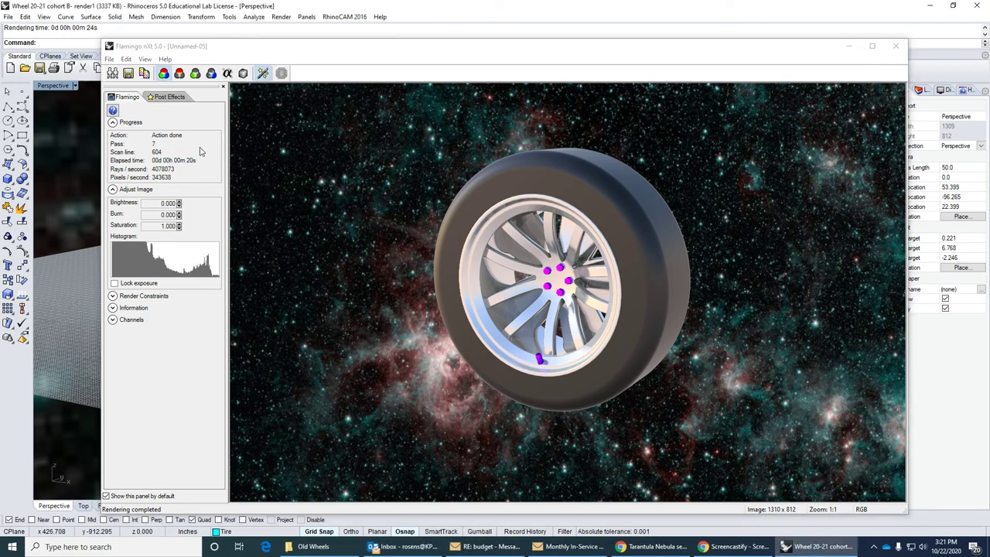
# Save the render to the Desktop as the JPEG 'Wheel Render- First last.jpg'
pyautogui.click(110, 60)
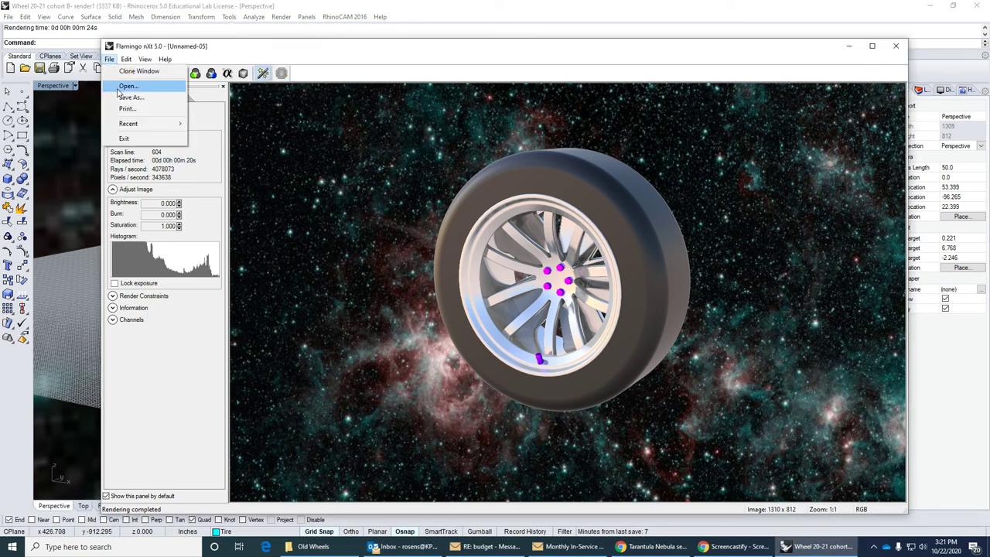
pyautogui.click(130, 97)
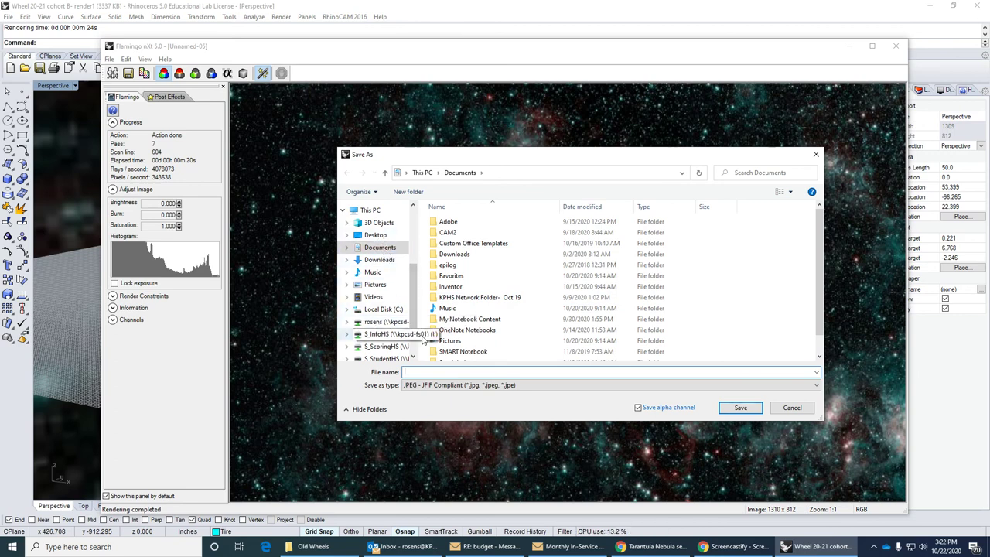
pyautogui.click(377, 235)
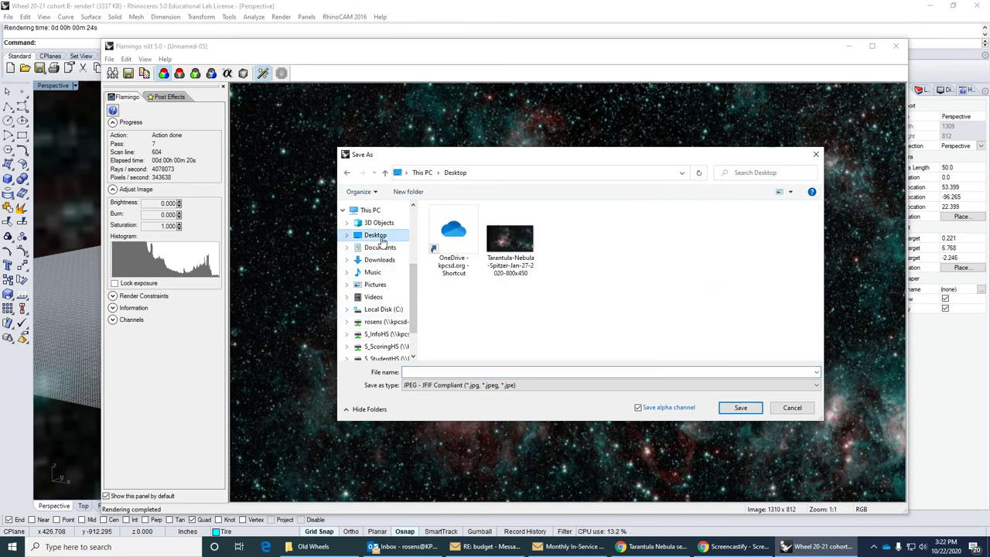
pyautogui.click(473, 372)
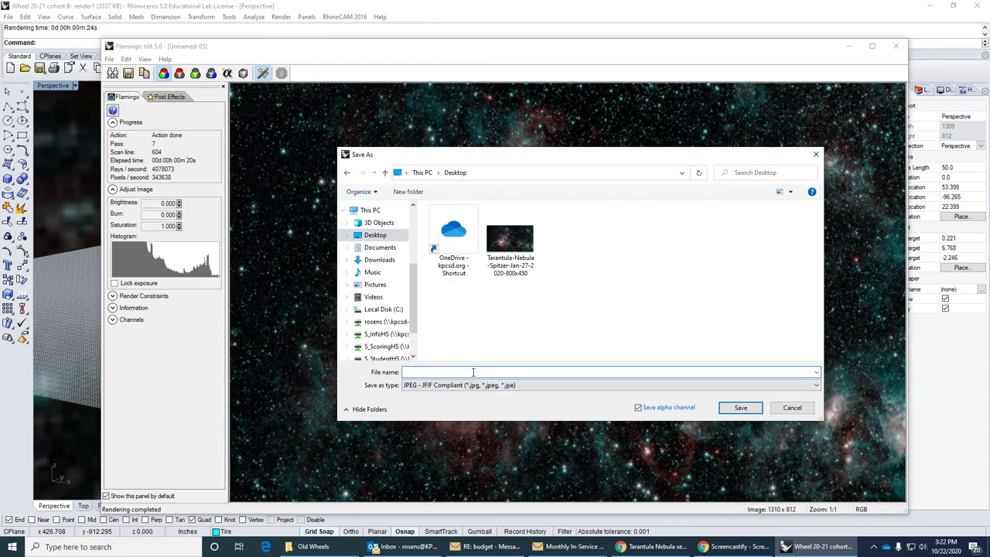
pyautogui.write('Wheel Render- First last')
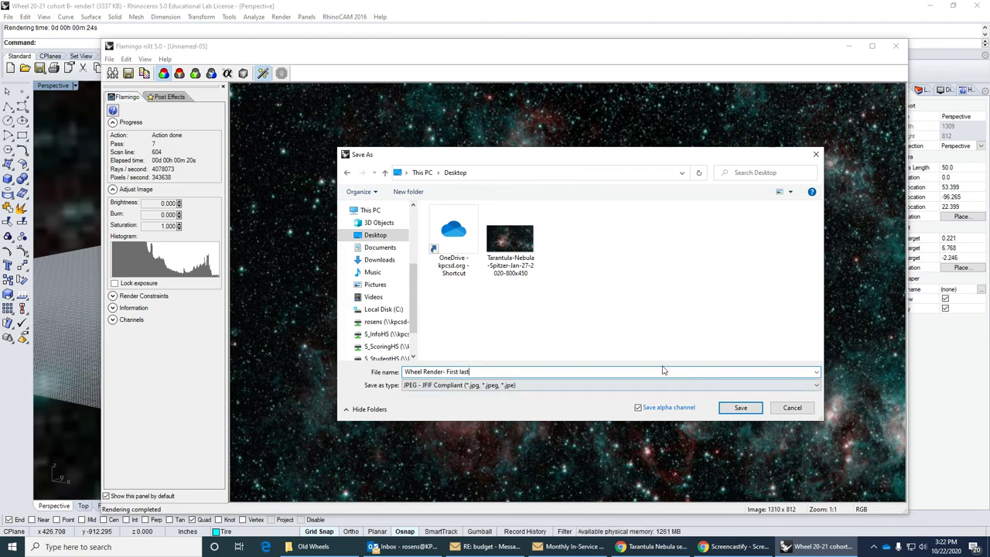
pyautogui.click(739, 413)
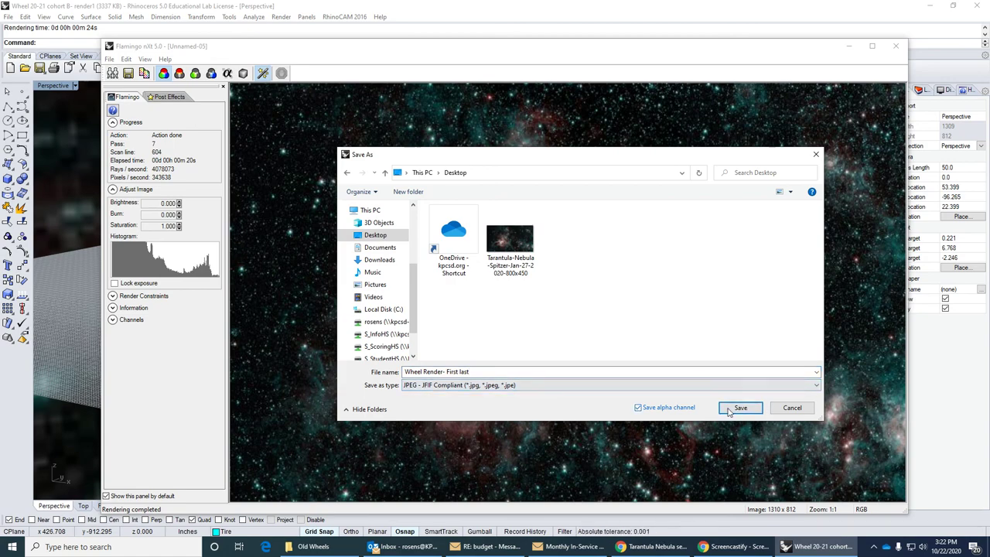
pyautogui.click(740, 408)
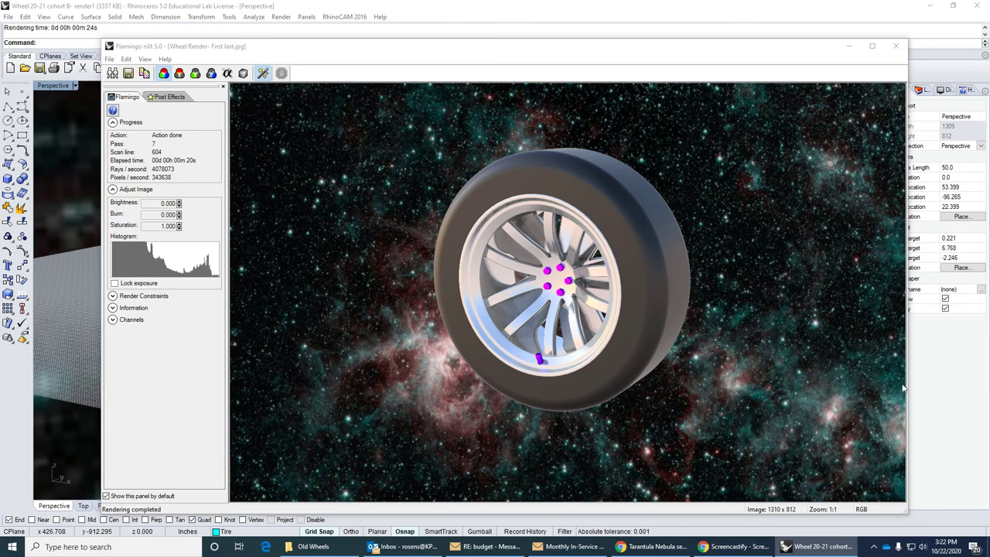
# Open 'Wheel Render- First last.jpg' from the desktop in Photos, then close it
pyautogui.click(989, 549)
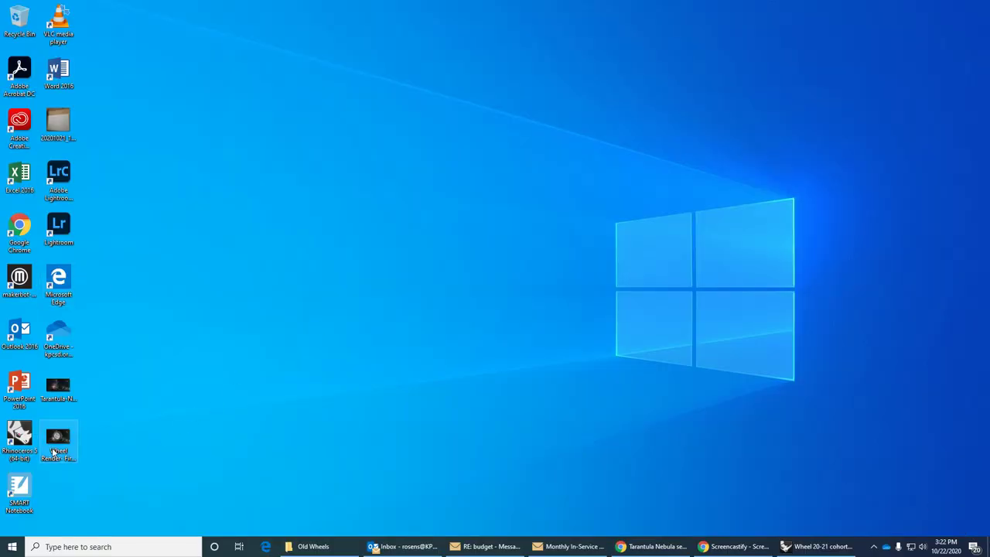
pyautogui.click(55, 443)
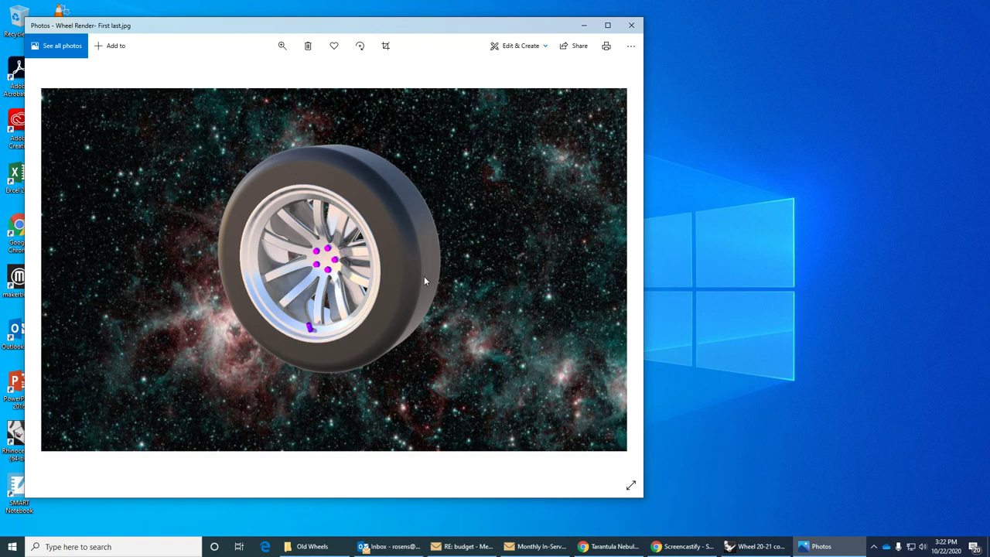
pyautogui.click(638, 29)
pyautogui.click(717, 552)
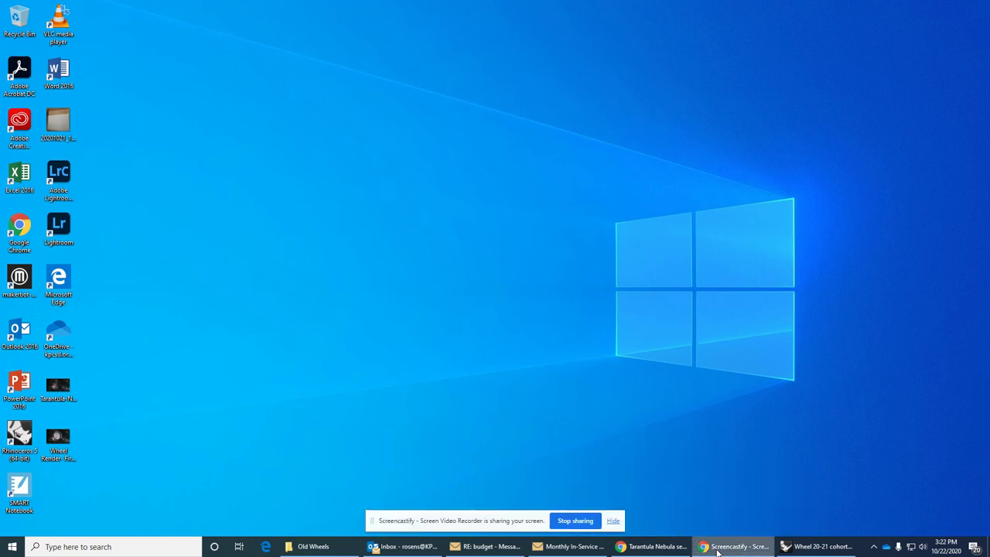